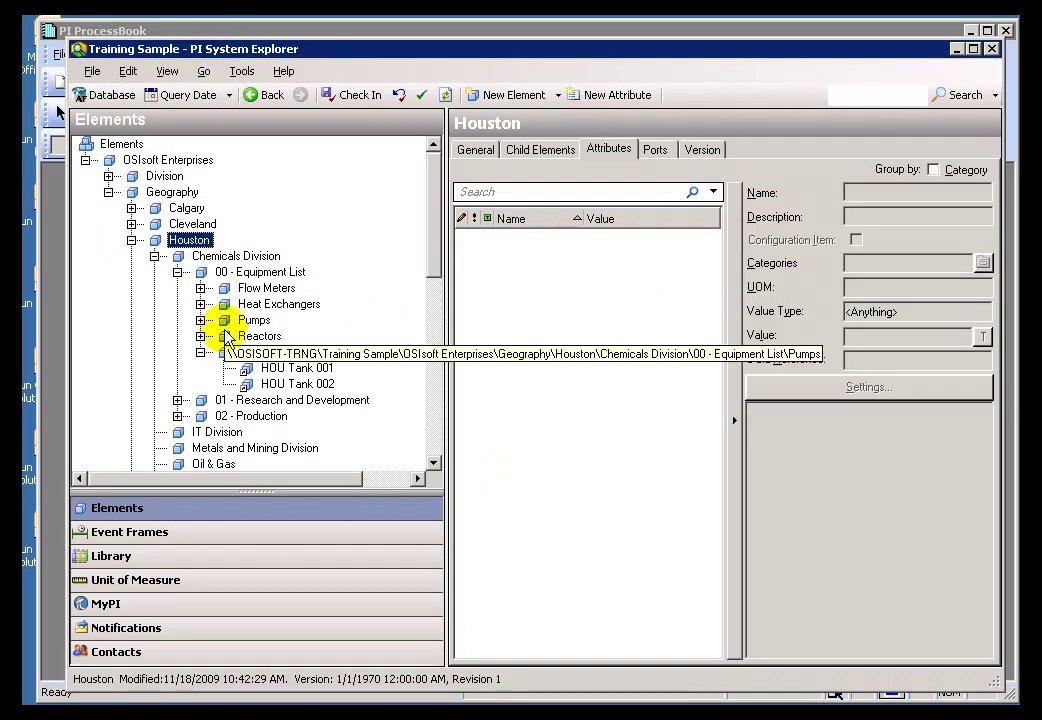
Review HOU Tank 001's attributes and the Flow Rate details of HOU FM 001–003.
{"action": "left_click", "coordinate": [257, 370]}
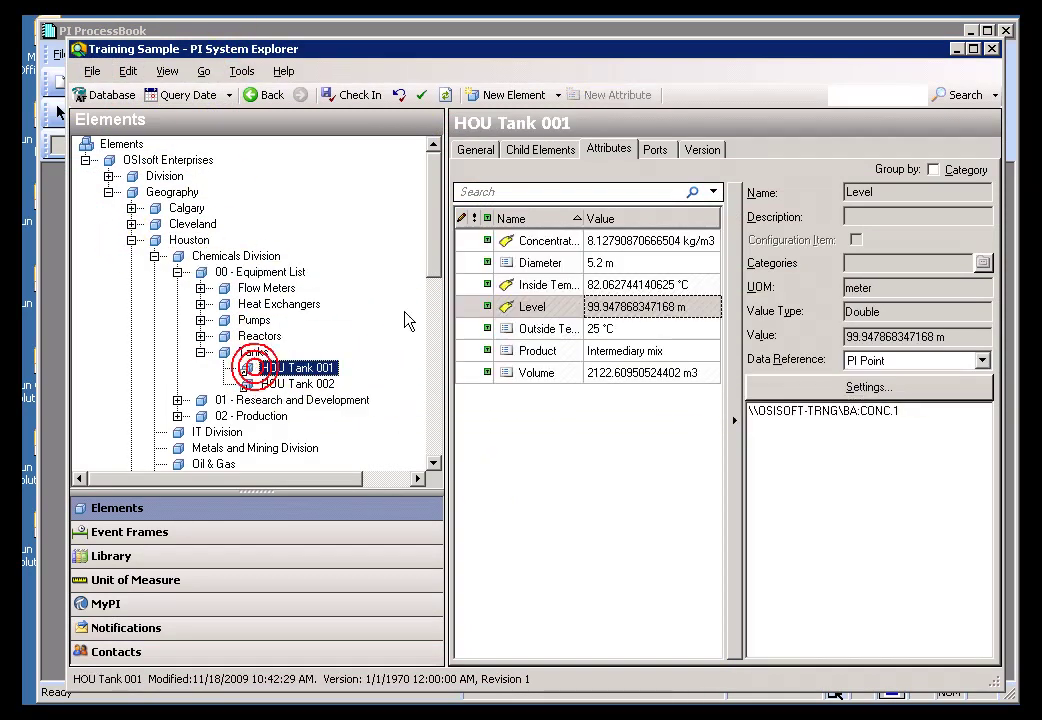
{"action": "left_click", "coordinate": [201, 288]}
{"action": "left_click", "coordinate": [293, 304]}
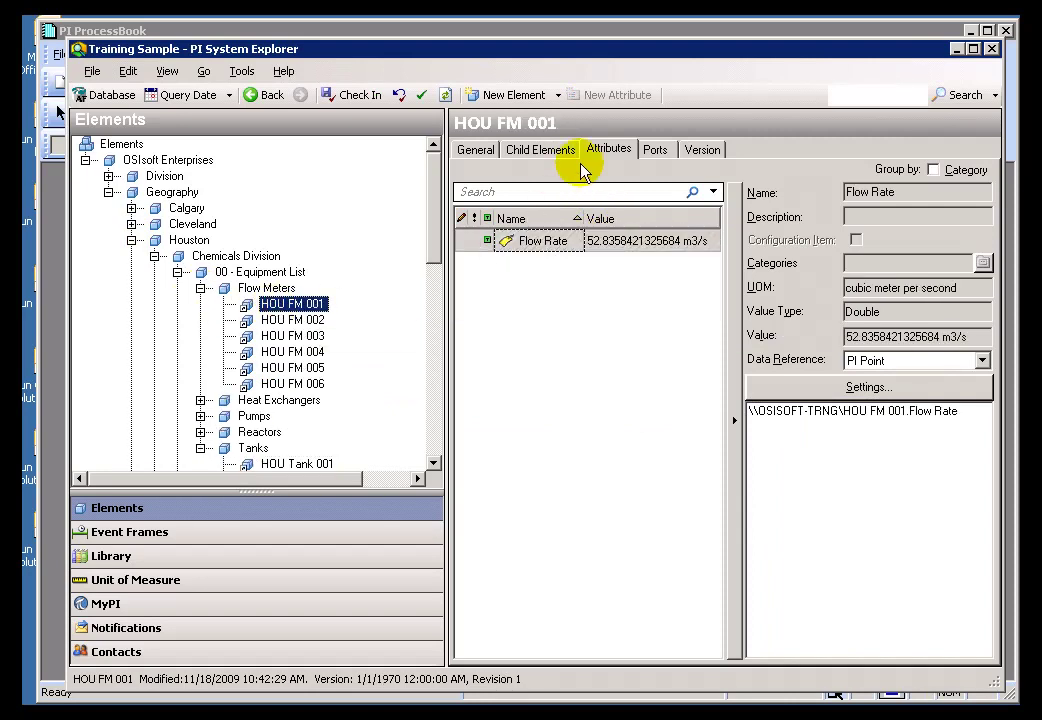
{"action": "left_click", "coordinate": [495, 243]}
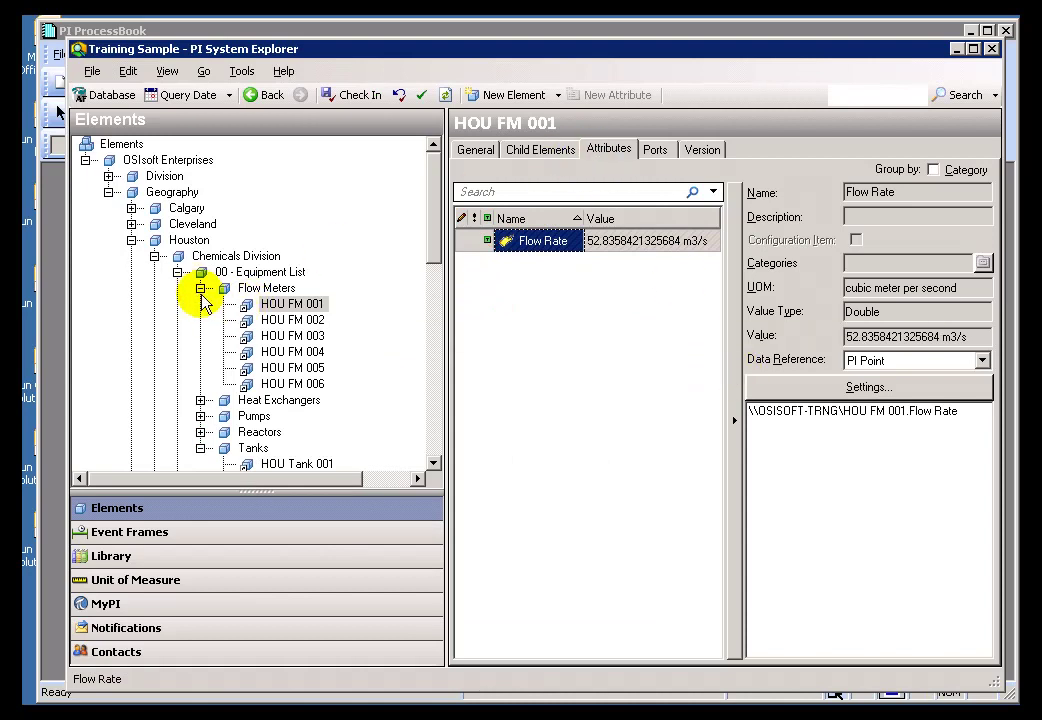
{"action": "left_click", "coordinate": [272, 320]}
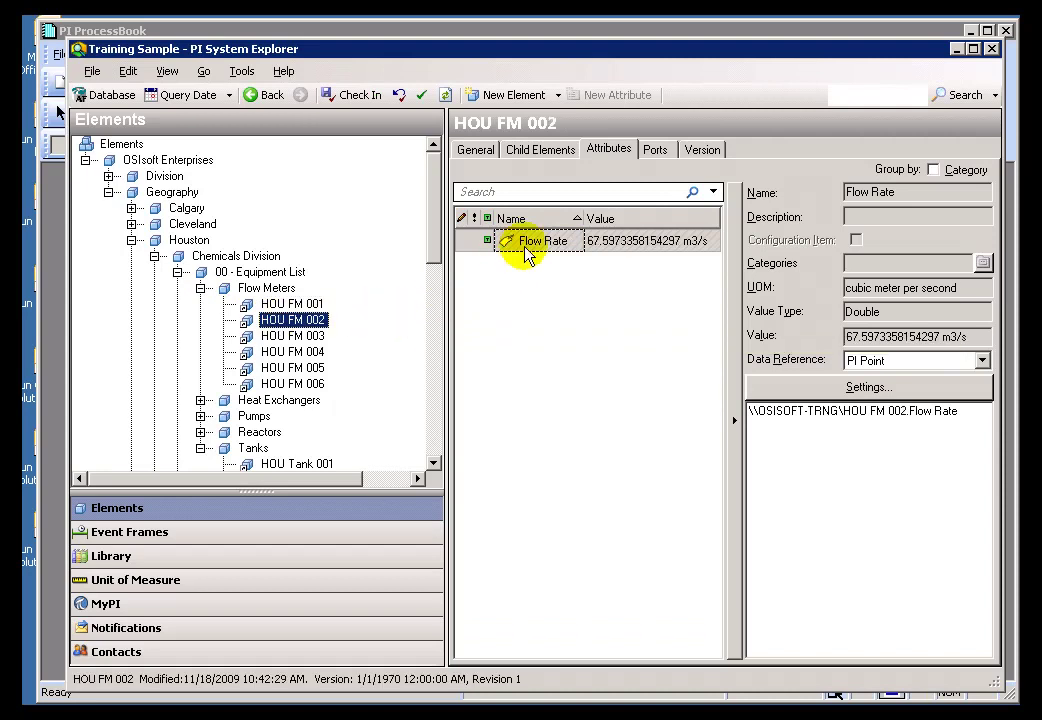
{"action": "left_click", "coordinate": [272, 336]}
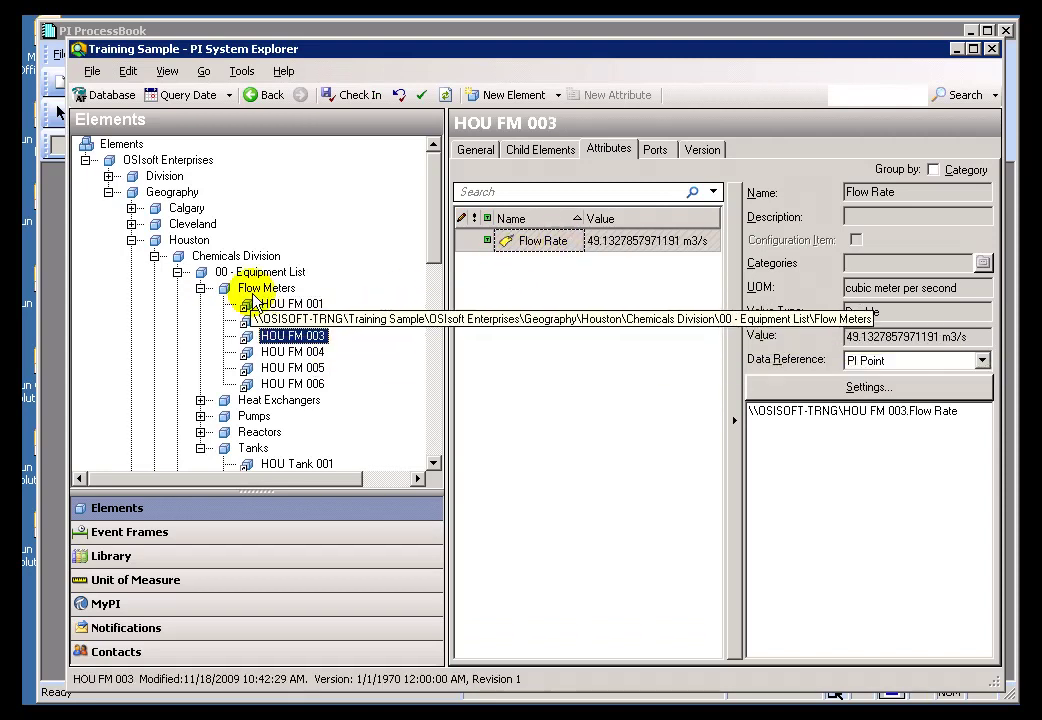
Compare the Flow Rate values of flow meters HOU FM 001 through HOU FM 004.
{"action": "left_click", "coordinate": [258, 290]}
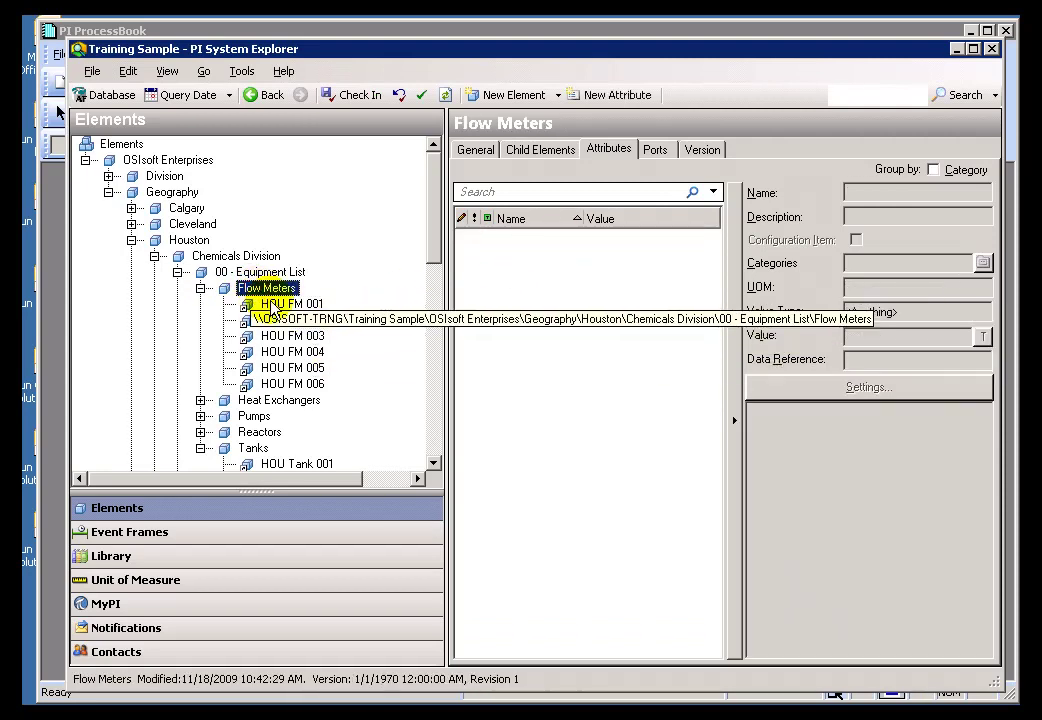
{"action": "left_click", "coordinate": [280, 306]}
{"action": "left_click", "coordinate": [285, 320]}
{"action": "left_click", "coordinate": [285, 337]}
{"action": "left_click", "coordinate": [285, 352]}
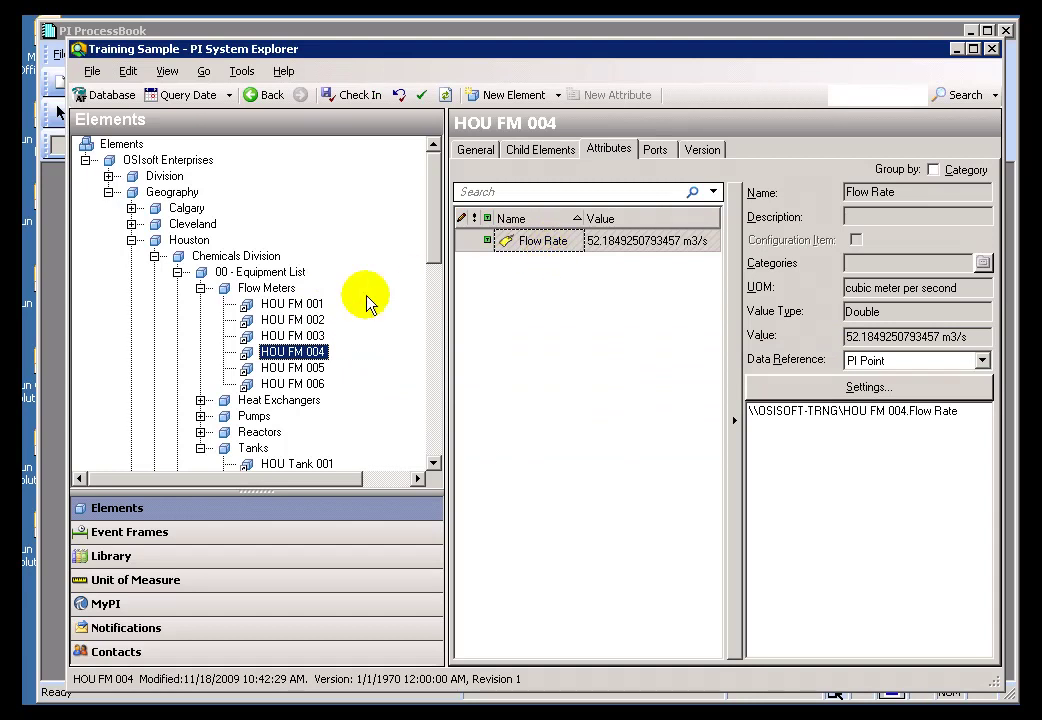
{"action": "left_click", "coordinate": [293, 305]}
{"action": "left_click", "coordinate": [290, 336]}
Collapse and re-expand the 00 - Equipment List tree, then close PI System Explorer.
{"action": "left_click", "coordinate": [200, 288]}
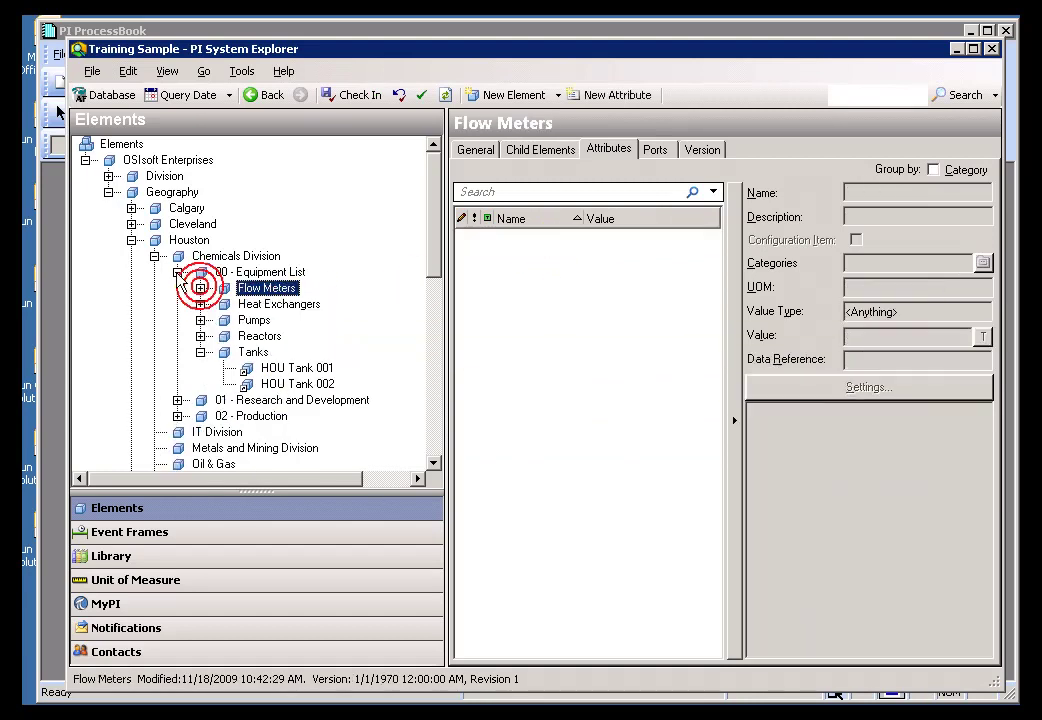
{"action": "left_click", "coordinate": [177, 272]}
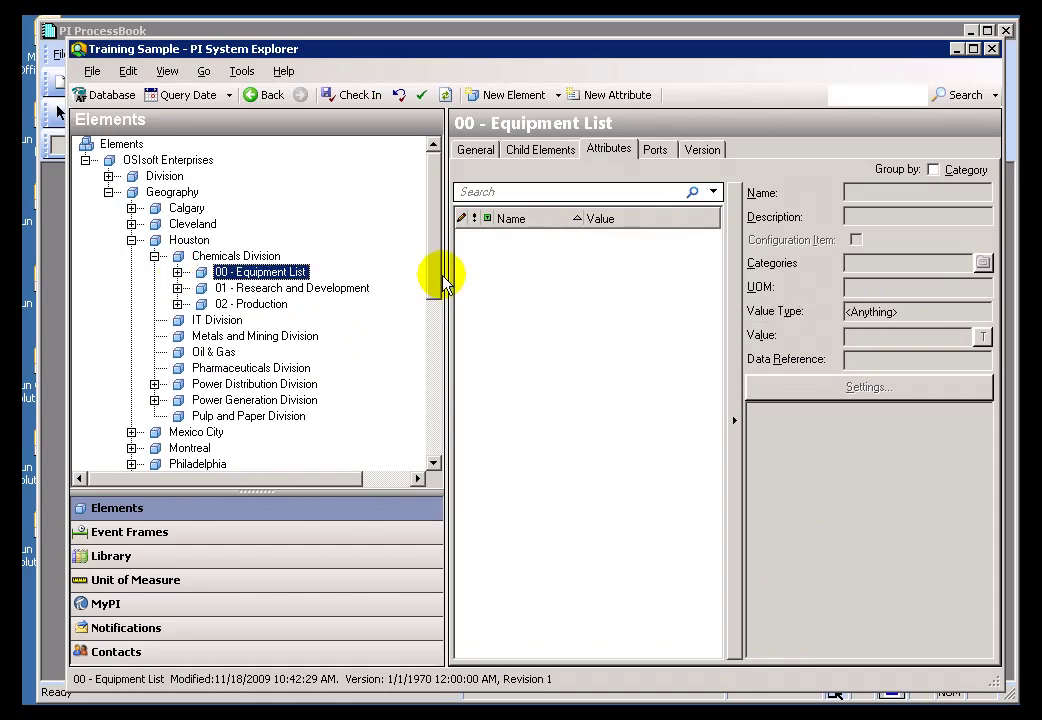
{"action": "left_click", "coordinate": [177, 272]}
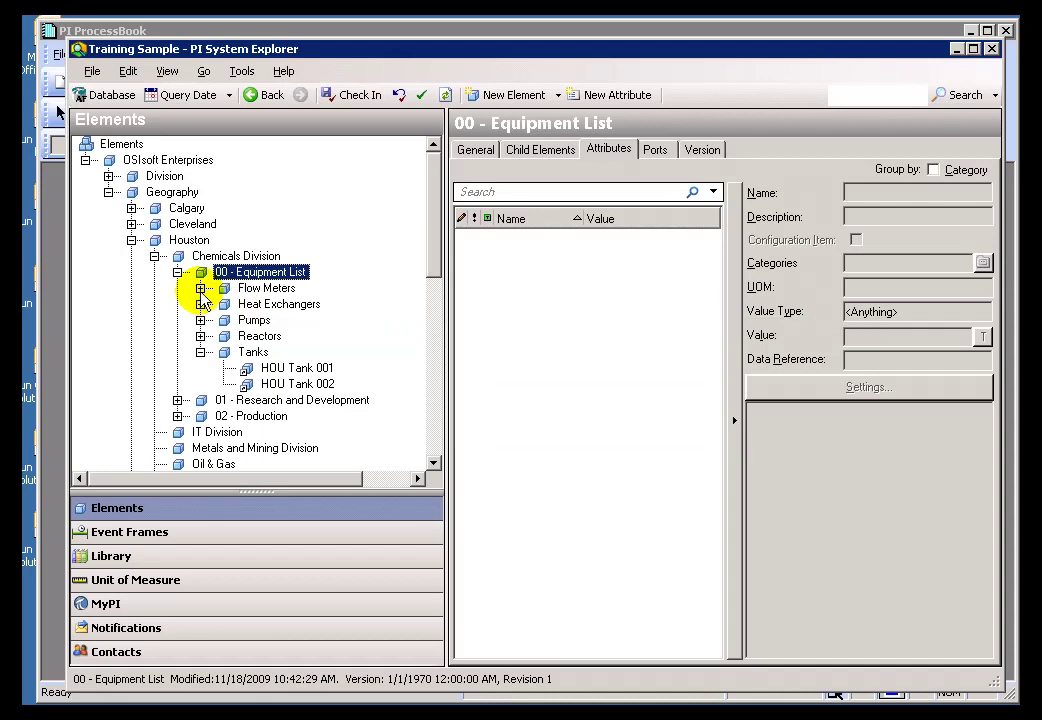
{"action": "left_click", "coordinate": [200, 288]}
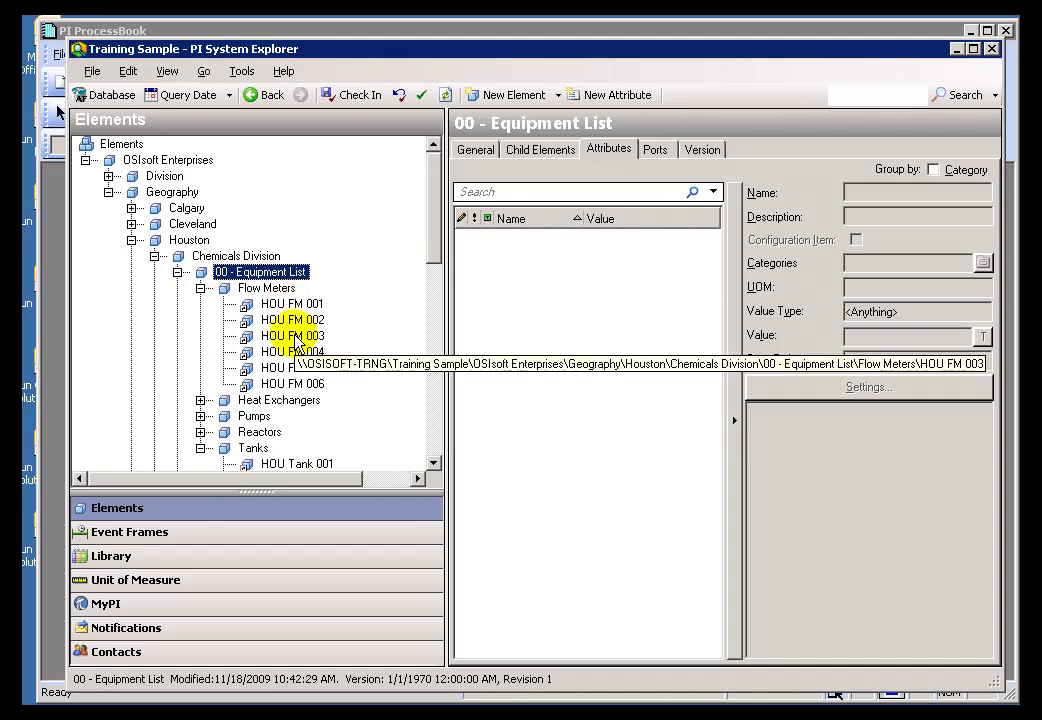
{"action": "key", "text": "alt+F4"}
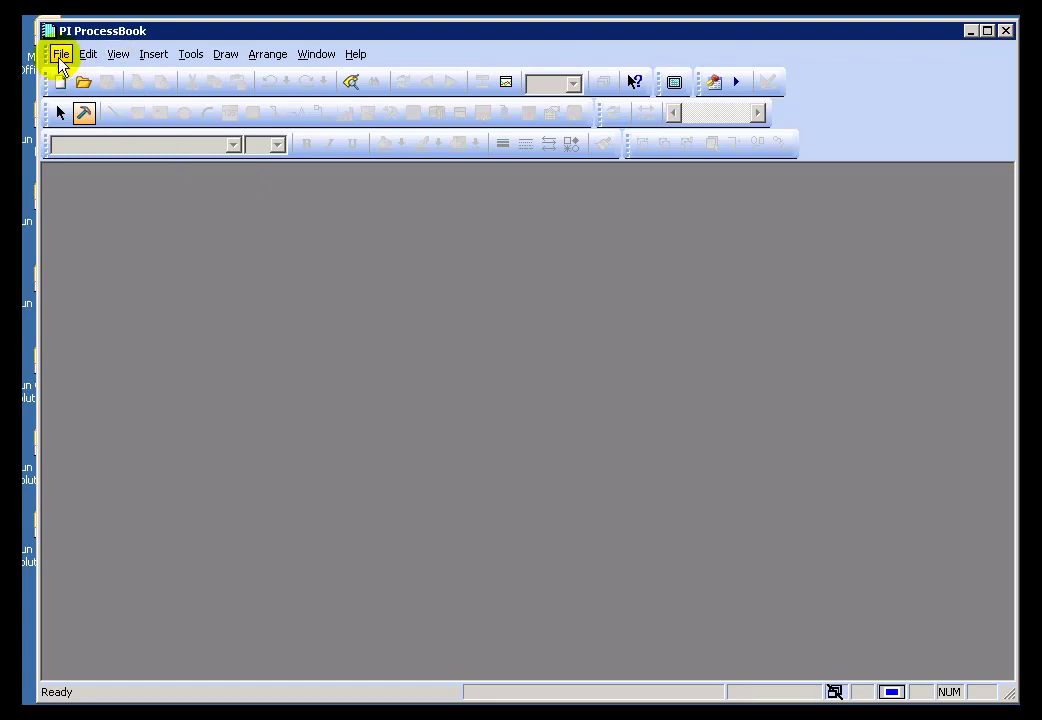
Check in Help > About that ProcessBook is version 3.2.0.0.
{"action": "left_click", "coordinate": [357, 55]}
{"action": "left_click", "coordinate": [405, 189]}
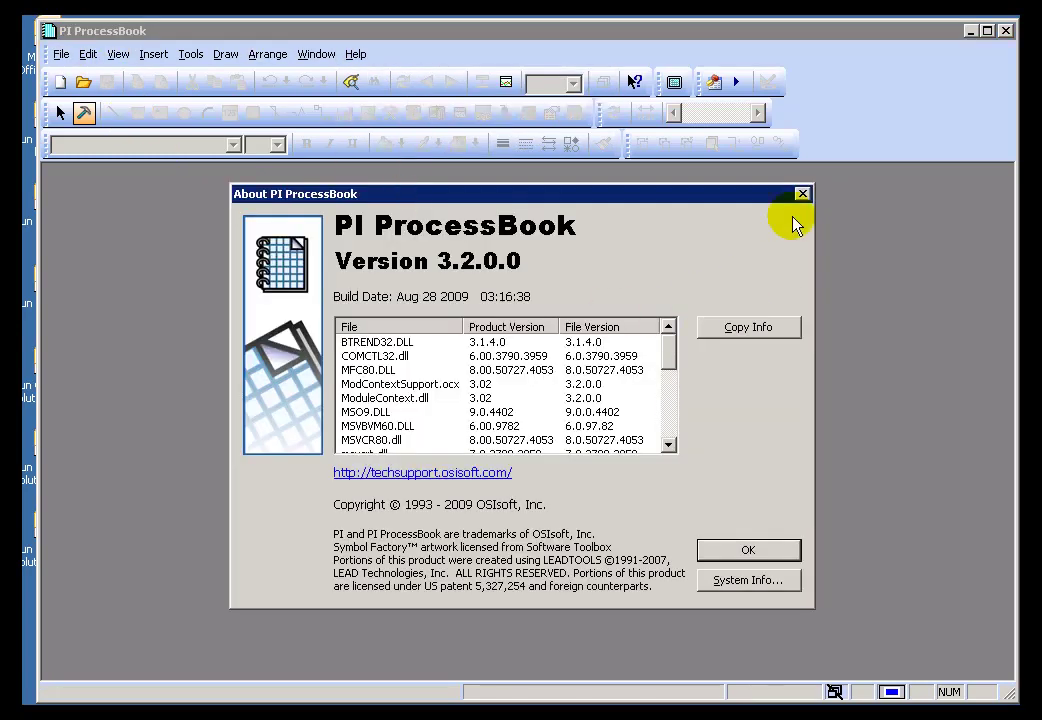
{"action": "left_click", "coordinate": [802, 192]}
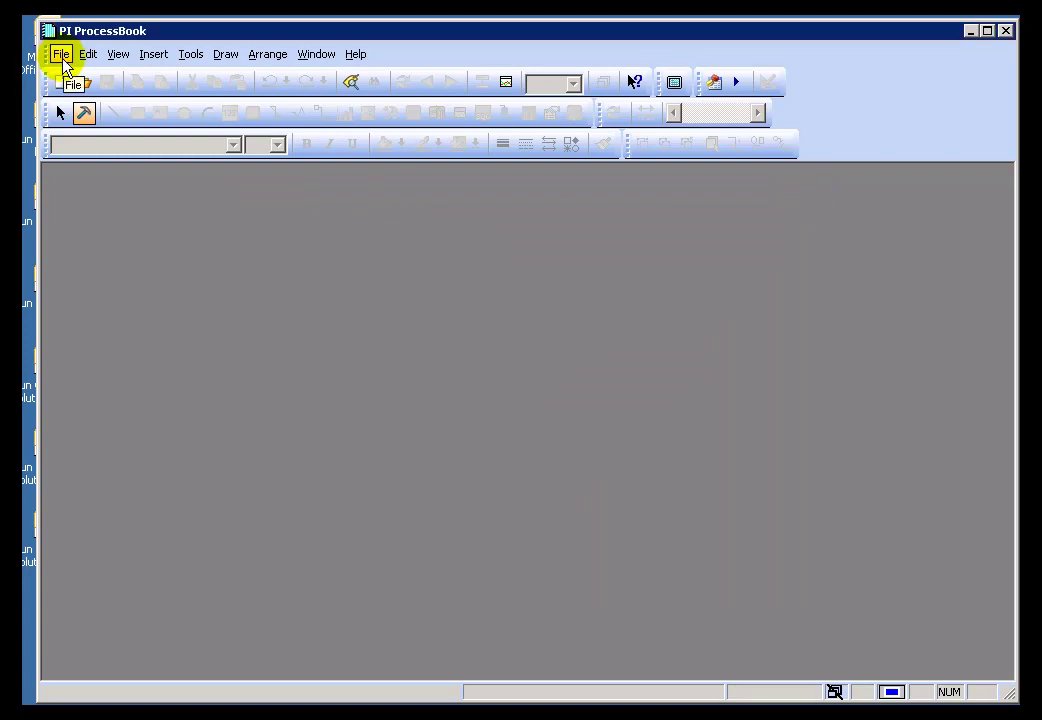
Create a new ProcessBook Display (.pdi) file, Display3.
{"action": "left_click", "coordinate": [61, 54]}
{"action": "left_click", "coordinate": [85, 77]}
{"action": "left_click", "coordinate": [118, 195]}
{"action": "left_click", "coordinate": [120, 305]}
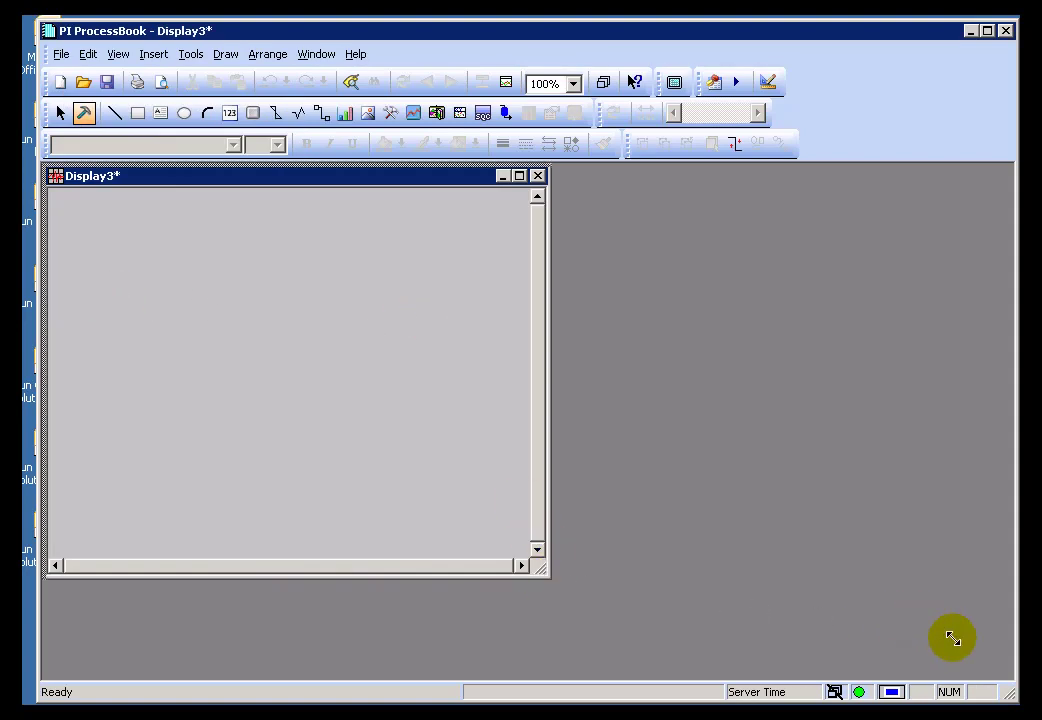
Resize Display3, show the Element Relative Display pane, and close Display3.
{"action": "left_click_drag", "start_coordinate": [543, 571], "coordinate": [955, 636]}
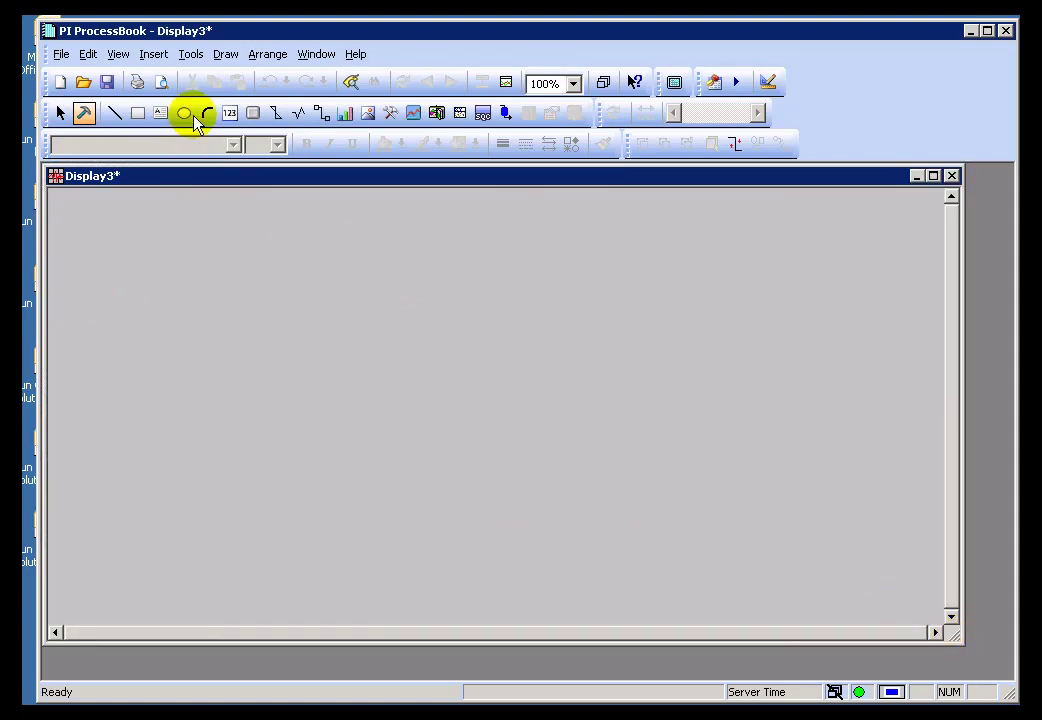
{"action": "left_click_drag", "start_coordinate": [955, 636], "coordinate": [596, 636]}
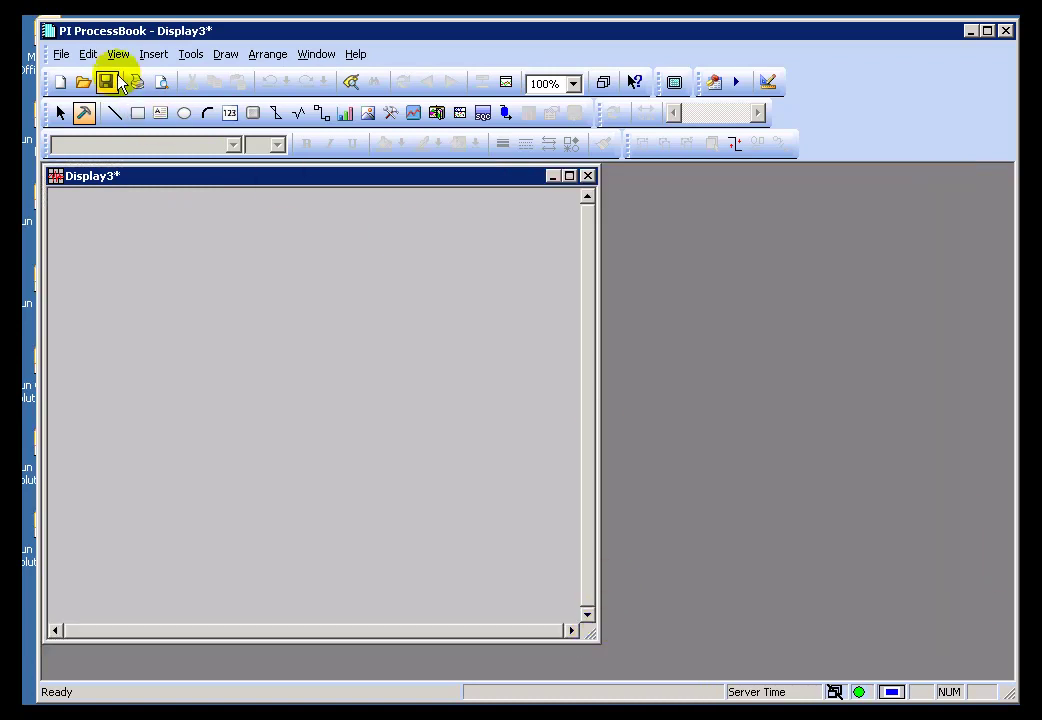
{"action": "left_click", "coordinate": [118, 54]}
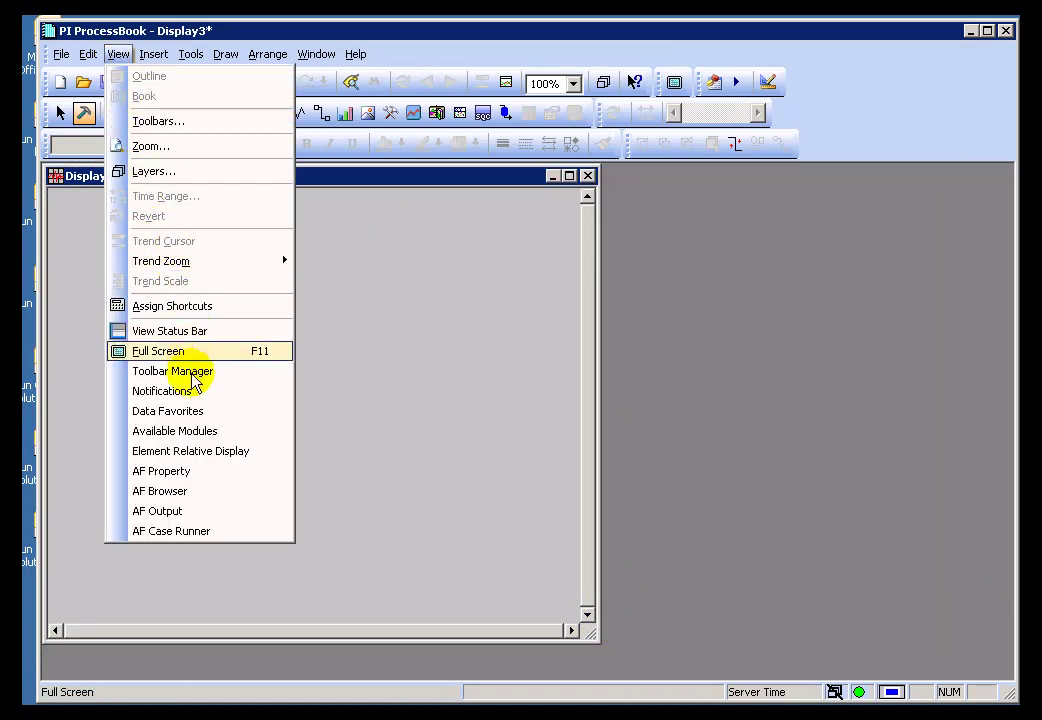
{"action": "left_click", "coordinate": [184, 455]}
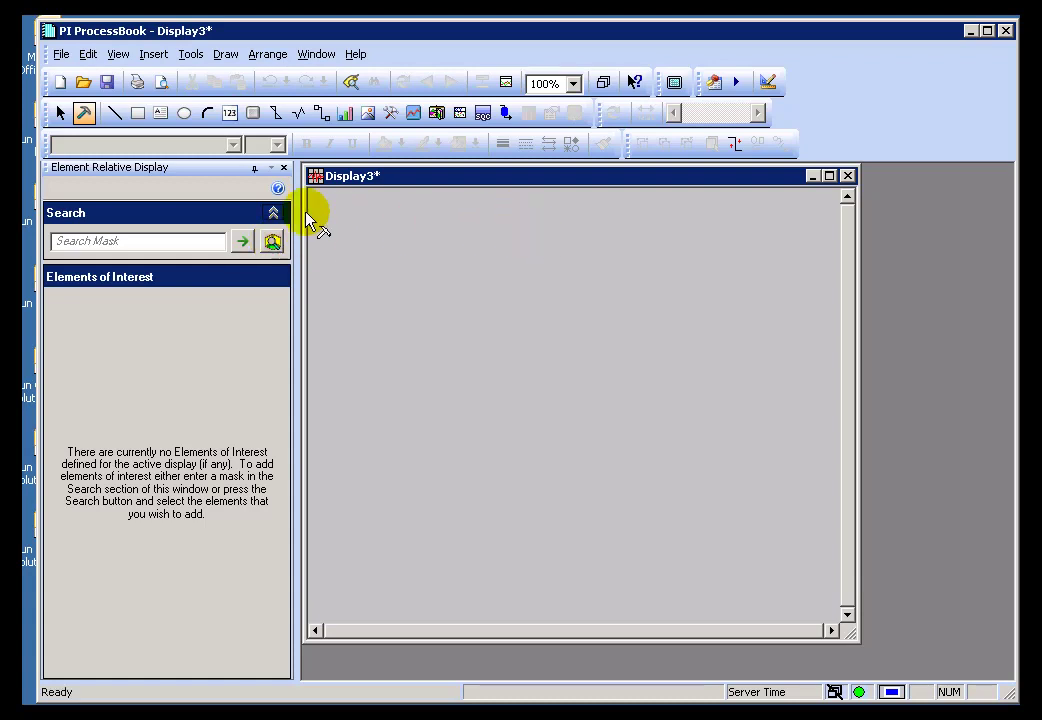
{"action": "left_click", "coordinate": [848, 177]}
Discard Display3's changes and bring back the Element Relative Display pane.
{"action": "left_click", "coordinate": [517, 397]}
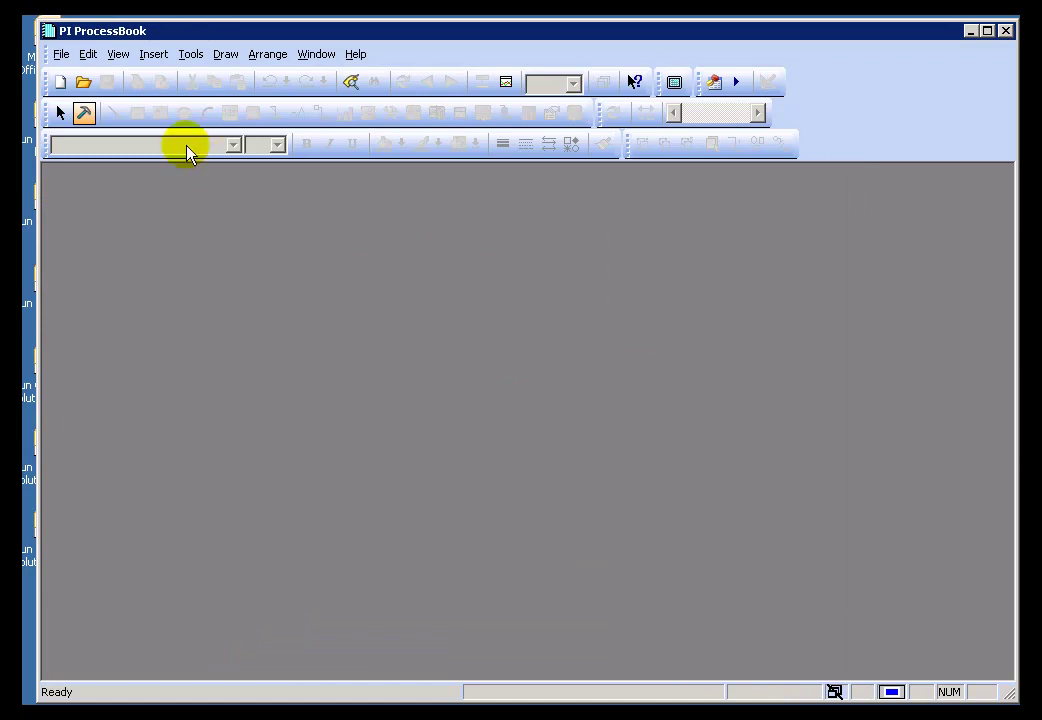
{"action": "left_click", "coordinate": [118, 54]}
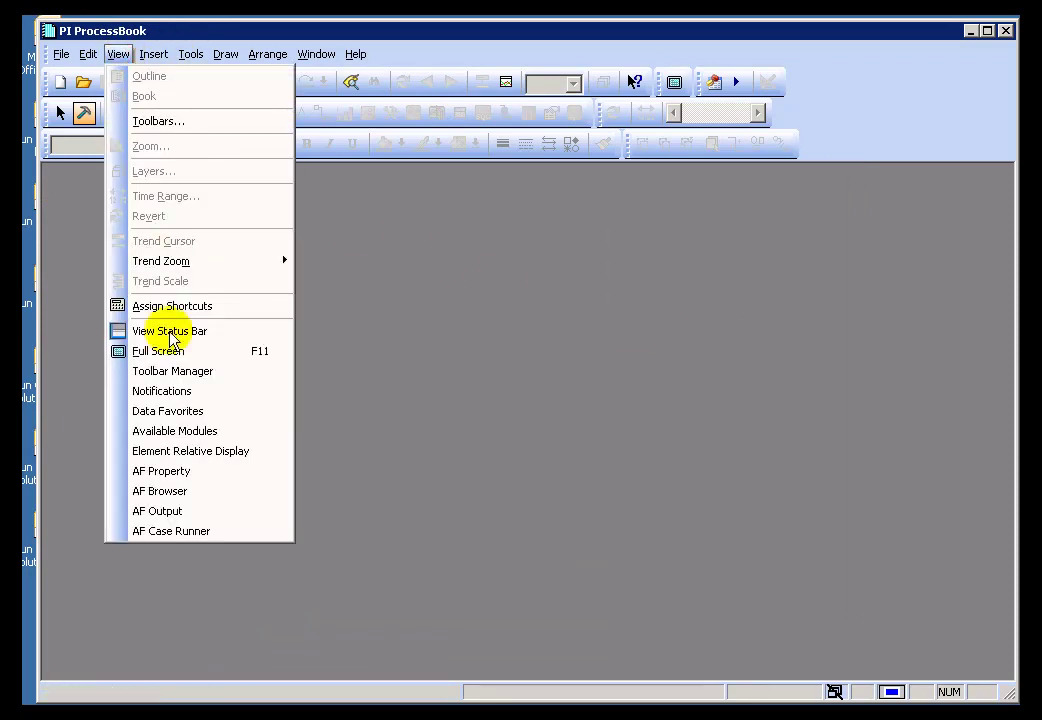
{"action": "left_click", "coordinate": [195, 452]}
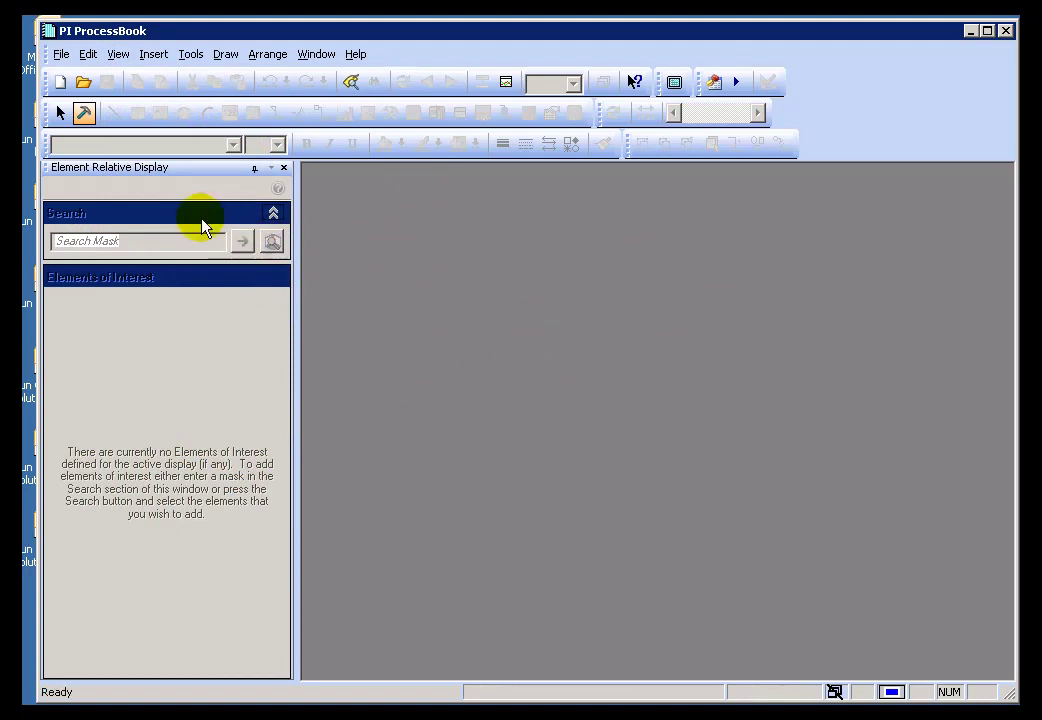
{"action": "left_click", "coordinate": [133, 338]}
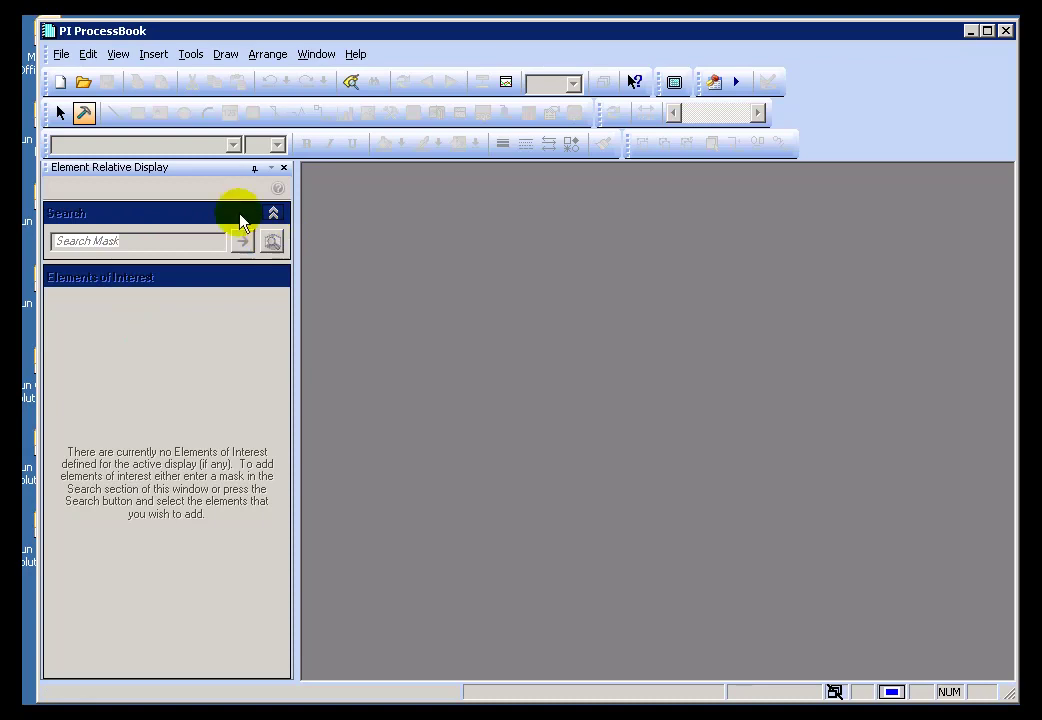
{"action": "left_click", "coordinate": [118, 55]}
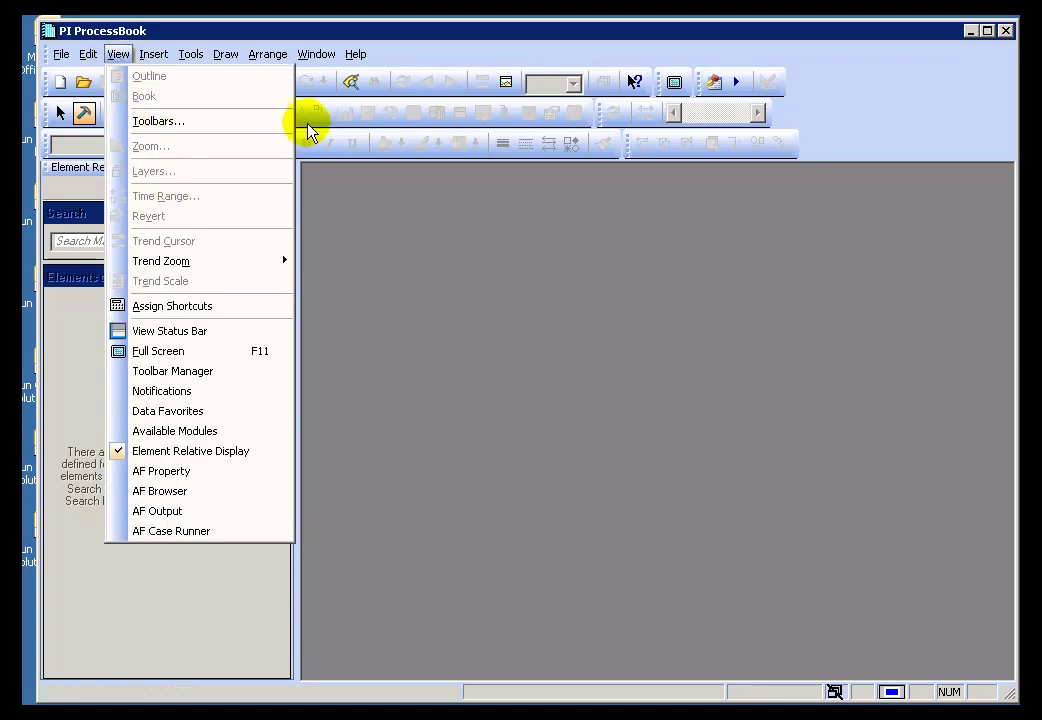
{"action": "left_click", "coordinate": [440, 192]}
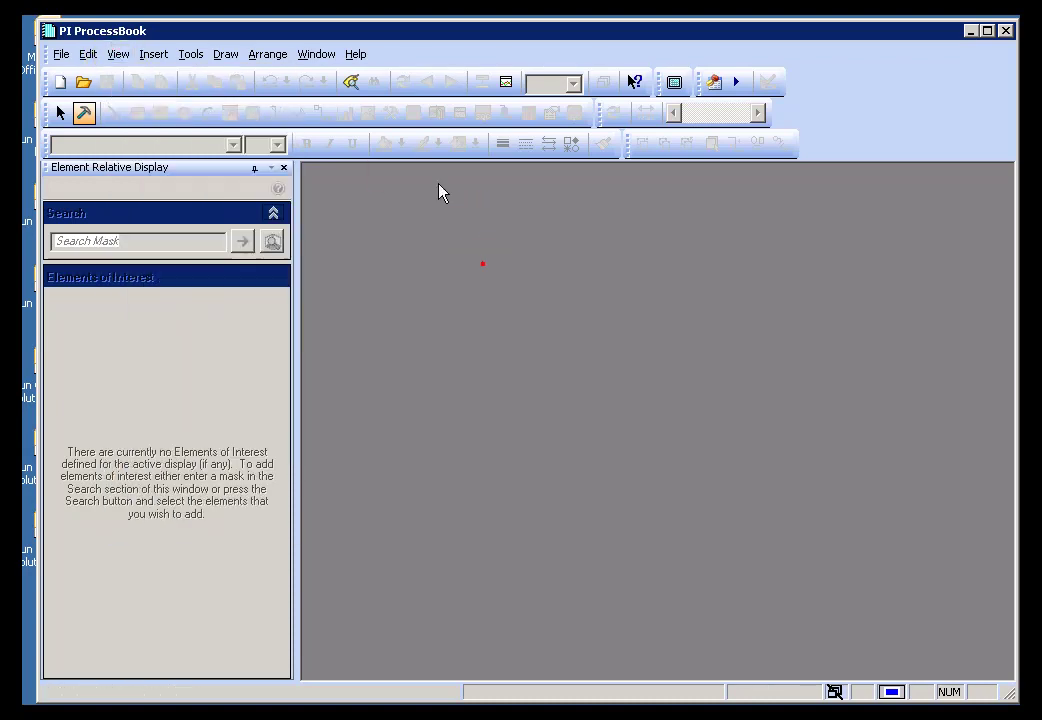
Create a new ProcessBook Display (.pdi) file, Display4.
{"action": "left_click", "coordinate": [61, 54]}
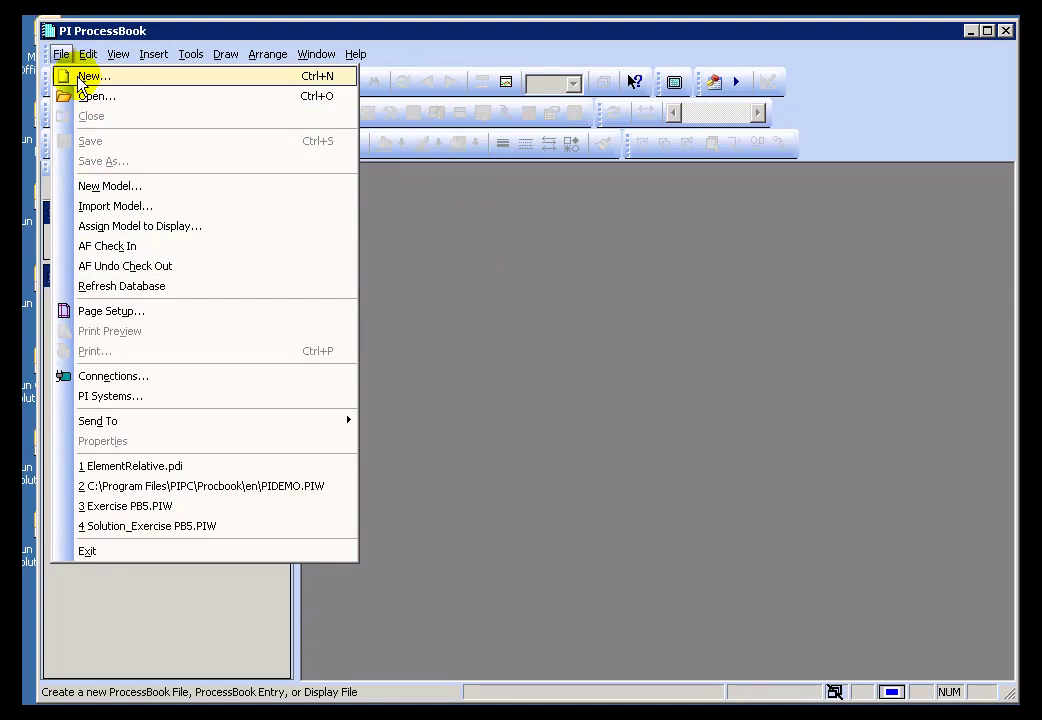
{"action": "left_click", "coordinate": [80, 80]}
{"action": "left_click", "coordinate": [97, 194]}
{"action": "left_click", "coordinate": [111, 297]}
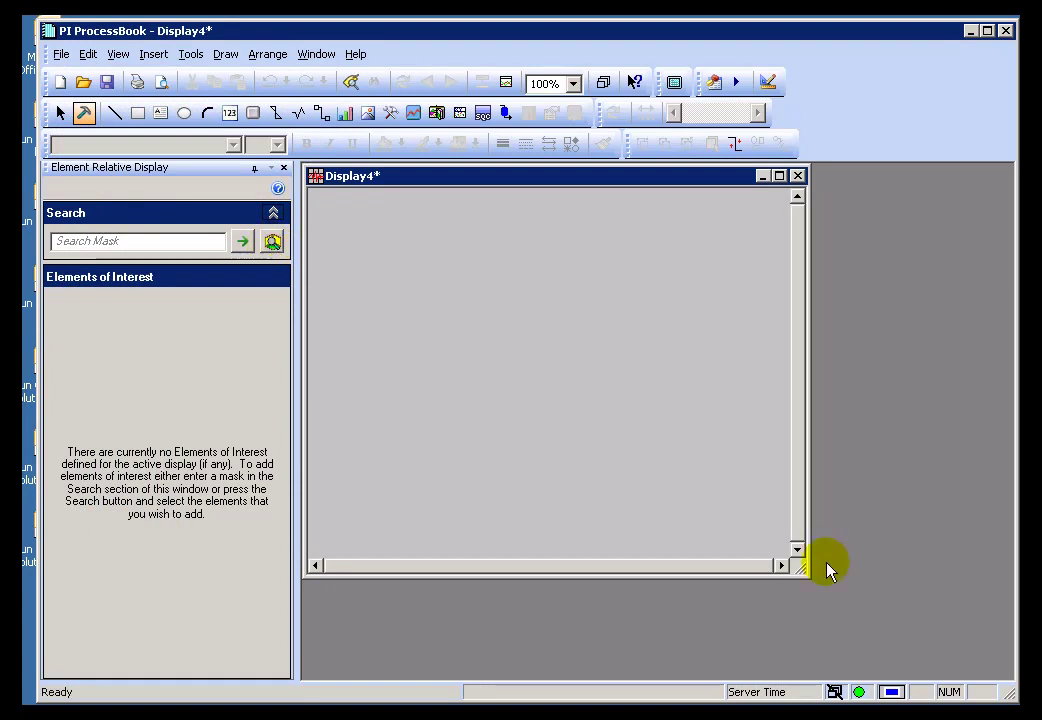
Enlarge Display4 and toggle the Element Relative Display pane off and on.
{"action": "left_click_drag", "start_coordinate": [806, 572], "coordinate": [978, 664]}
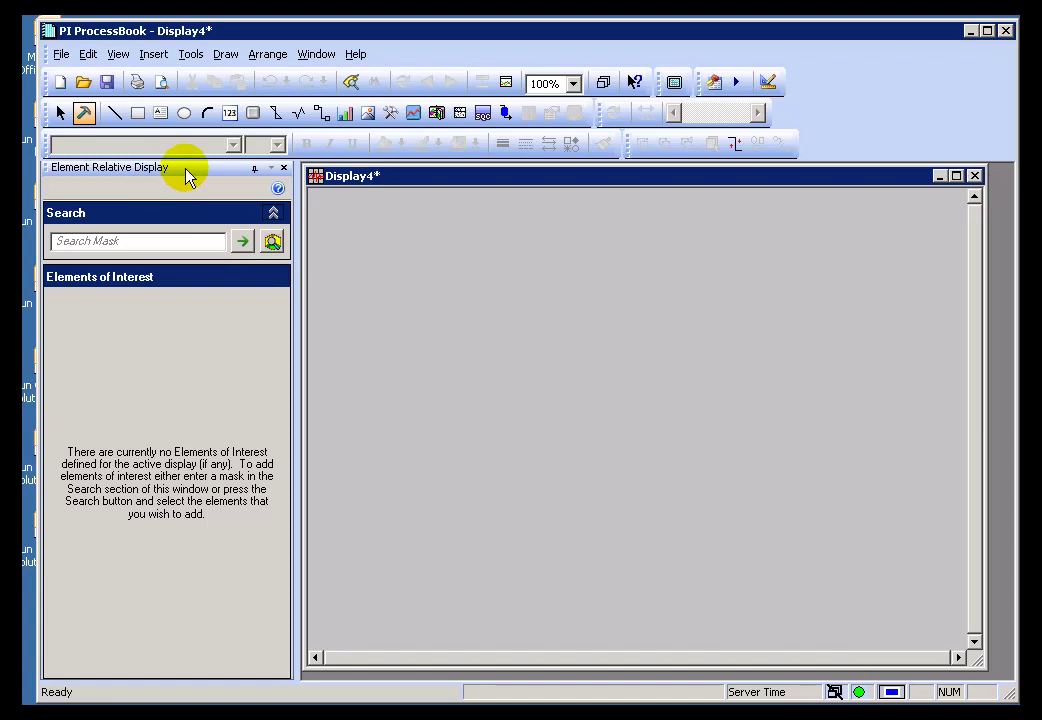
{"action": "left_click", "coordinate": [494, 181]}
{"action": "left_click", "coordinate": [118, 54]}
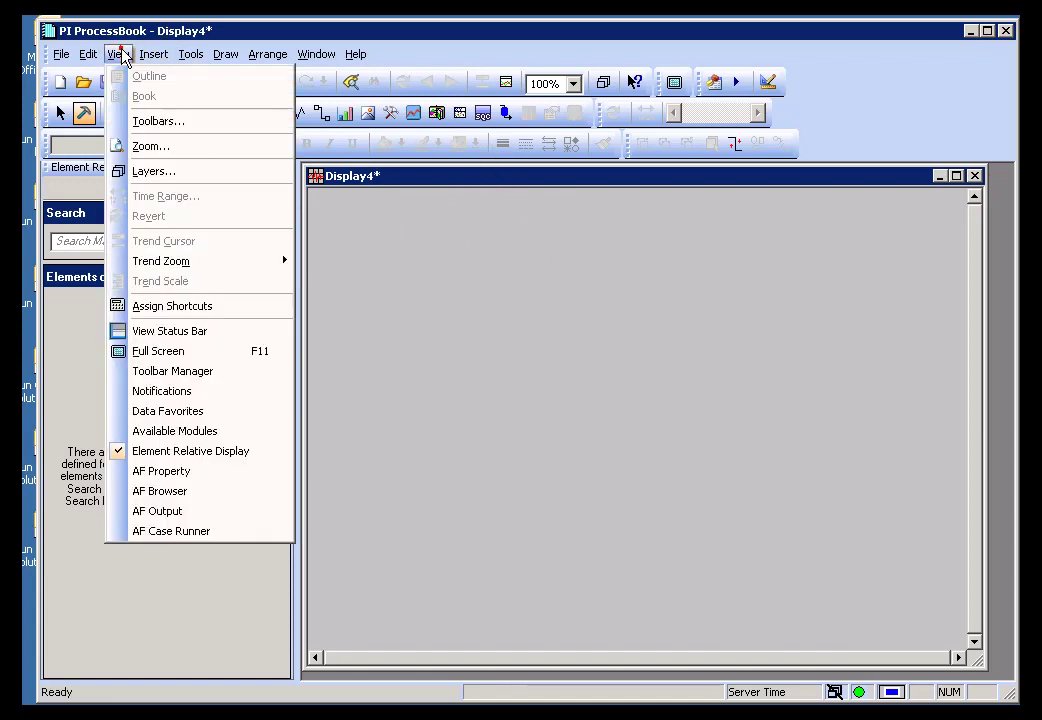
{"action": "left_click", "coordinate": [210, 452]}
{"action": "left_click", "coordinate": [118, 54]}
{"action": "left_click", "coordinate": [197, 451]}
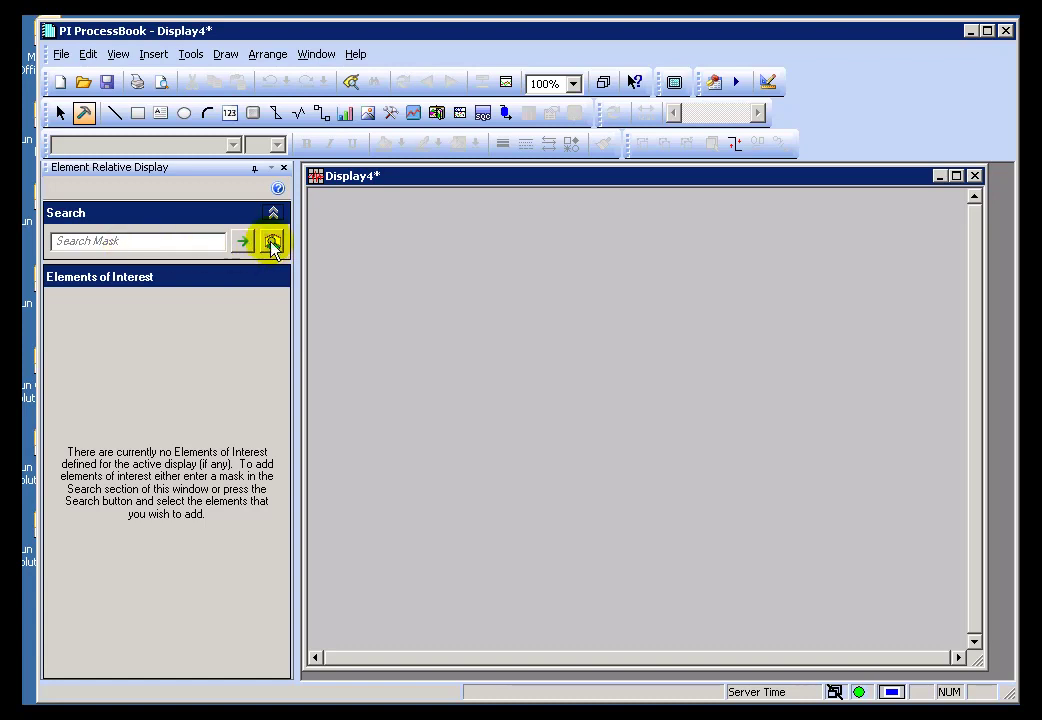
Search for 'tanks' elements and bring up the Tanks result's context options.
{"action": "left_click", "coordinate": [142, 242]}
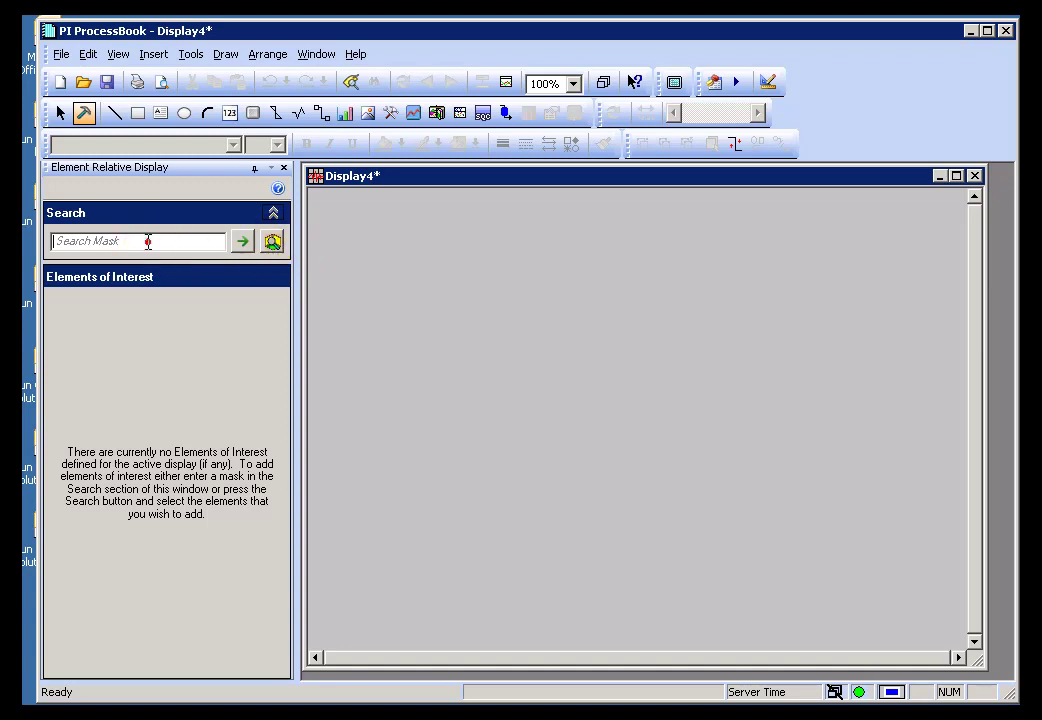
{"action": "type", "text": "tank"}
{"action": "type", "text": "s"}
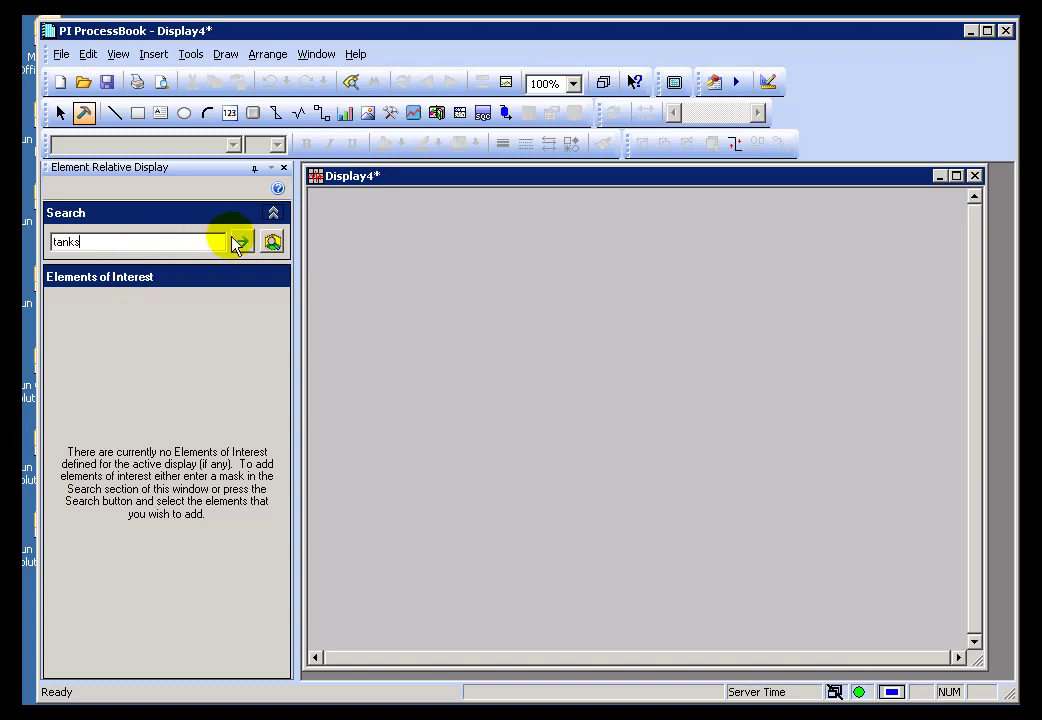
{"action": "left_click", "coordinate": [242, 241]}
{"action": "double_click", "coordinate": [98, 242]}
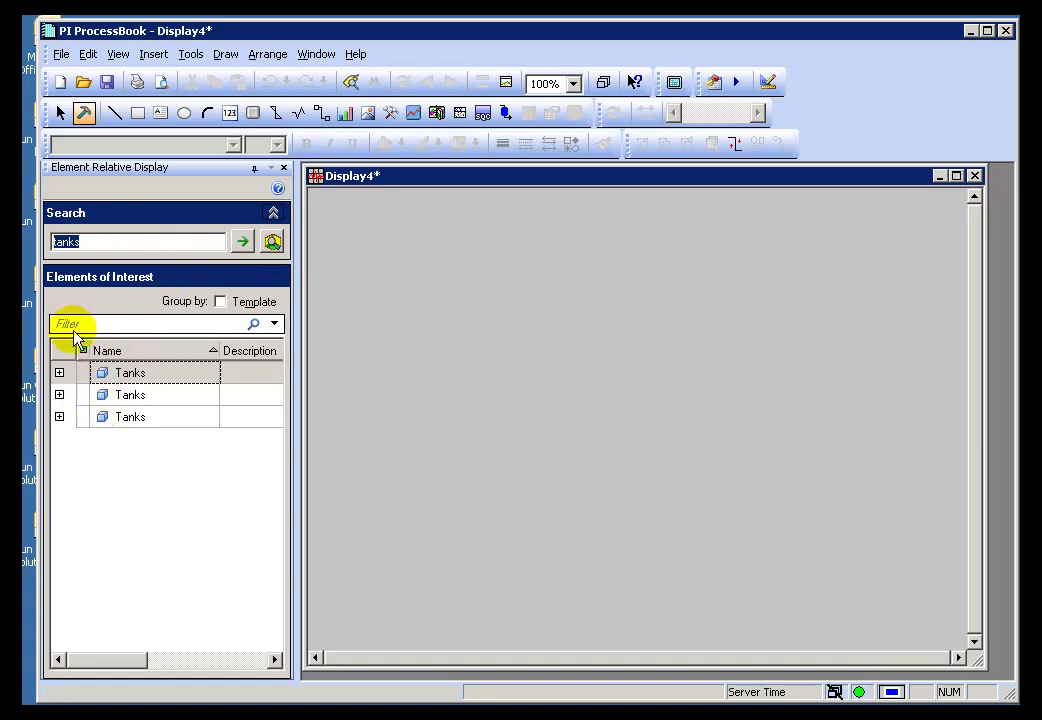
{"action": "left_click", "coordinate": [59, 372]}
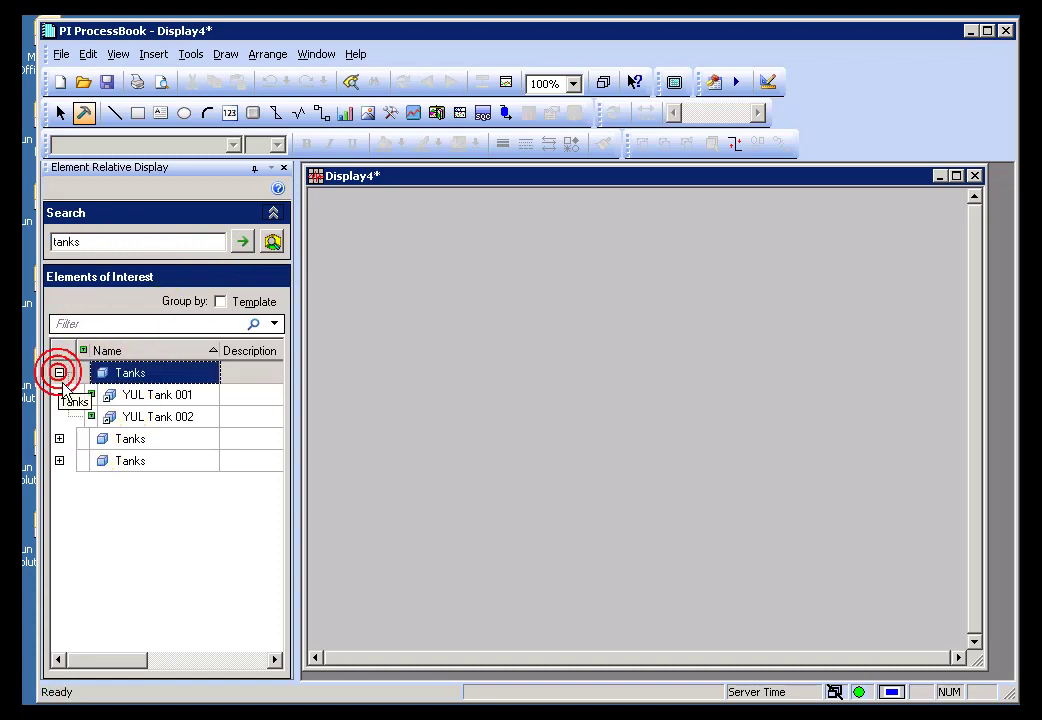
{"action": "left_click", "coordinate": [59, 372]}
{"action": "left_click", "coordinate": [147, 418]}
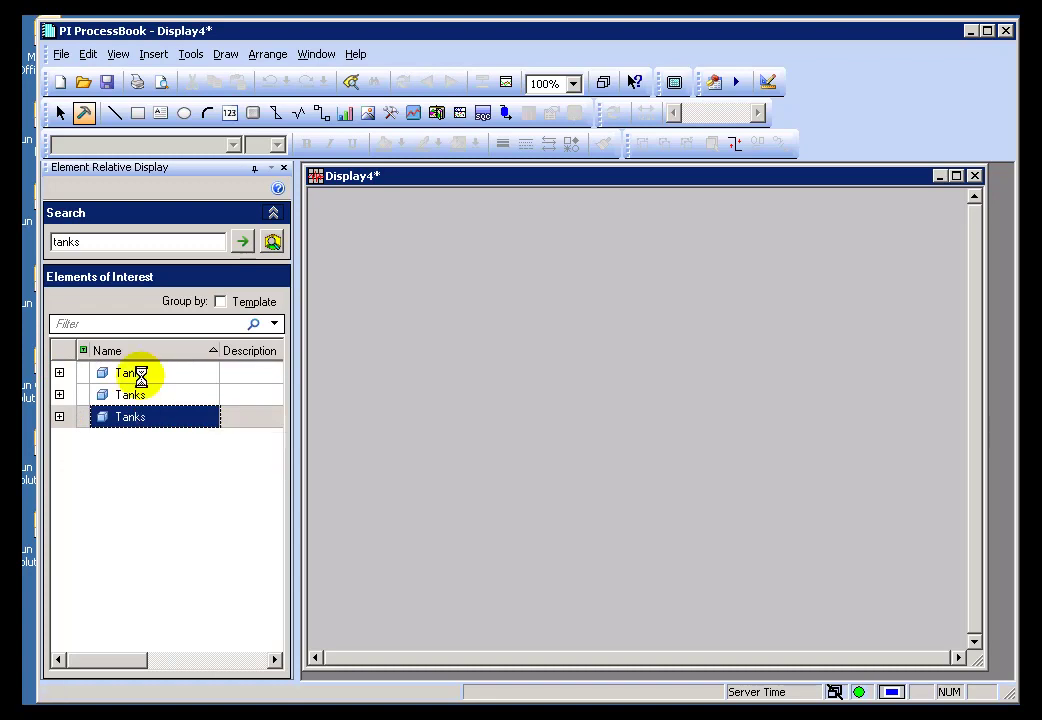
{"action": "right_click", "coordinate": [141, 375]}
Remove the Tanks results and run a 'flow*' element search.
{"action": "left_click", "coordinate": [222, 487]}
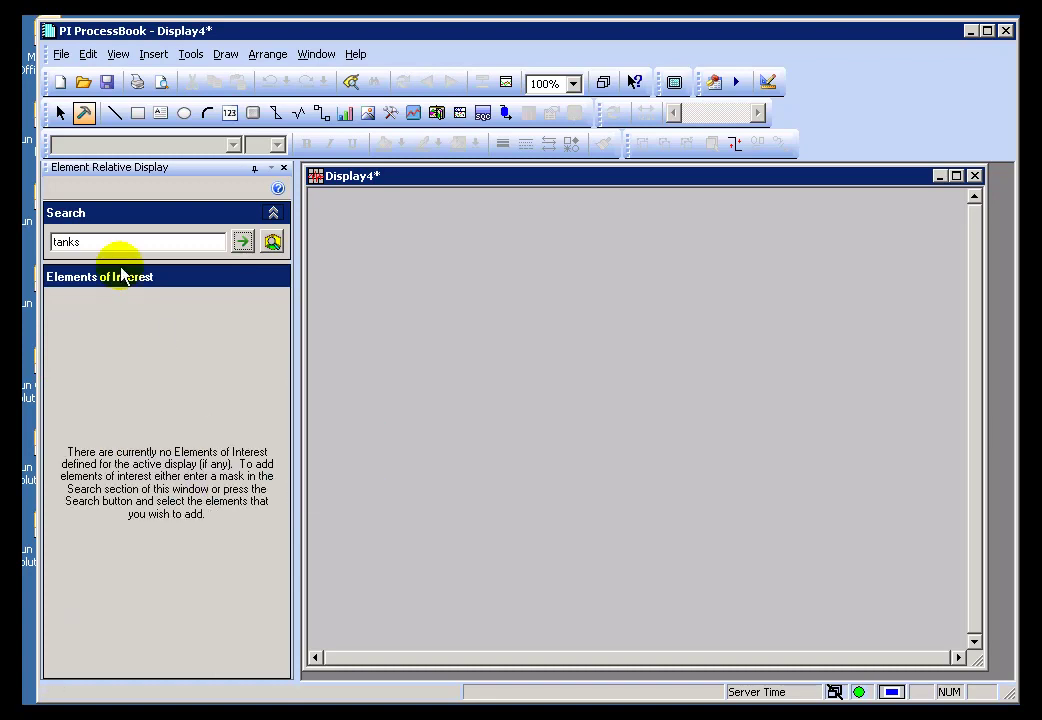
{"action": "double_click", "coordinate": [120, 241]}
{"action": "type", "text": "flow*"}
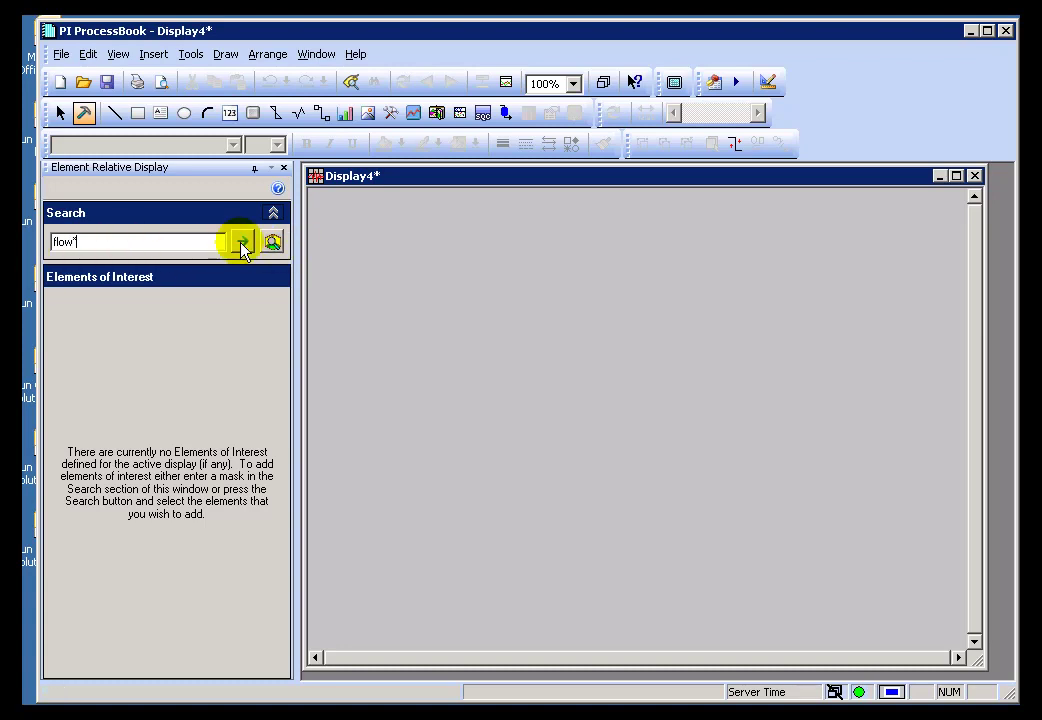
{"action": "left_click", "coordinate": [242, 241]}
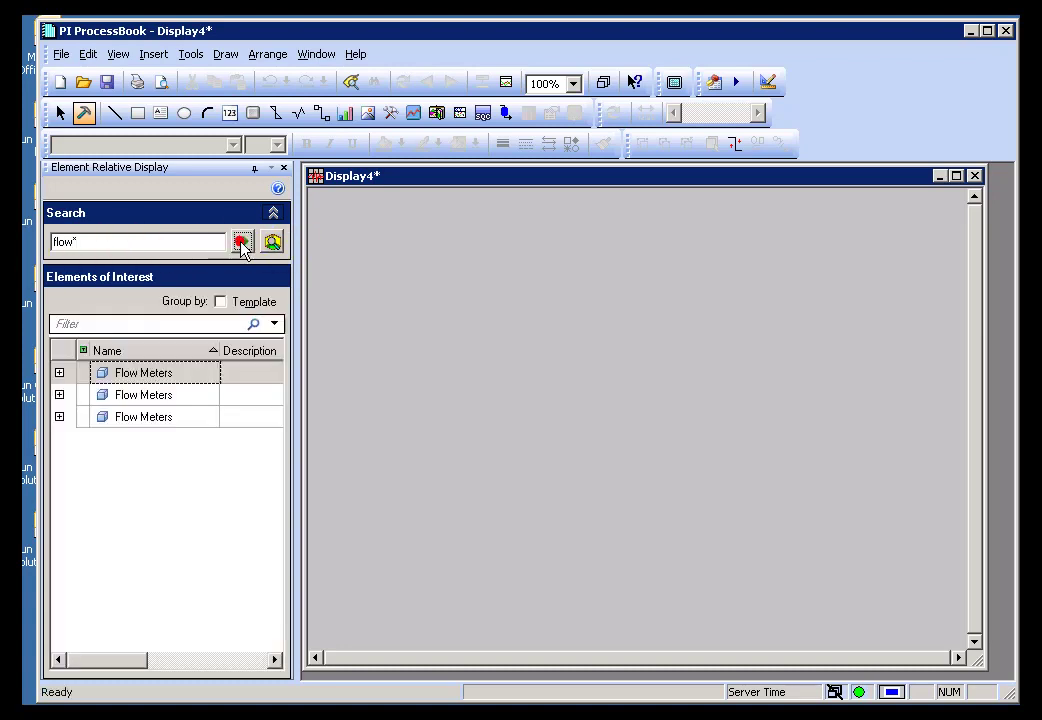
Remove the Flow Meters results from Elements of Interest.
{"action": "left_click", "coordinate": [59, 372]}
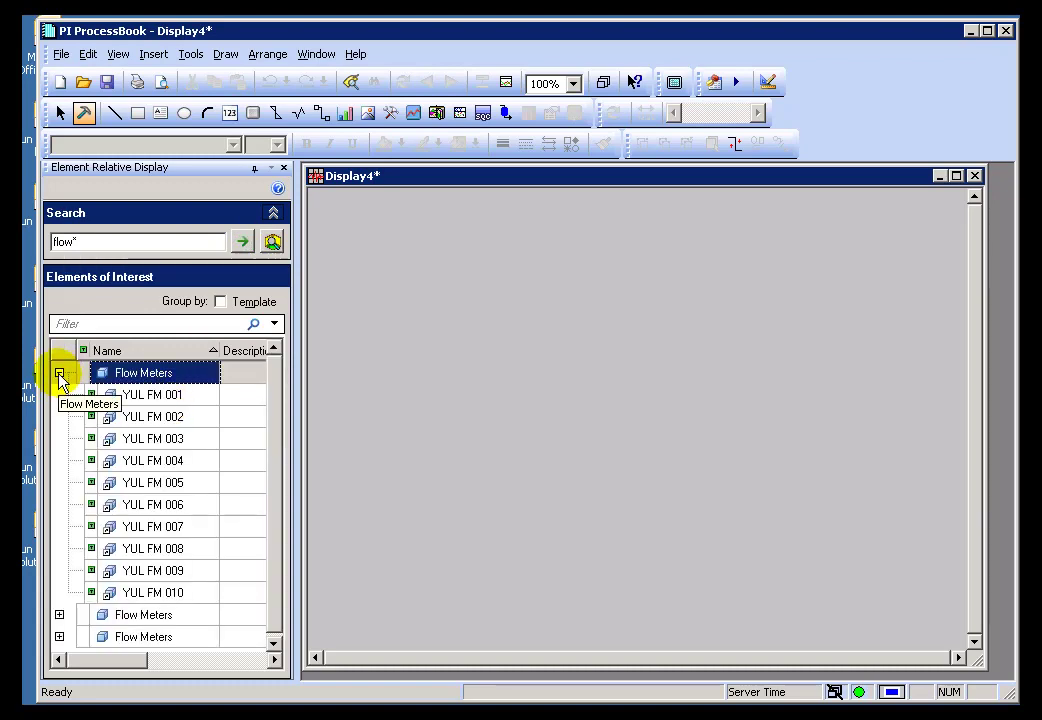
{"action": "left_click", "coordinate": [59, 372]}
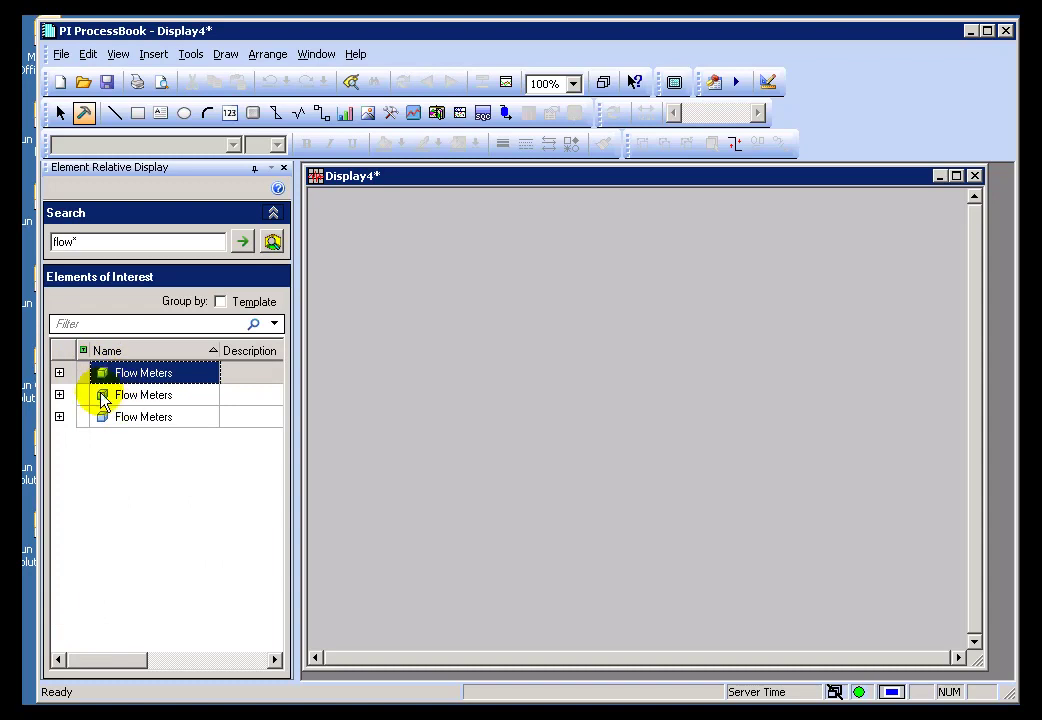
{"action": "double_click", "coordinate": [114, 242]}
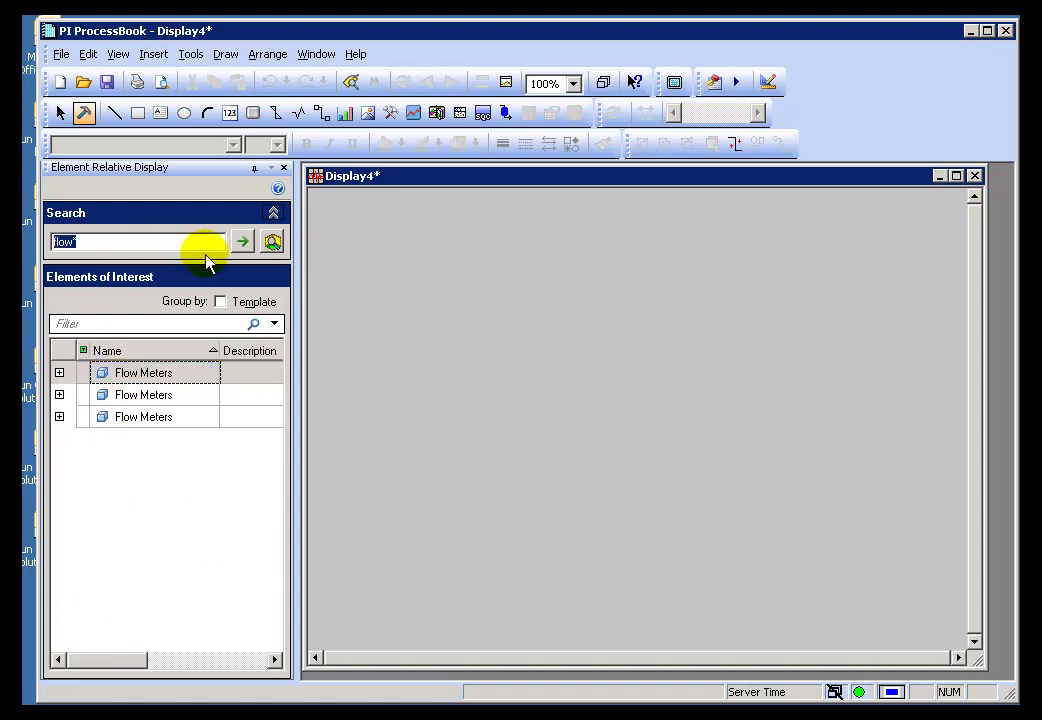
{"action": "left_click", "coordinate": [174, 418]}
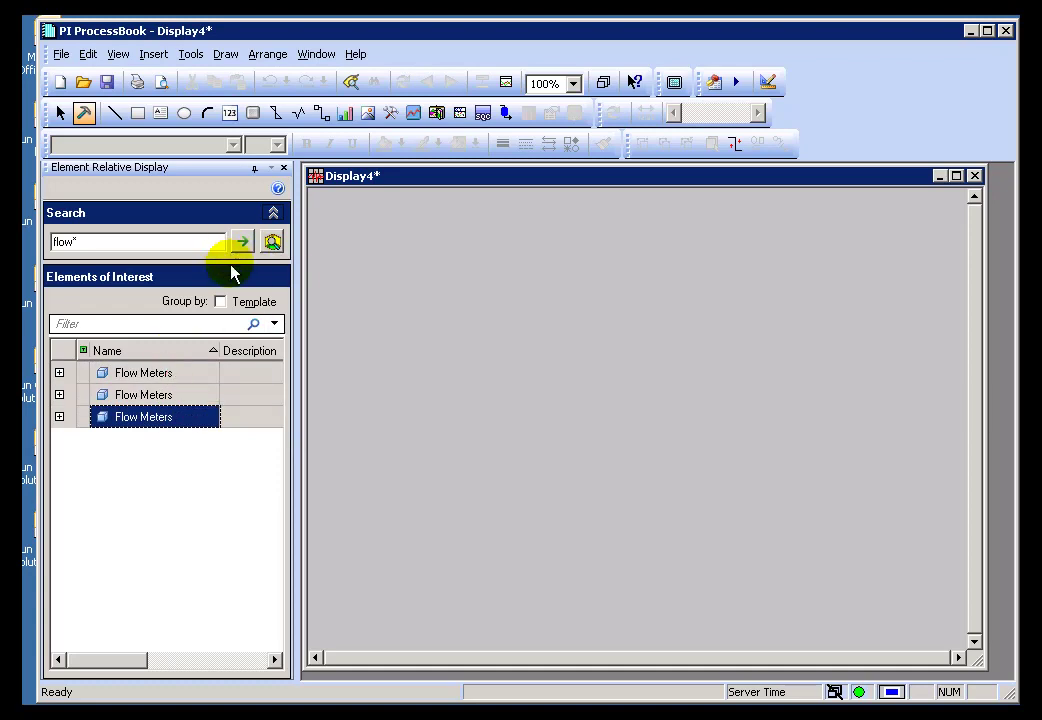
{"action": "right_click", "coordinate": [191, 372]}
{"action": "left_click", "coordinate": [277, 482]}
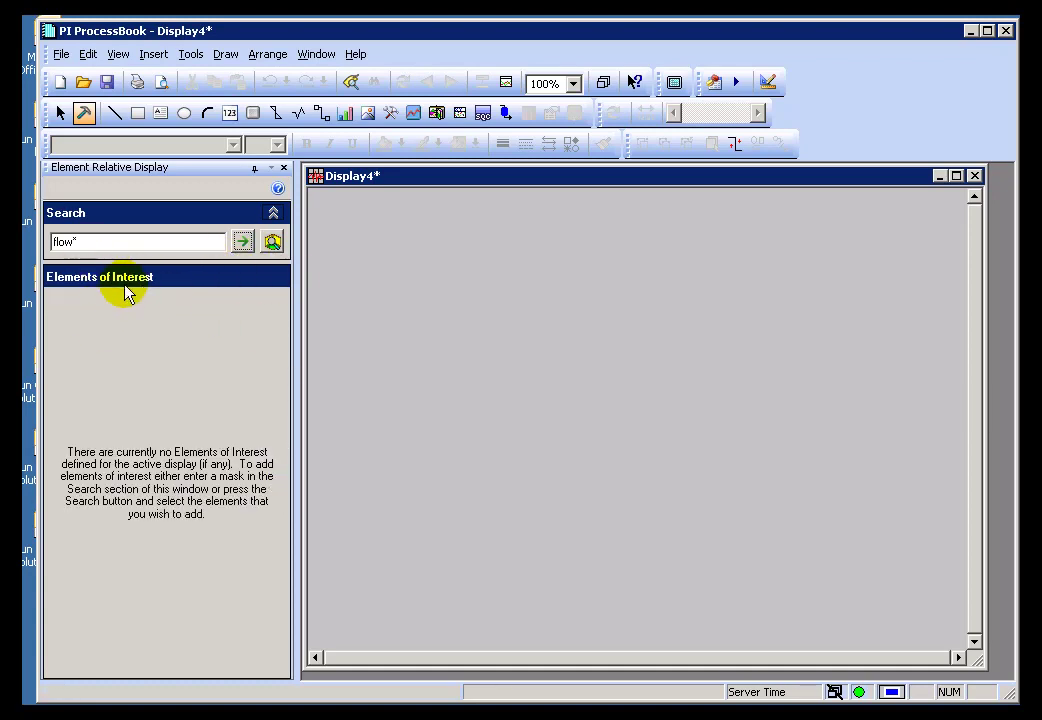
Clear the 'flow*' search mask and cancel an element search without choosing a root.
{"action": "double_click", "coordinate": [90, 240]}
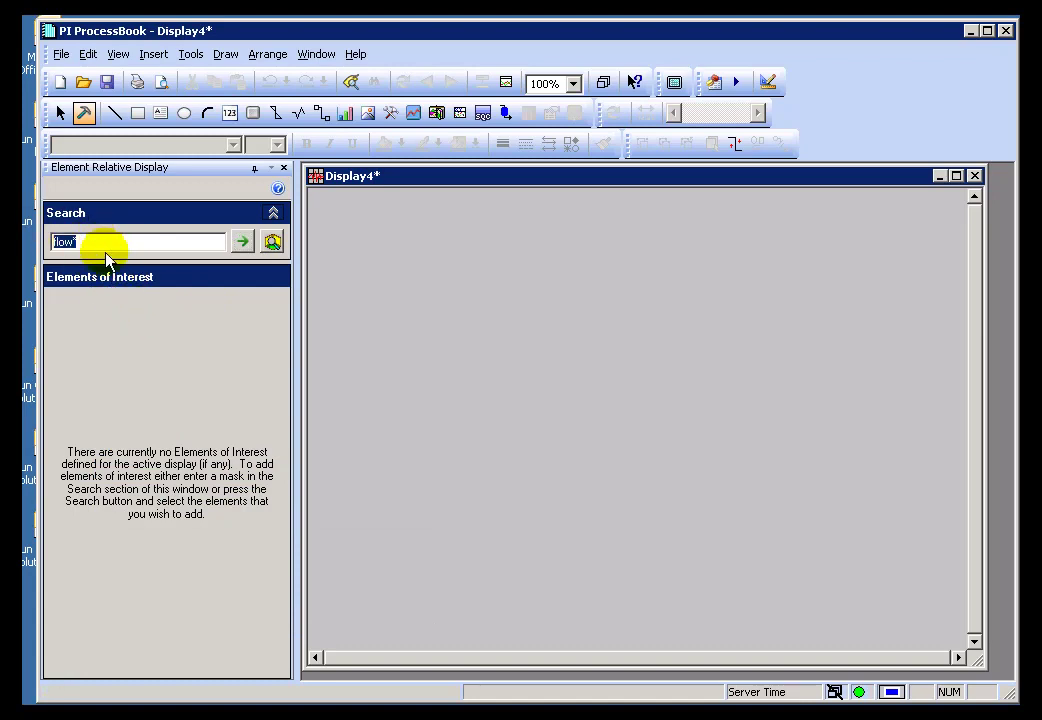
{"action": "key", "text": "BackSpace"}
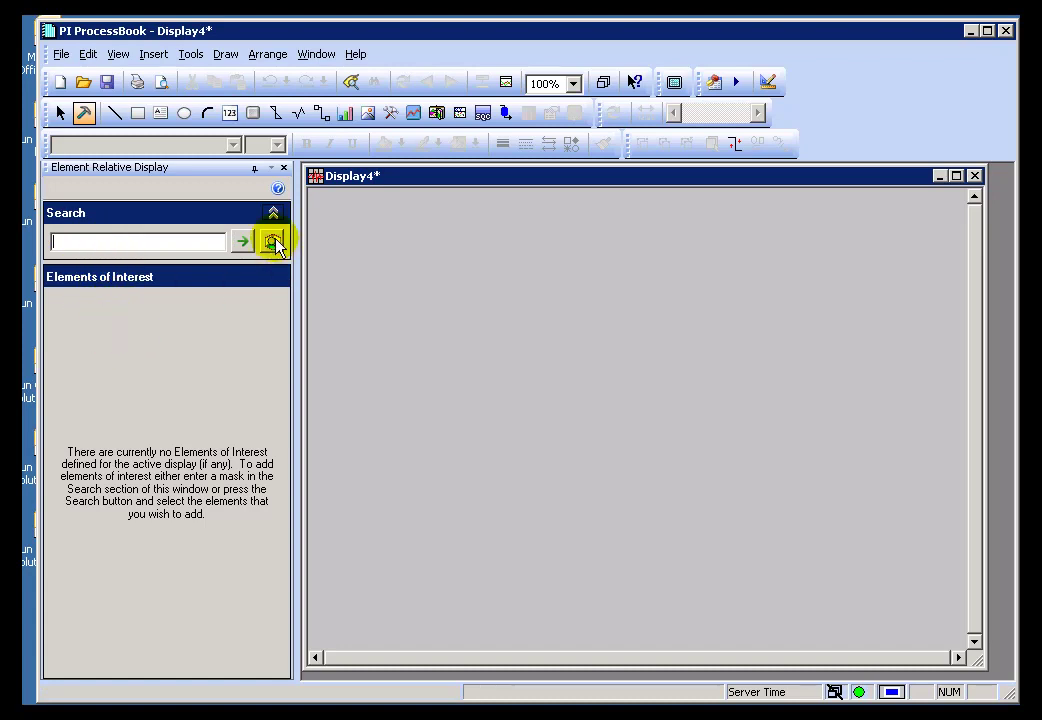
{"action": "left_click", "coordinate": [273, 243]}
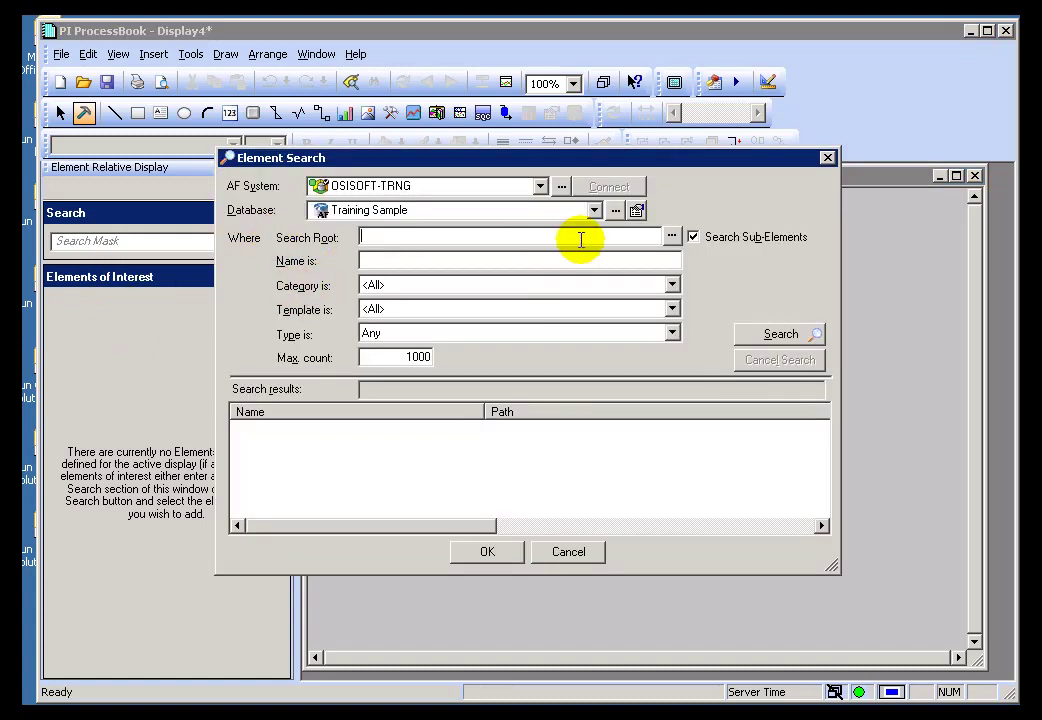
{"action": "left_click", "coordinate": [672, 237]}
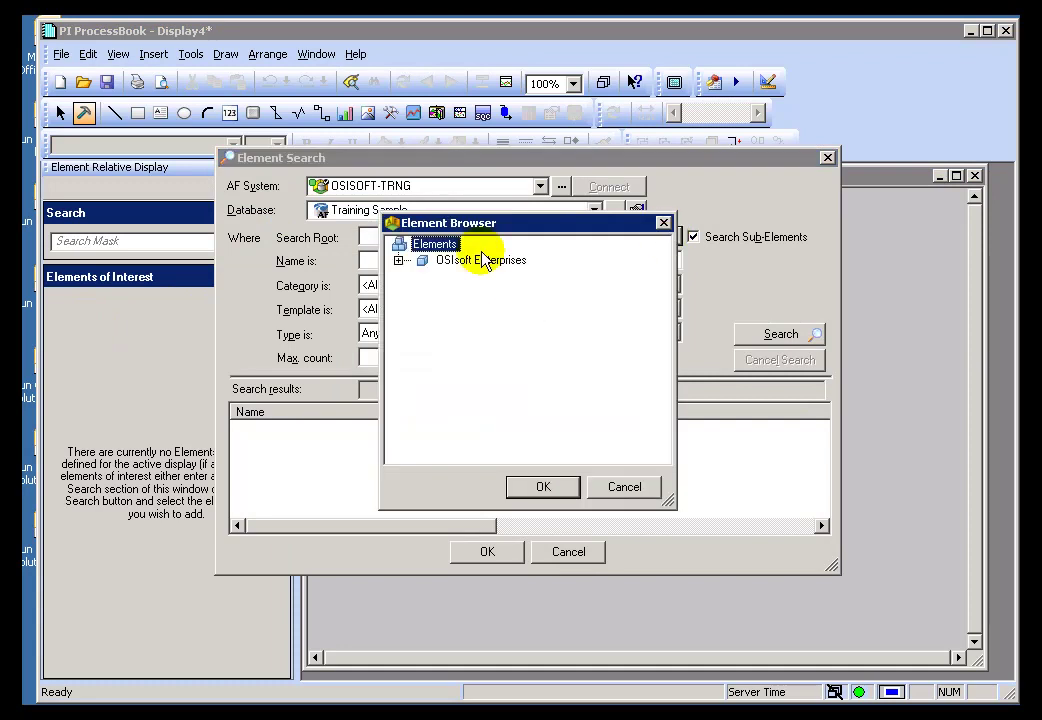
{"action": "left_click", "coordinate": [620, 487]}
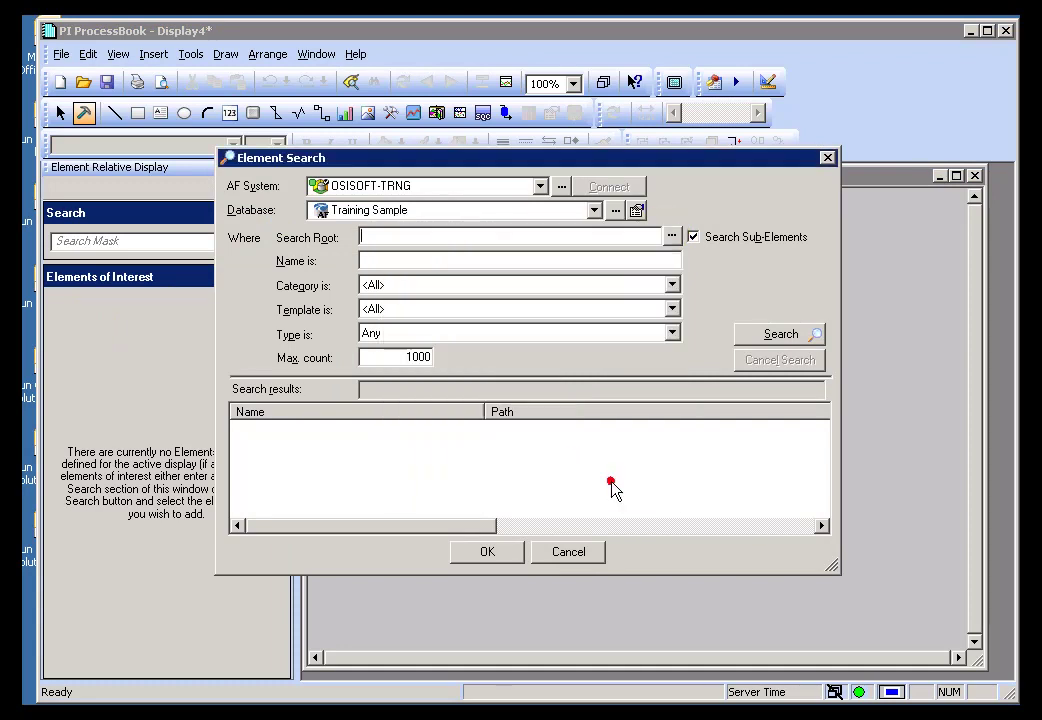
{"action": "left_click", "coordinate": [562, 555]}
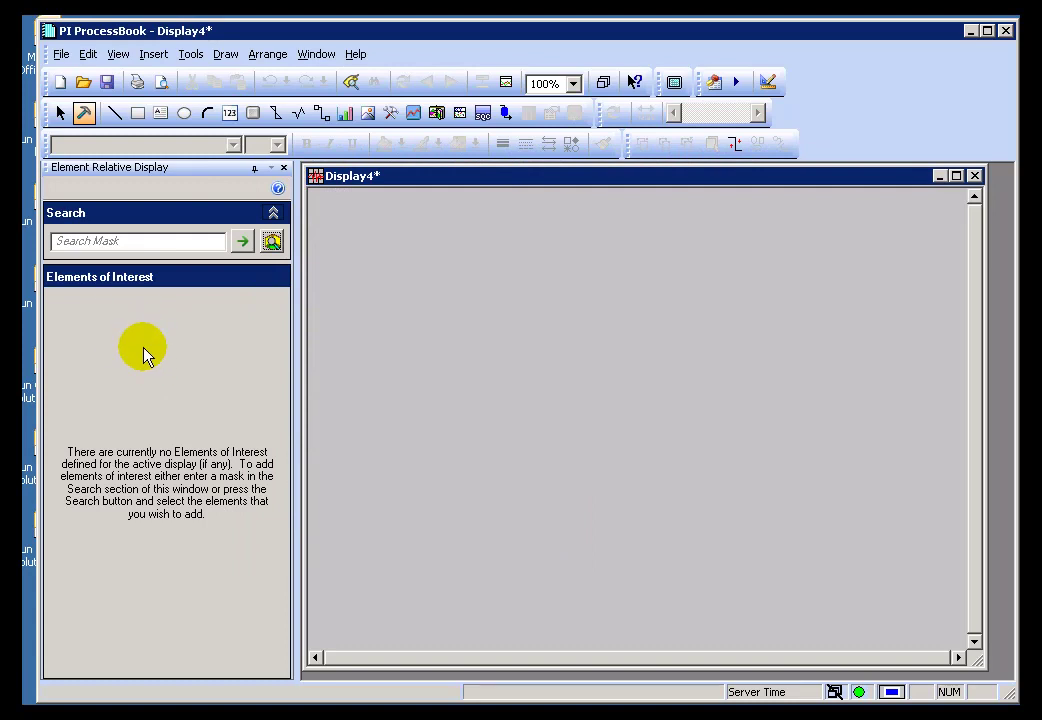
Reopen the Element Search against the Training Sample database.
{"action": "left_click", "coordinate": [100, 240]}
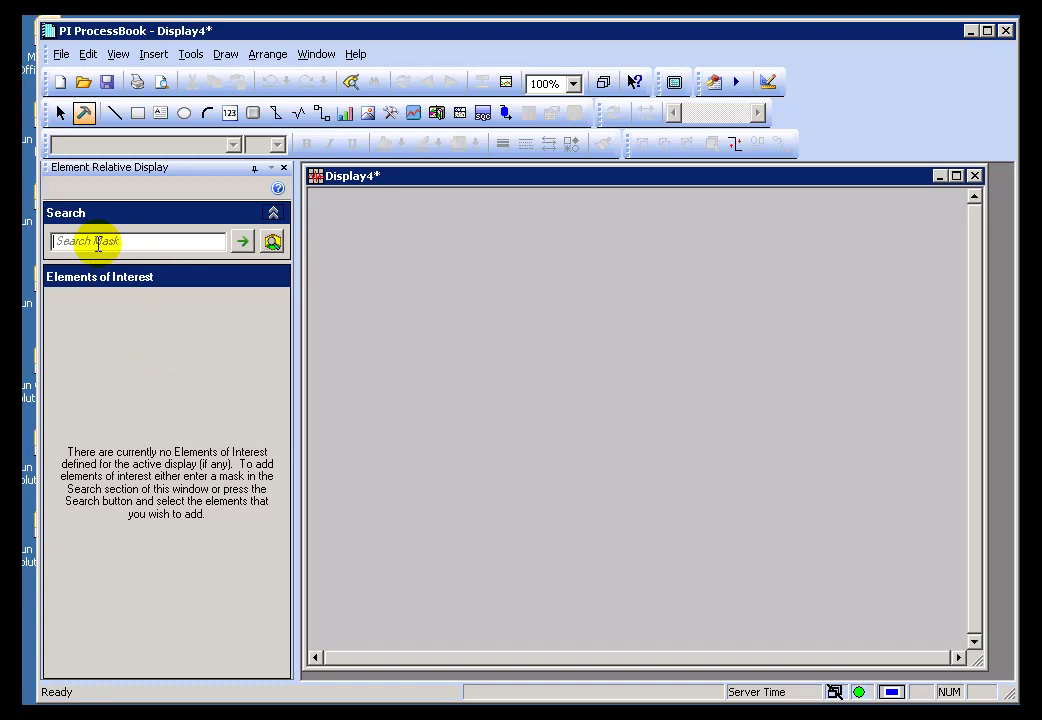
{"action": "left_click", "coordinate": [272, 241]}
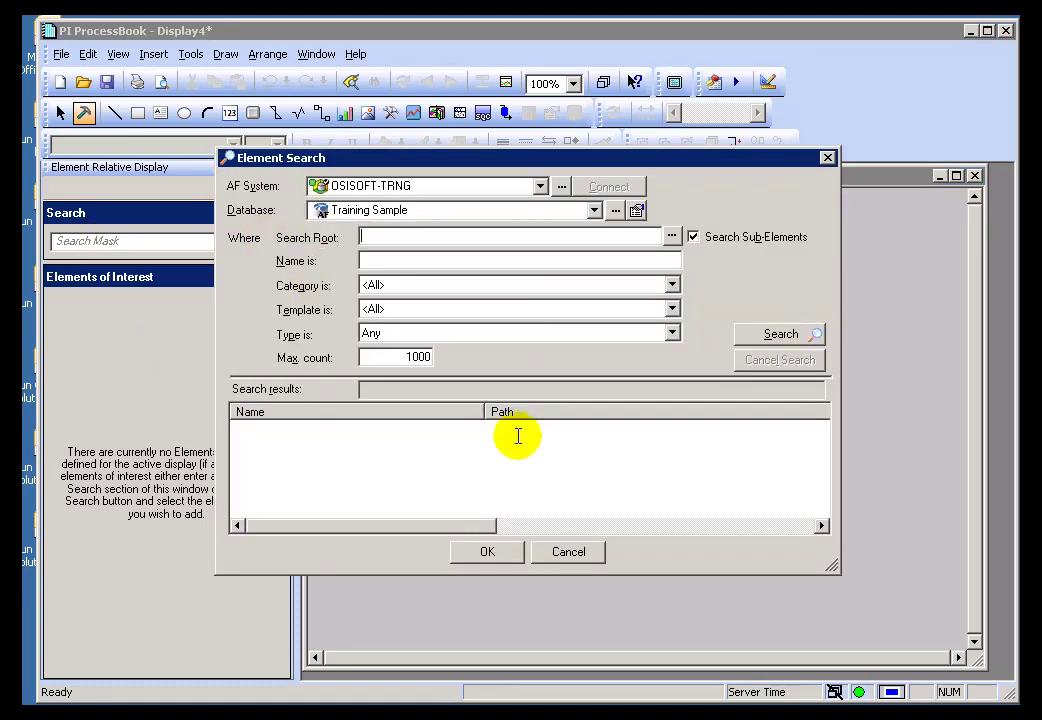
{"action": "left_click", "coordinate": [567, 553]}
{"action": "left_click", "coordinate": [272, 241]}
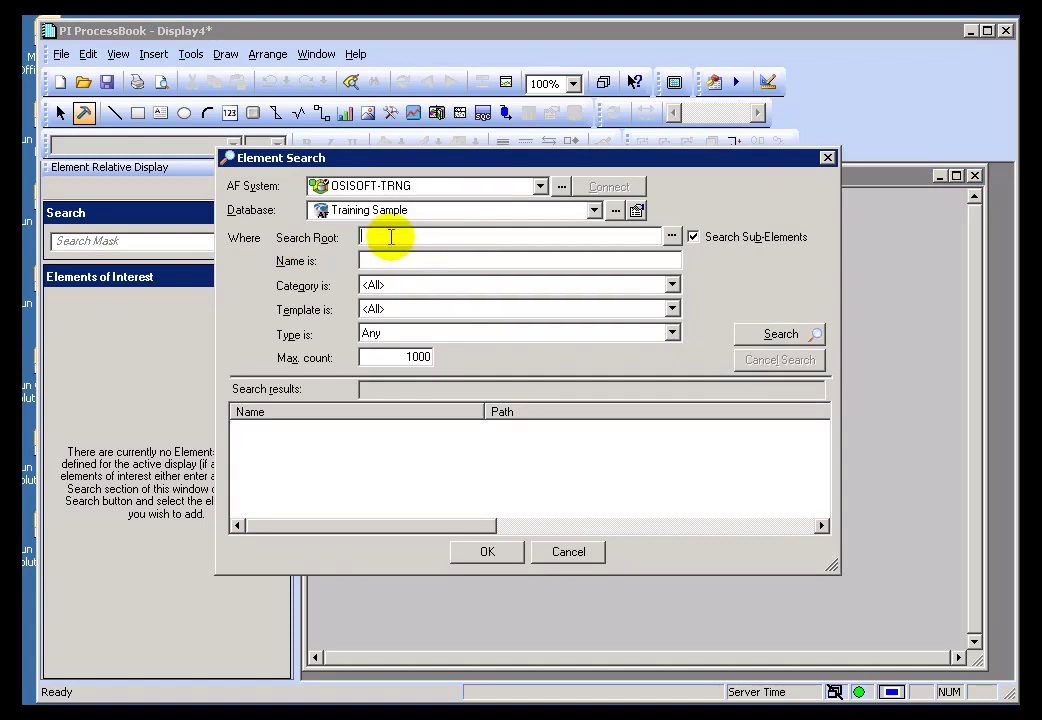
Set the search root to Montreal > Chemicals Division > 00 - Equipment List > Flow Meters.
{"action": "left_click", "coordinate": [671, 238]}
{"action": "left_click", "coordinate": [399, 261]}
{"action": "left_click", "coordinate": [421, 293]}
{"action": "left_click", "coordinate": [444, 341]}
{"action": "left_click", "coordinate": [445, 372]}
{"action": "scroll", "coordinate": [659, 392], "scroll_direction": "down", "scroll_amount": 1}
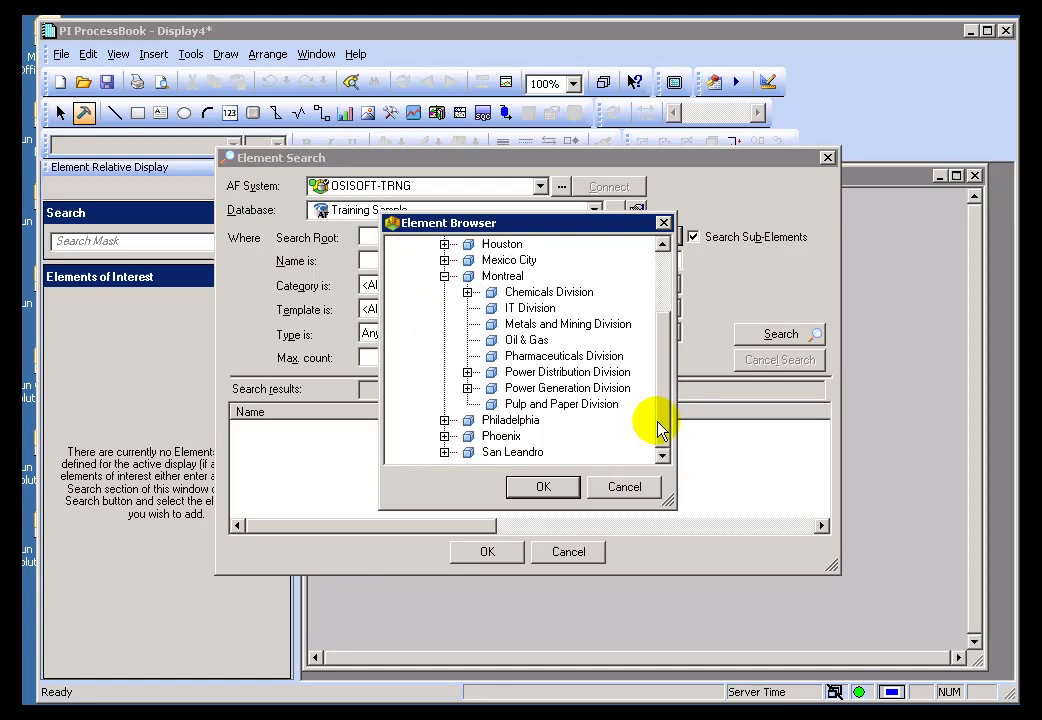
{"action": "left_click", "coordinate": [467, 292]}
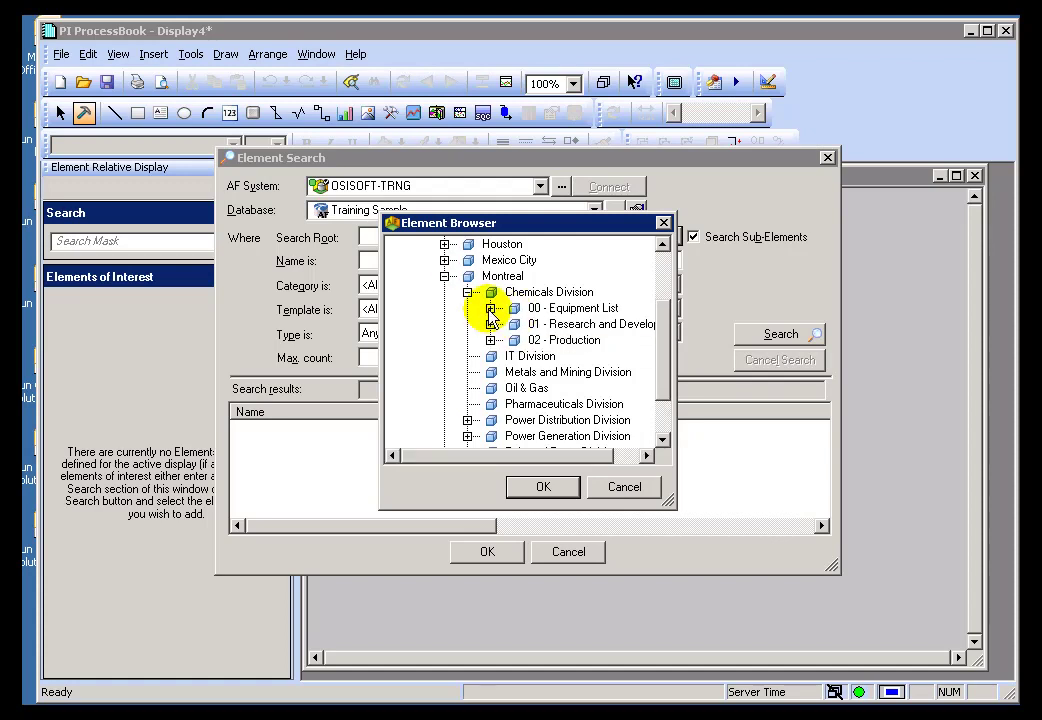
{"action": "left_click", "coordinate": [489, 308]}
{"action": "left_click", "coordinate": [513, 324]}
{"action": "left_click", "coordinate": [580, 276]}
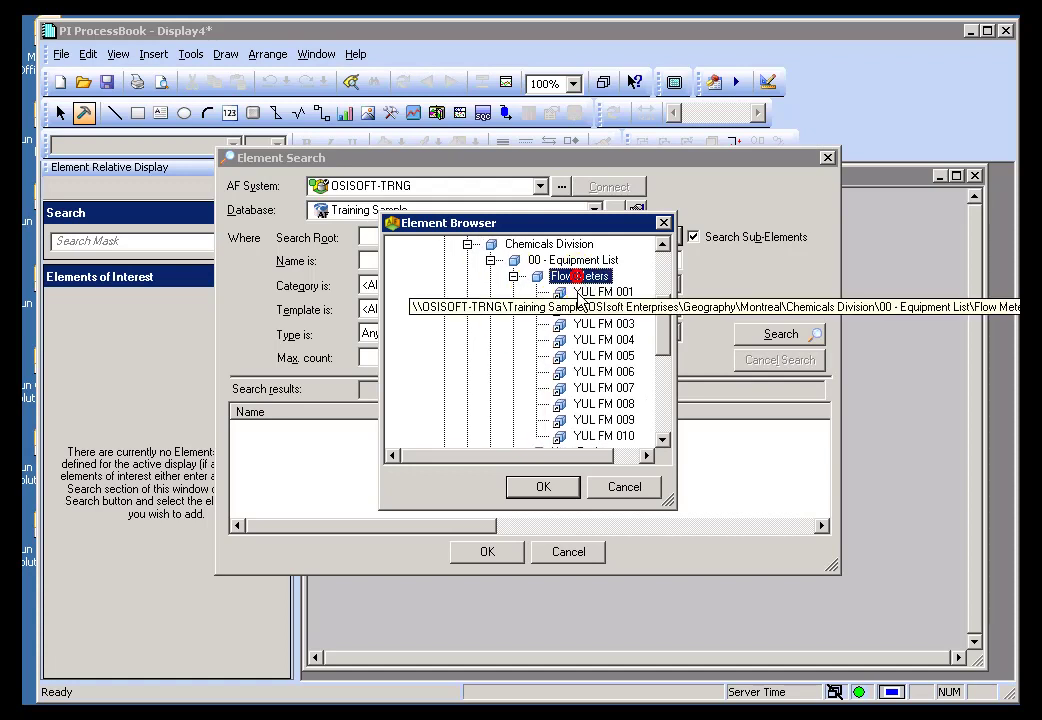
{"action": "left_click", "coordinate": [540, 487]}
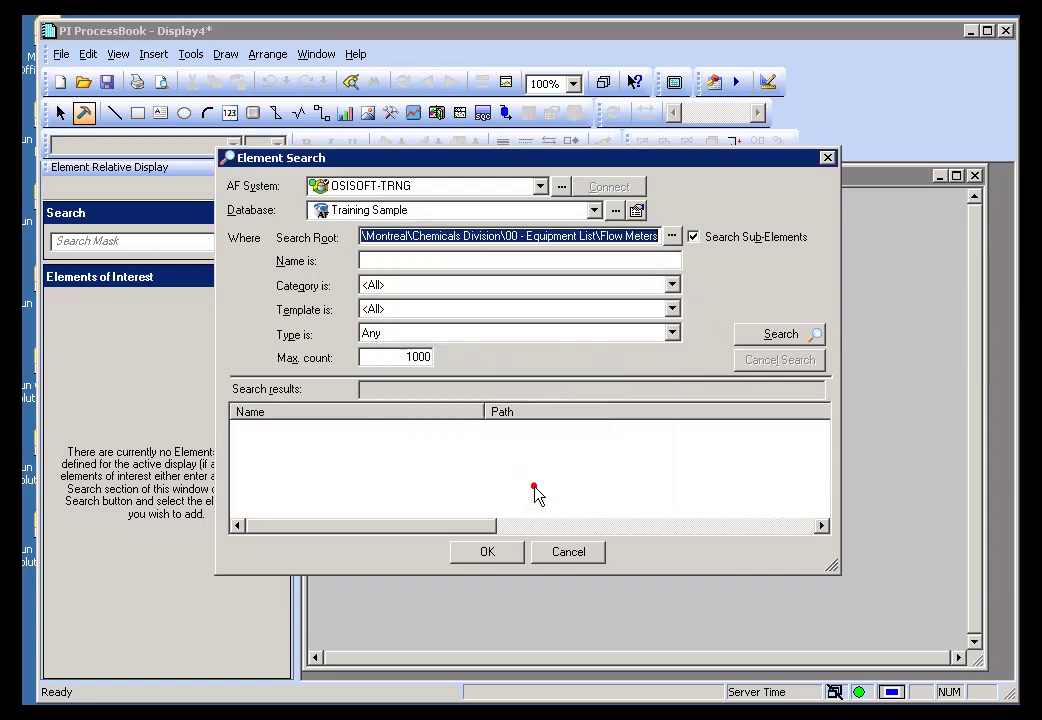
Search with sub-elements and add YUL FM 001–010 as Elements of Interest.
{"action": "left_click", "coordinate": [693, 238]}
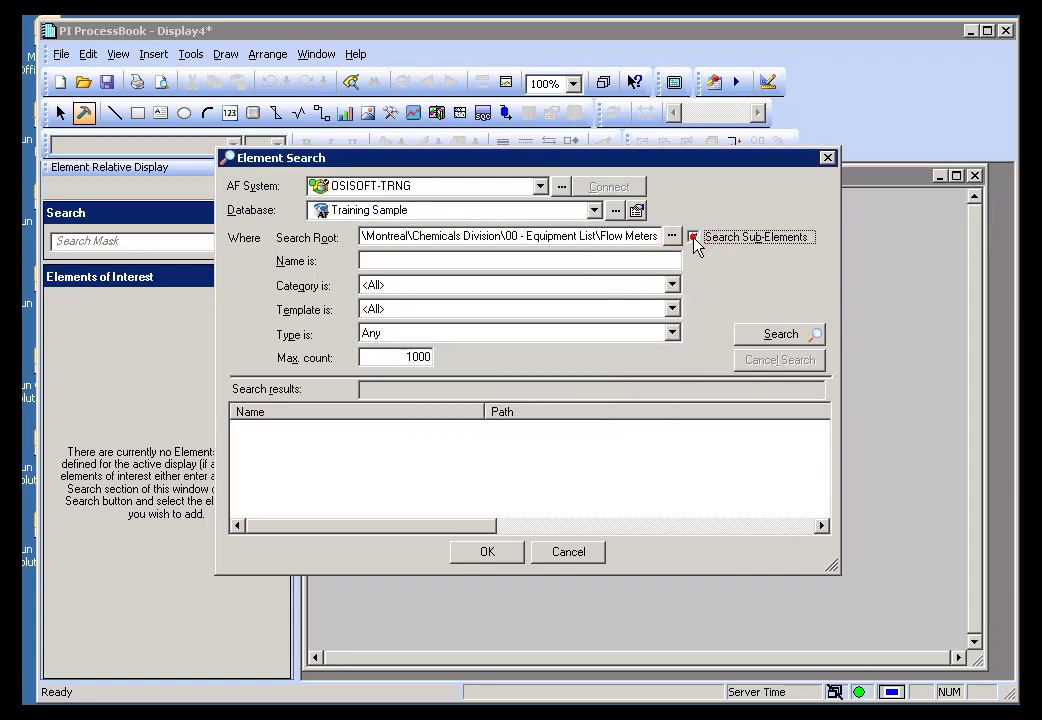
{"action": "left_click", "coordinate": [779, 336]}
{"action": "left_click", "coordinate": [272, 428]}
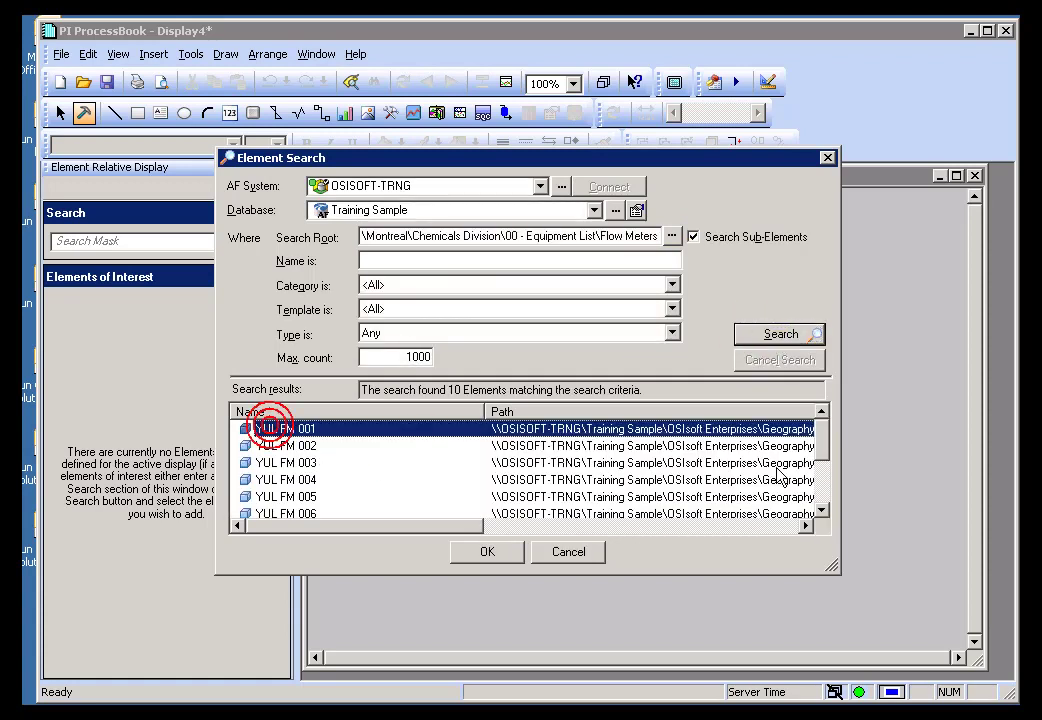
{"action": "left_click_drag", "start_coordinate": [819, 433], "coordinate": [819, 490]}
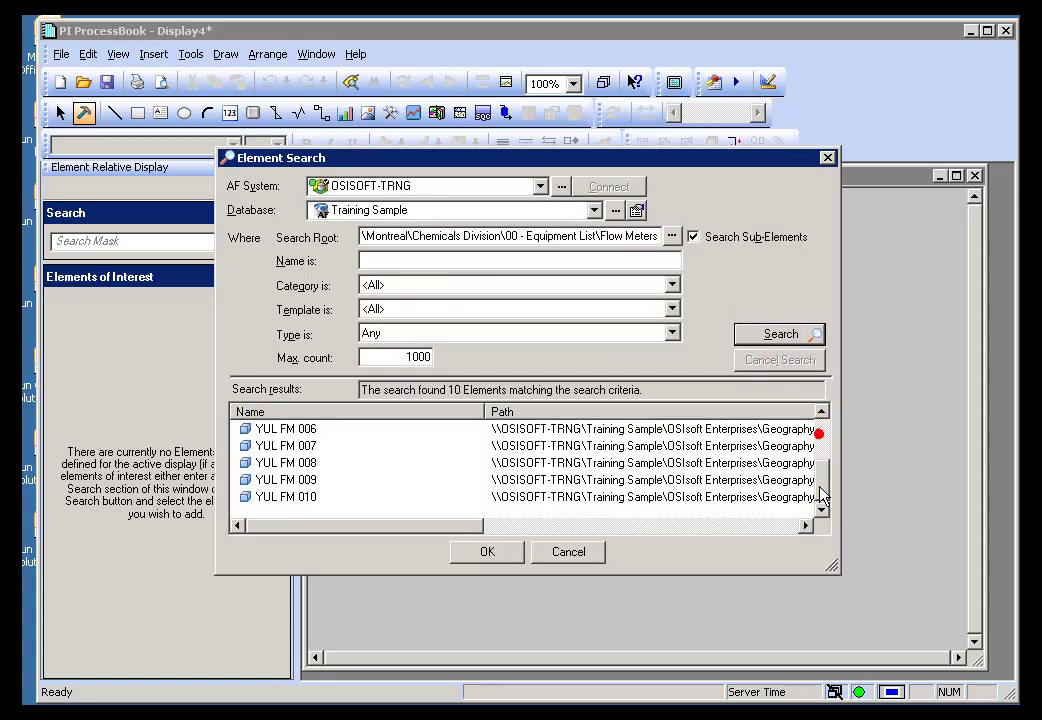
{"action": "left_click", "coordinate": [290, 497], "text": "shift"}
{"action": "left_click", "coordinate": [487, 552]}
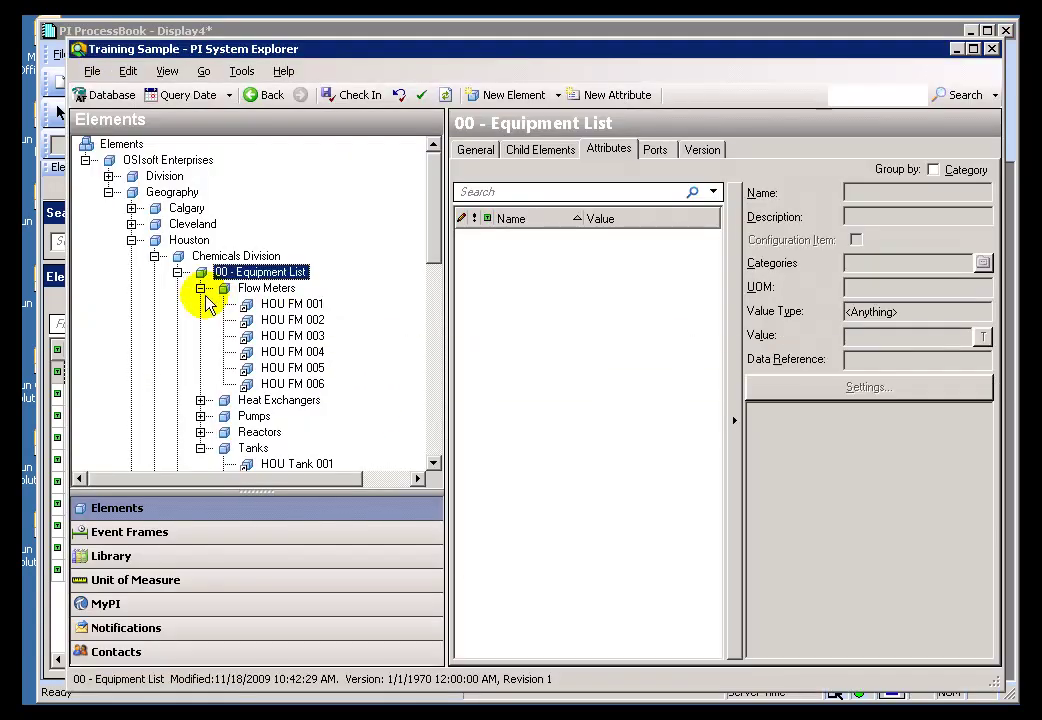
{"action": "left_click", "coordinate": [201, 289]}
{"action": "left_click", "coordinate": [177, 272]}
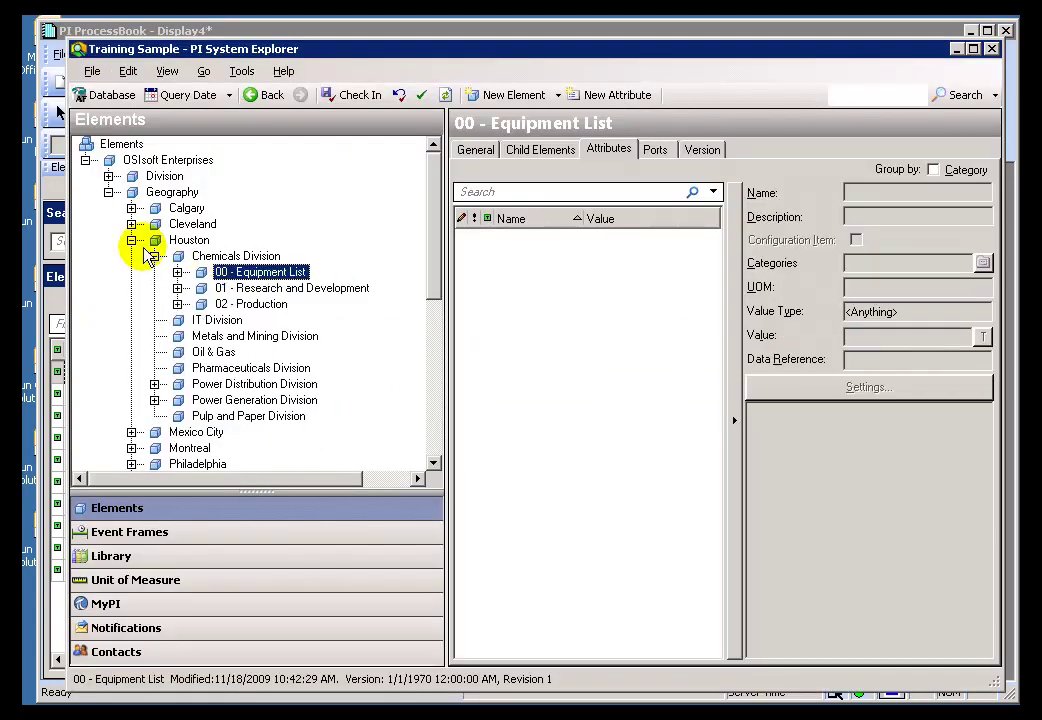
{"action": "left_click", "coordinate": [131, 240]}
{"action": "left_click", "coordinate": [132, 273]}
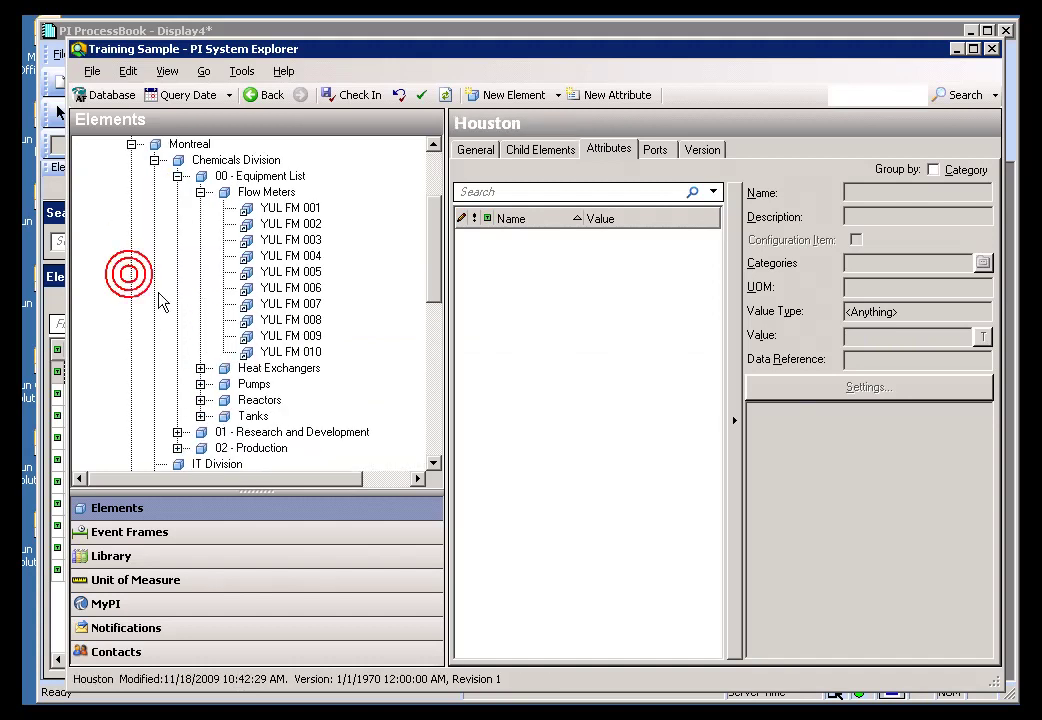
{"action": "left_click", "coordinate": [272, 209]}
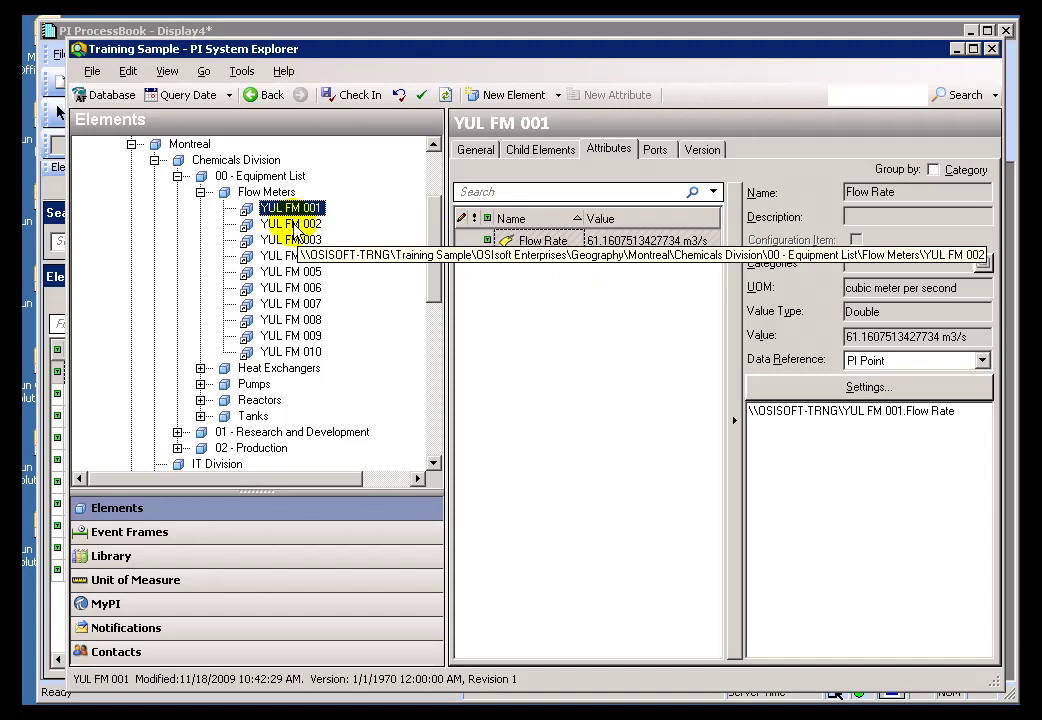
{"action": "left_click", "coordinate": [200, 416]}
{"action": "left_click", "coordinate": [288, 432]}
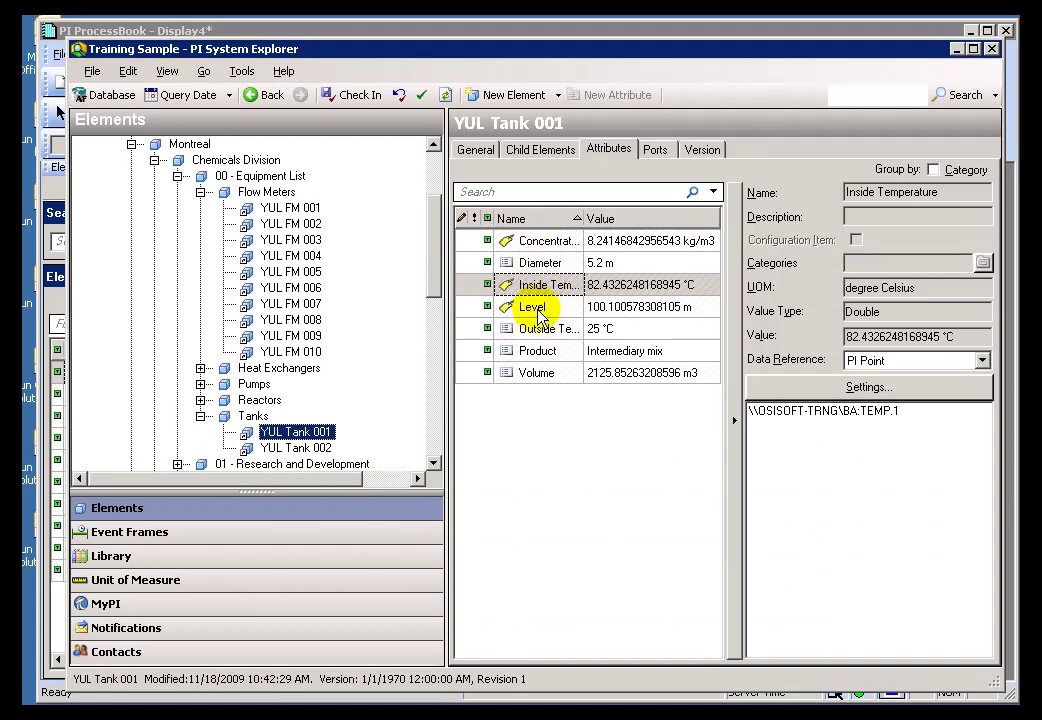
{"action": "left_click", "coordinate": [262, 193]}
{"action": "left_click", "coordinate": [260, 208]}
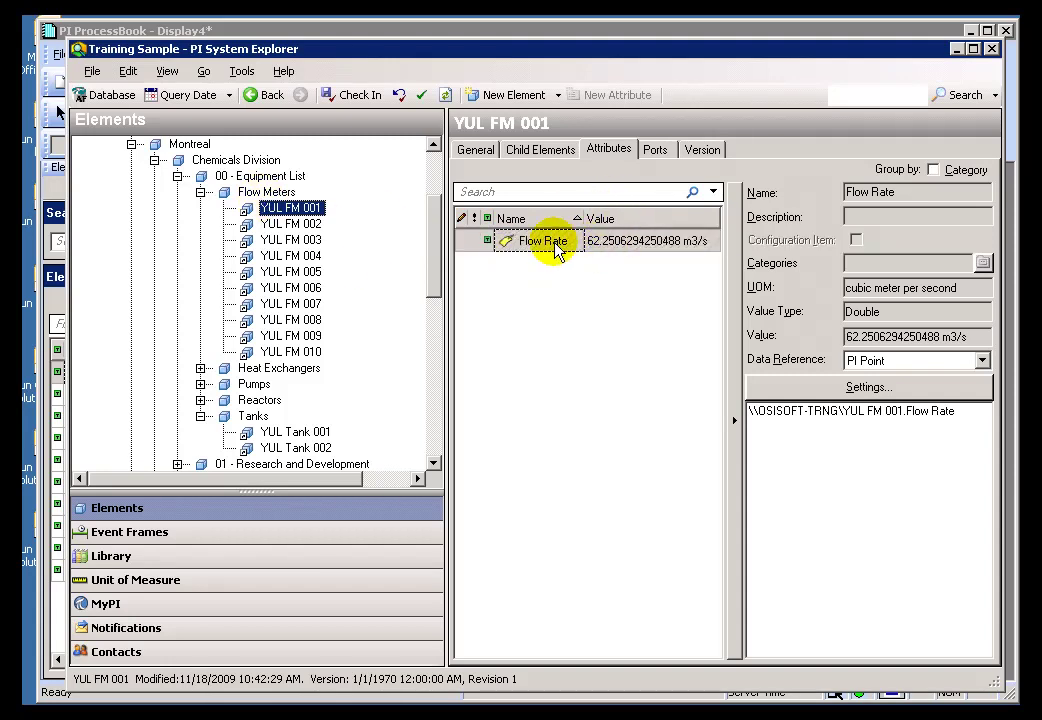
{"action": "key", "text": "alt+F4"}
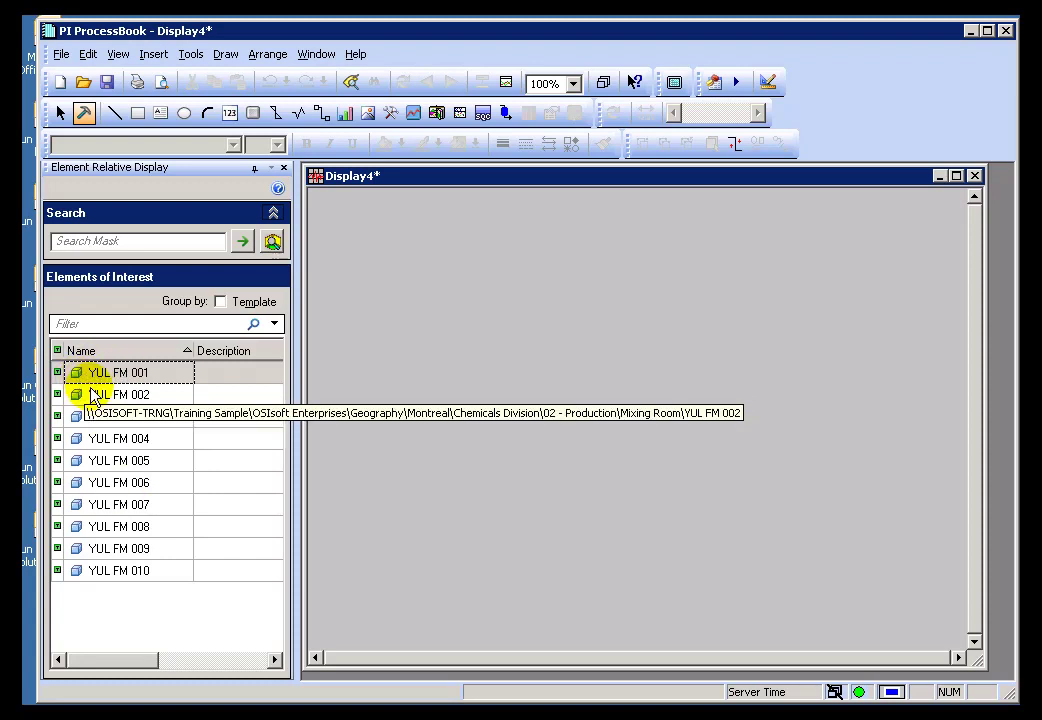
{"action": "left_click", "coordinate": [82, 373]}
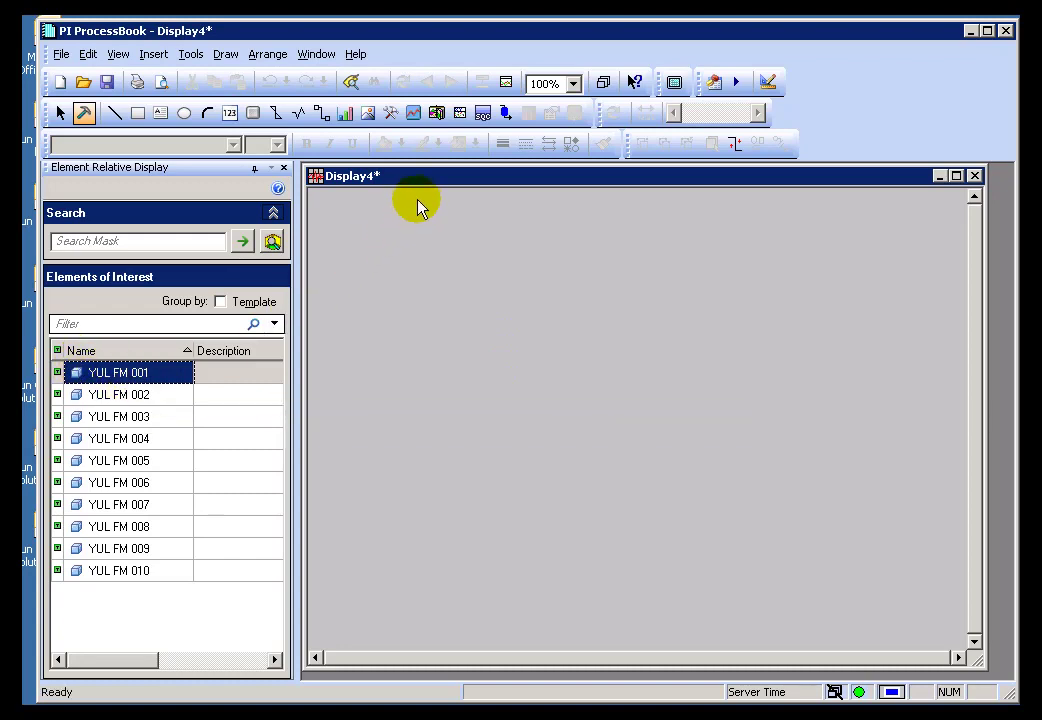
{"action": "left_click", "coordinate": [414, 115]}
{"action": "left_click", "coordinate": [413, 114]}
{"action": "mouse_move", "coordinate": [317, 205]}
{"action": "left_mouse_down"}
{"action": "mouse_move", "coordinate": [845, 598]}
{"action": "mouse_move", "coordinate": [936, 629]}
{"action": "left_mouse_up"}
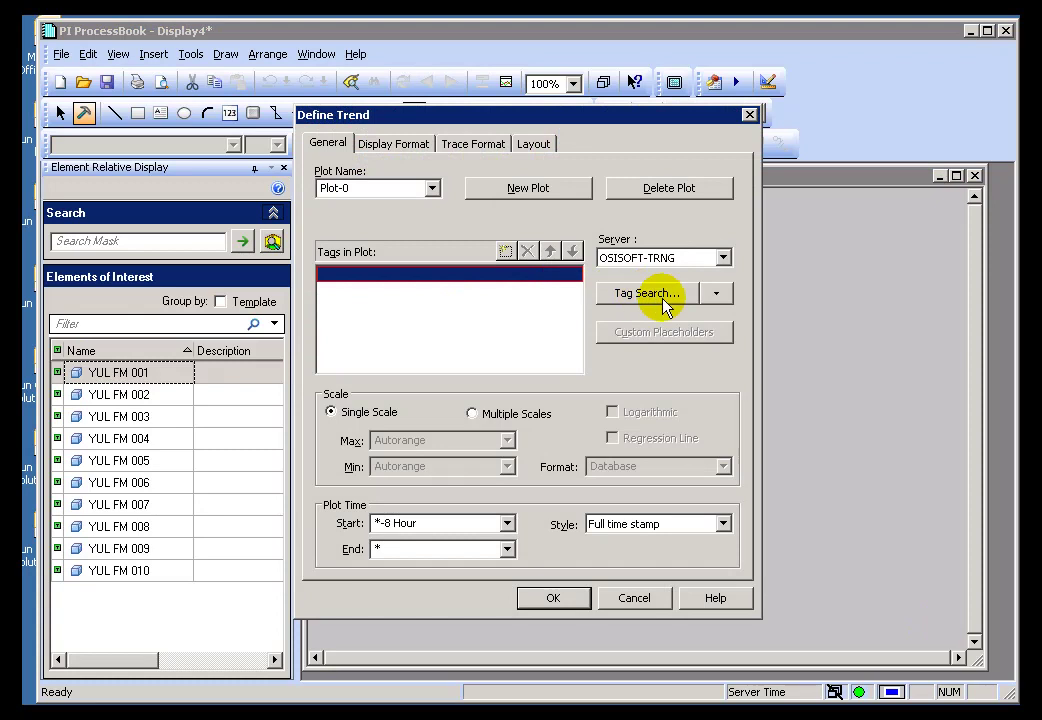
{"action": "left_click", "coordinate": [717, 294]}
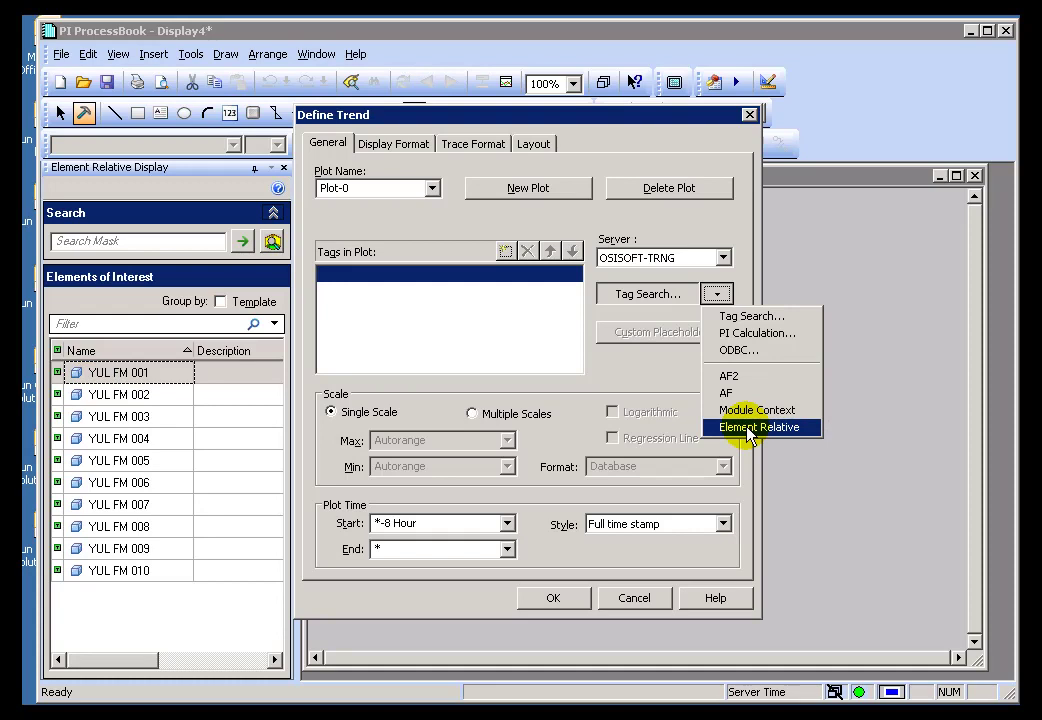
{"action": "left_click", "coordinate": [633, 598]}
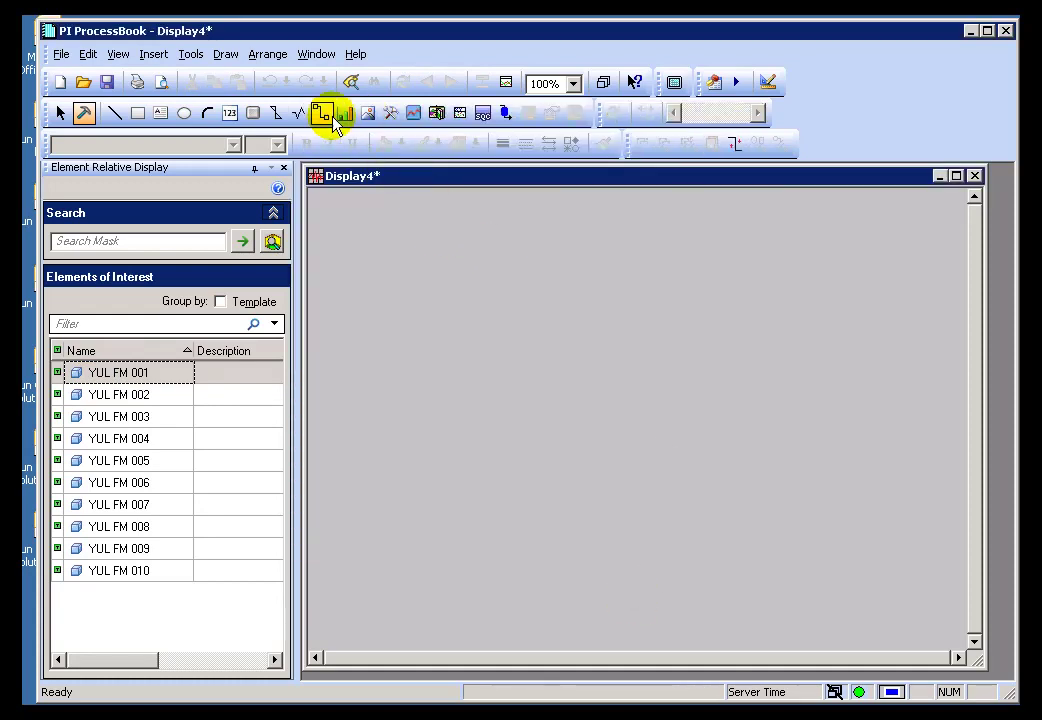
{"action": "left_click", "coordinate": [229, 113]}
{"action": "left_click", "coordinate": [331, 226]}
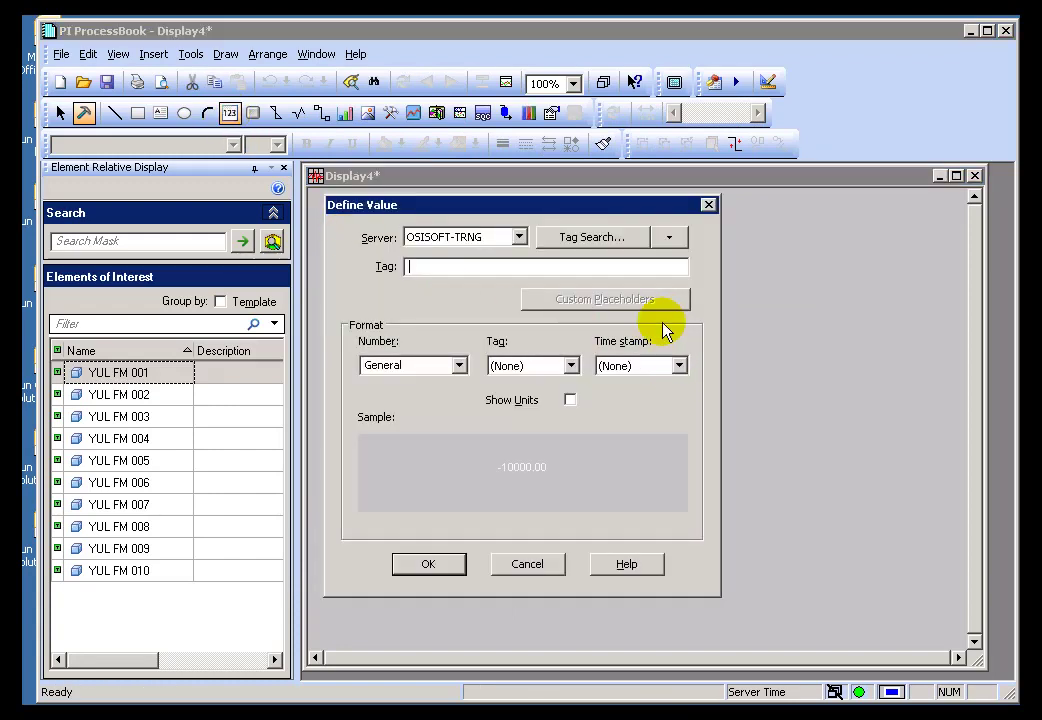
{"action": "left_click", "coordinate": [669, 237]}
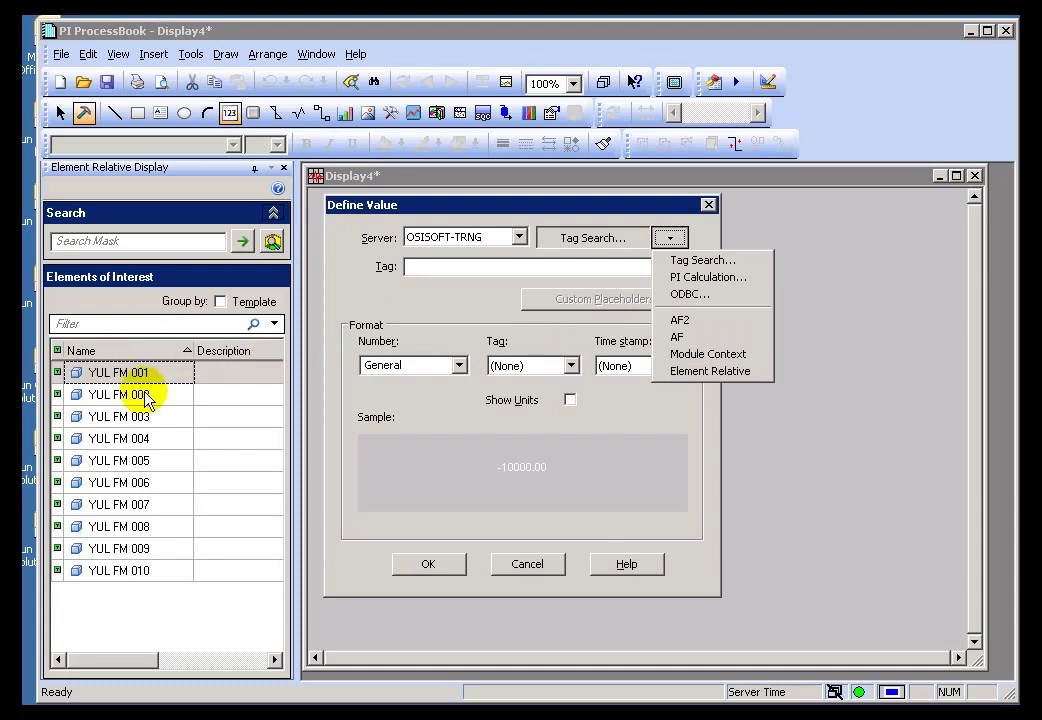
{"action": "left_click", "coordinate": [538, 566]}
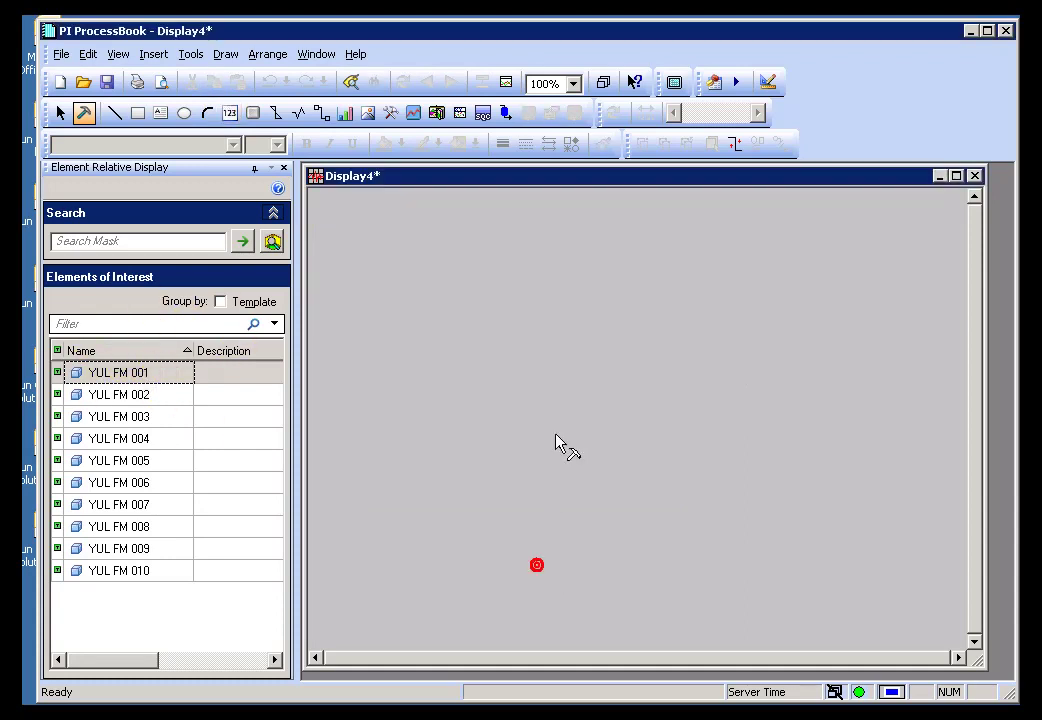
Draw a trend across Display4 using Element Relative as the data source.
{"action": "left_click", "coordinate": [413, 113]}
{"action": "left_click_drag", "start_coordinate": [321, 206], "coordinate": [915, 600]}
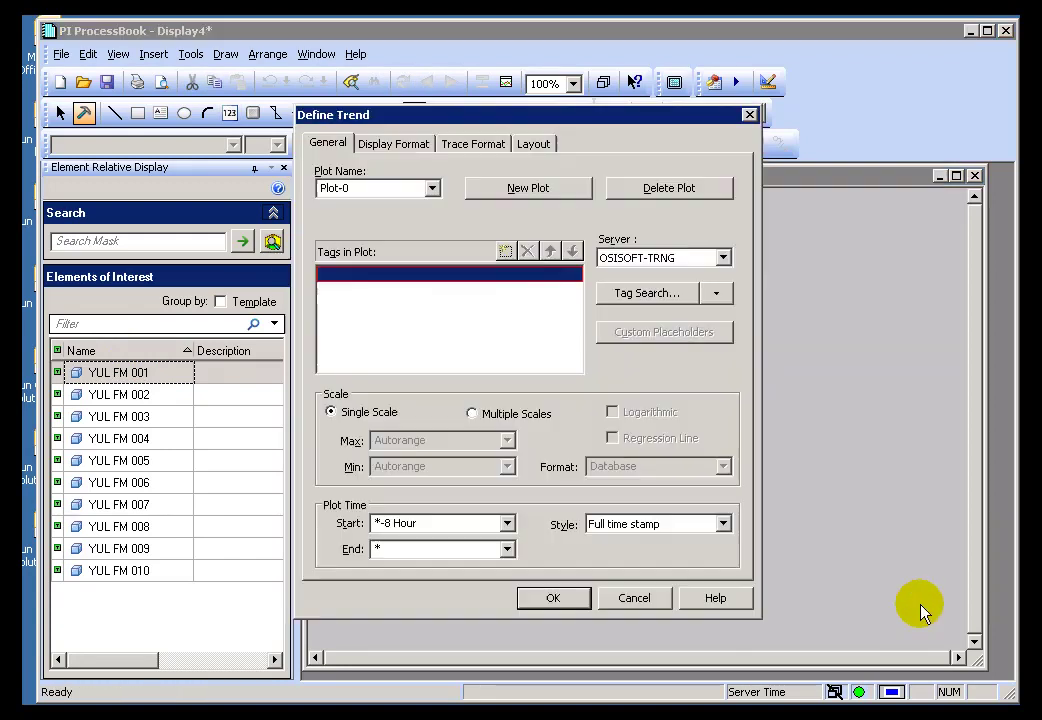
{"action": "left_click", "coordinate": [716, 293]}
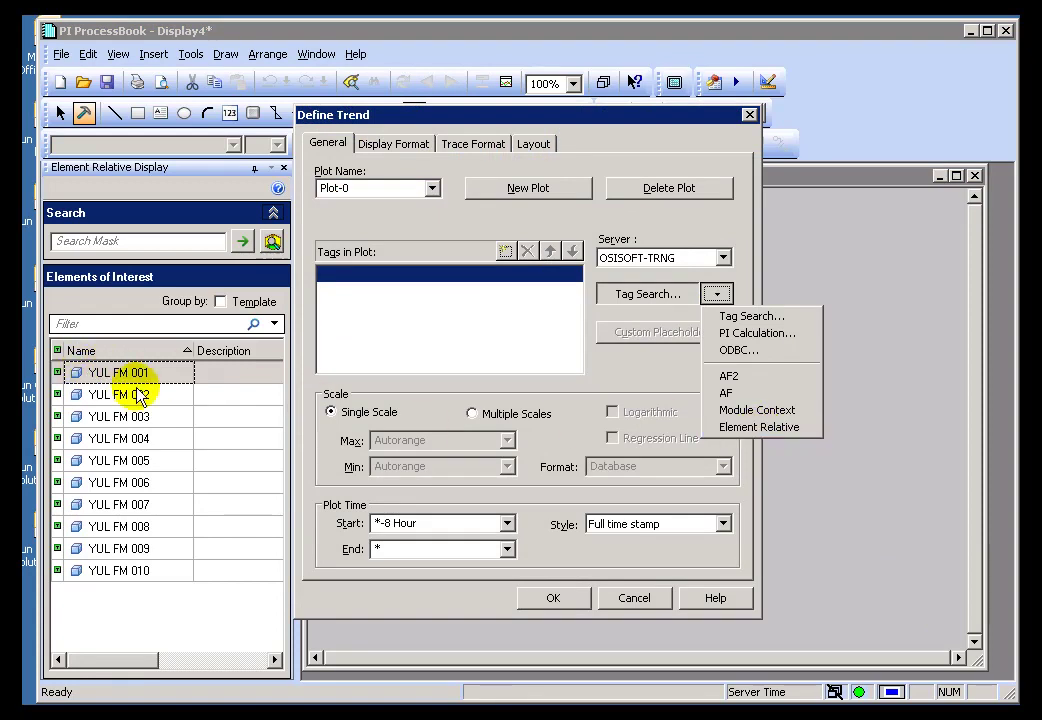
{"action": "left_click", "coordinate": [742, 428]}
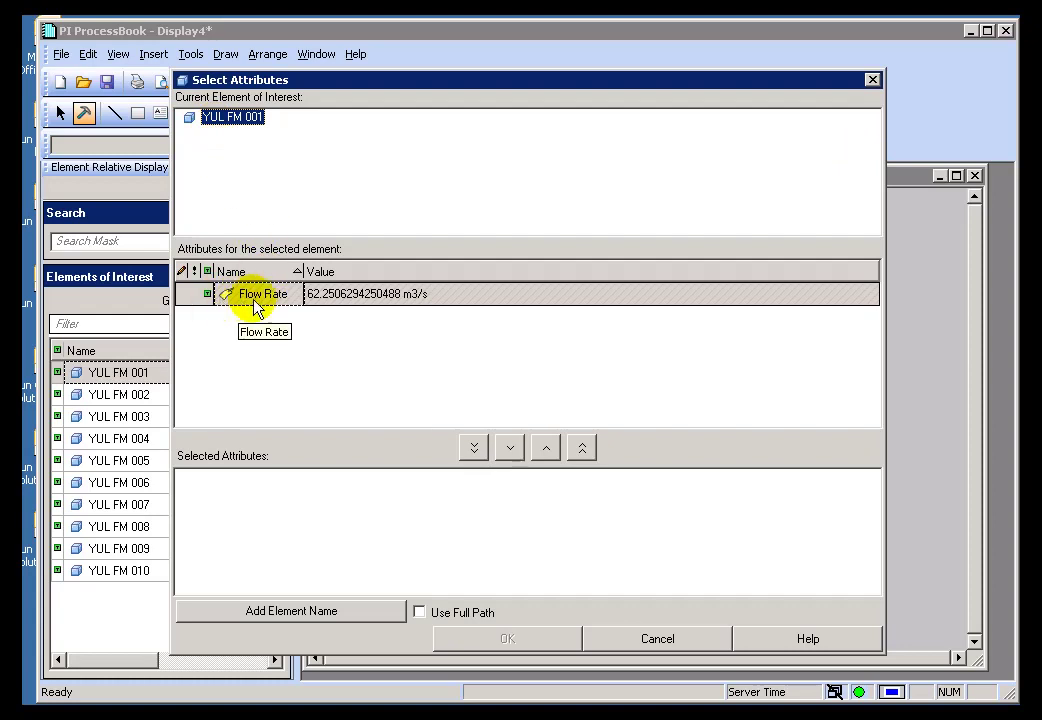
Add the Flow Rate attribute to the trend's Selected Attributes.
{"action": "left_click", "coordinate": [360, 296]}
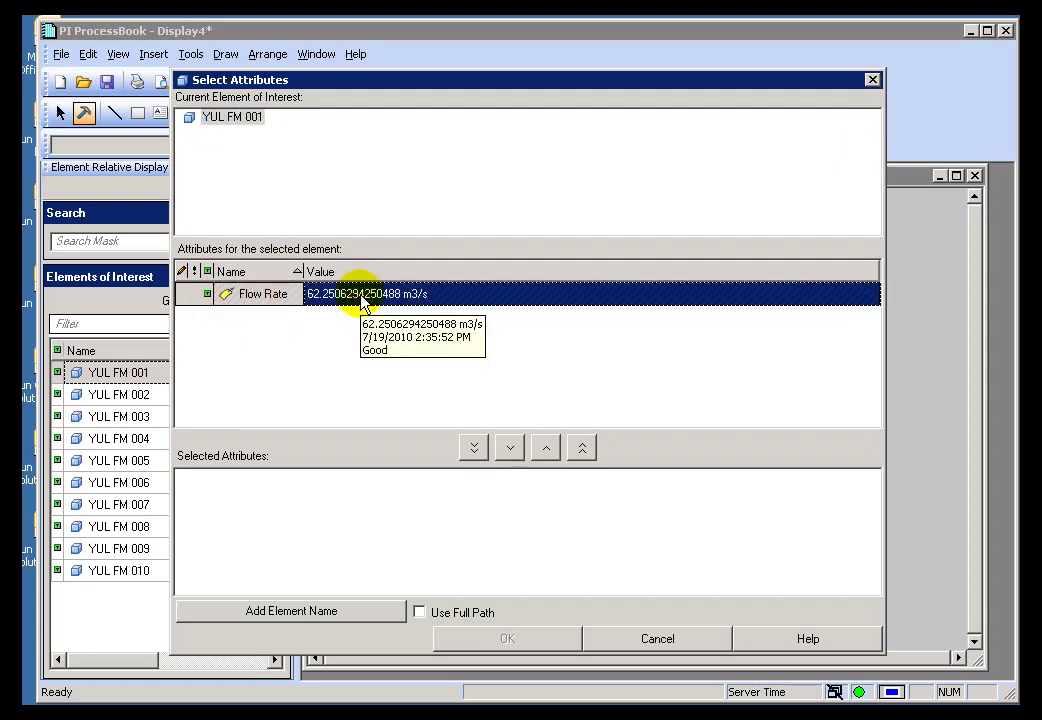
{"action": "left_click", "coordinate": [547, 451]}
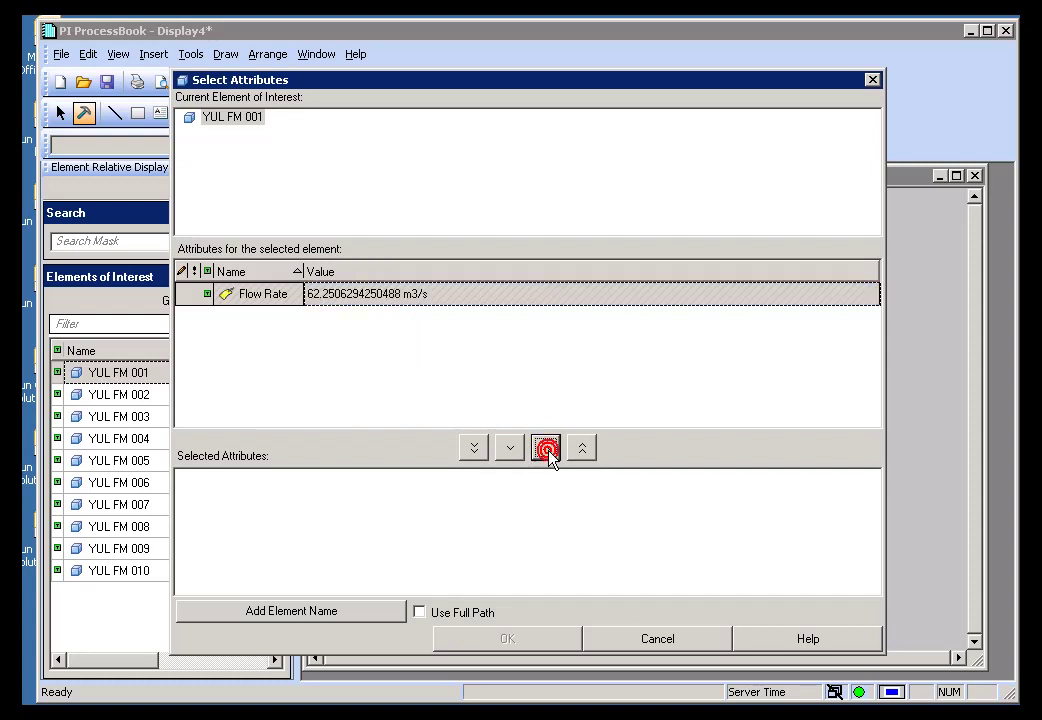
{"action": "left_click", "coordinate": [511, 450]}
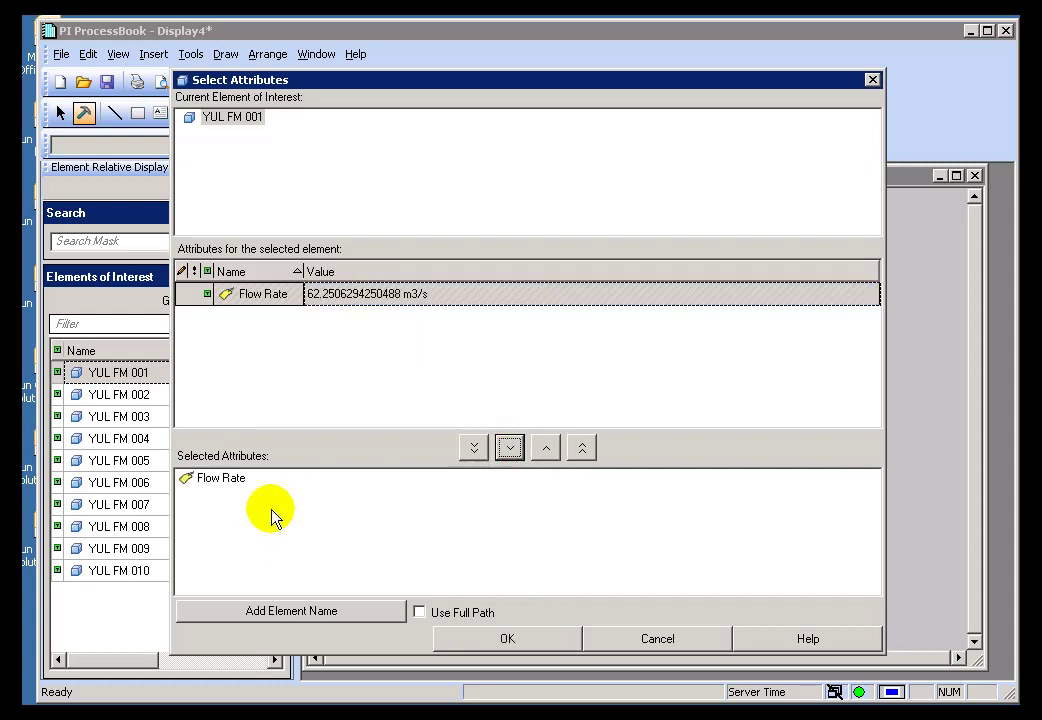
{"action": "left_click", "coordinate": [483, 641]}
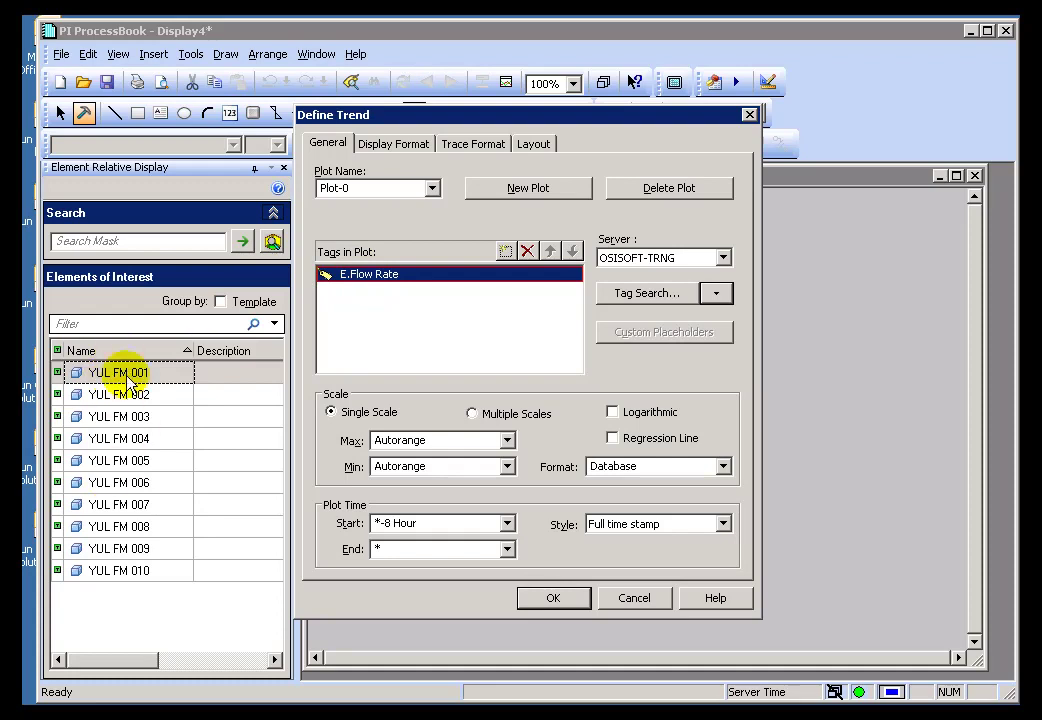
{"action": "left_click", "coordinate": [507, 523]}
Plot the trend over seven days and step through YUL FM 002–009 Flow Rate.
{"action": "left_click", "coordinate": [400, 592]}
{"action": "left_click", "coordinate": [556, 598]}
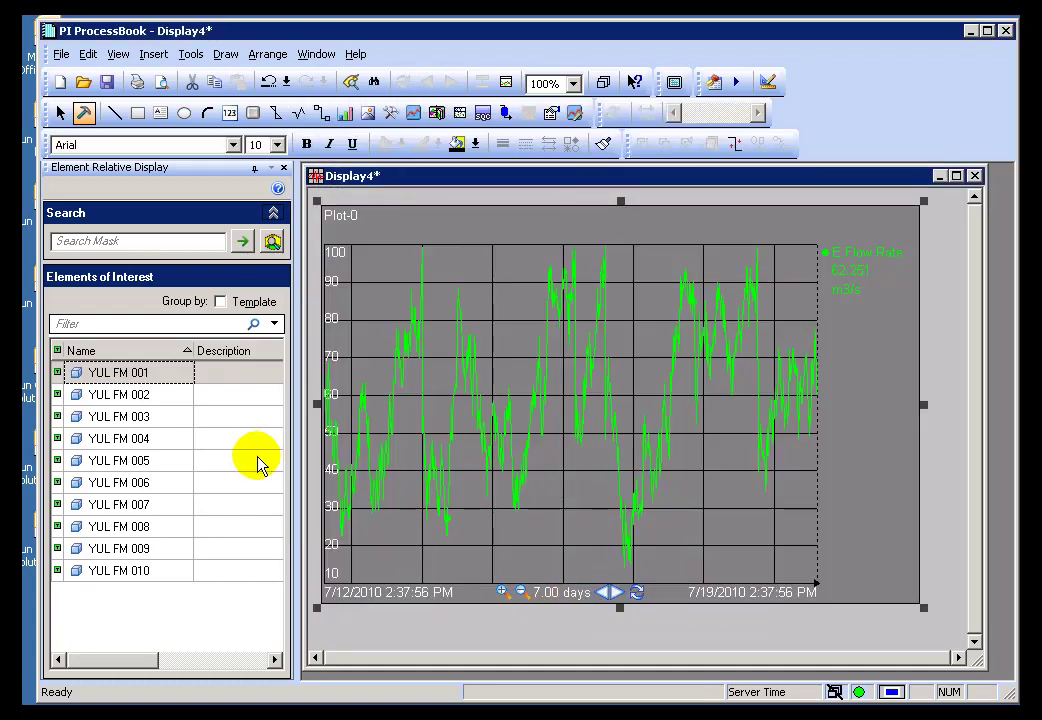
{"action": "left_click", "coordinate": [104, 396]}
{"action": "left_click", "coordinate": [106, 416]}
{"action": "left_click", "coordinate": [88, 441]}
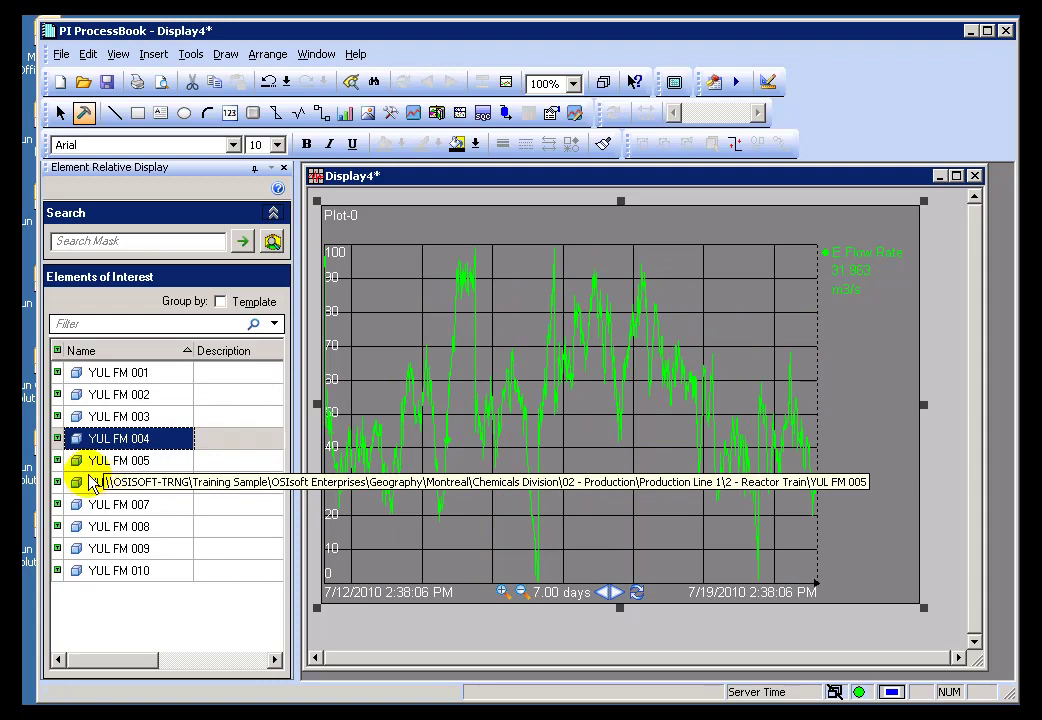
{"action": "left_click", "coordinate": [102, 484]}
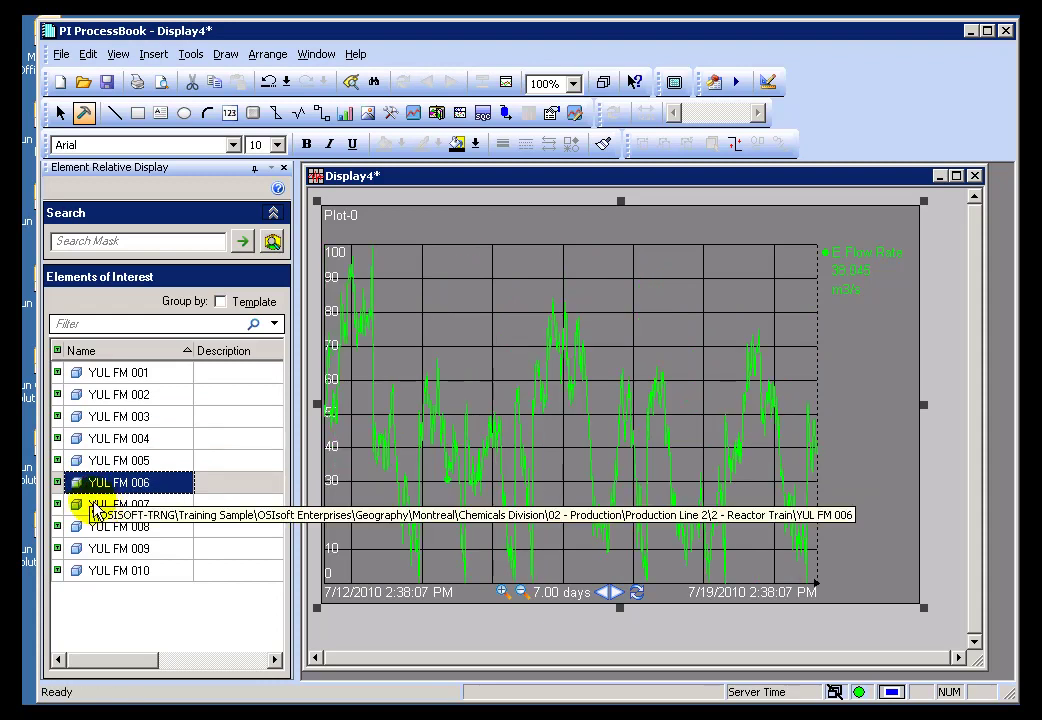
{"action": "left_click", "coordinate": [95, 507]}
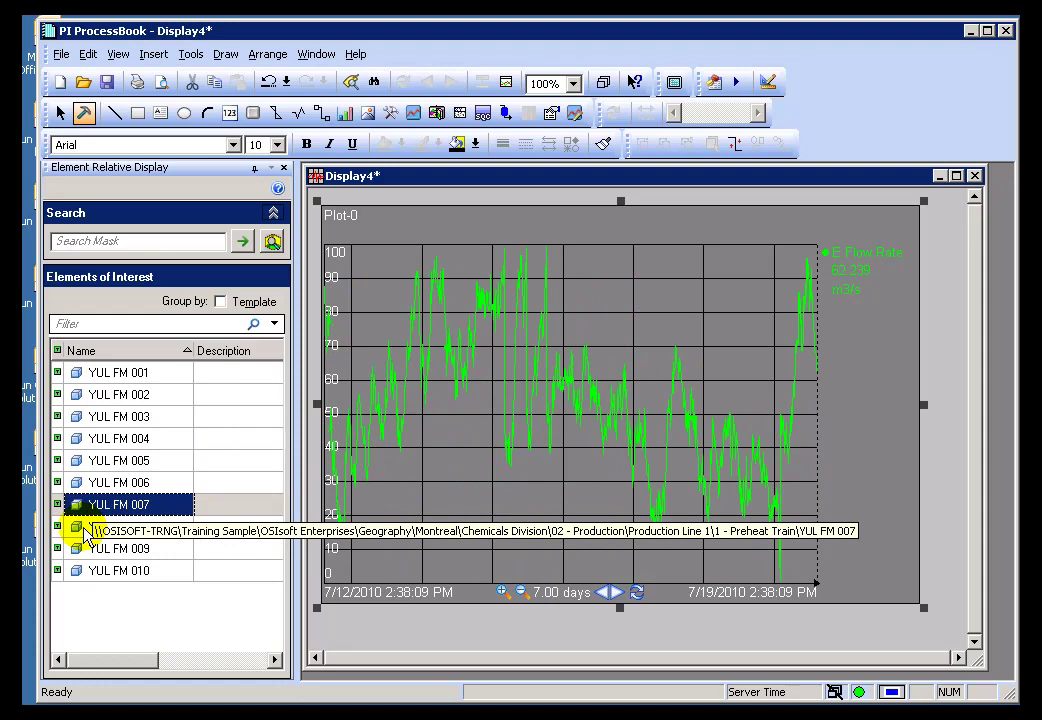
{"action": "left_click", "coordinate": [82, 528]}
{"action": "left_click", "coordinate": [98, 551]}
Refresh the trend to now, return to build mode, and view YUL FM 001–003.
{"action": "left_click", "coordinate": [435, 199]}
{"action": "left_click", "coordinate": [60, 113]}
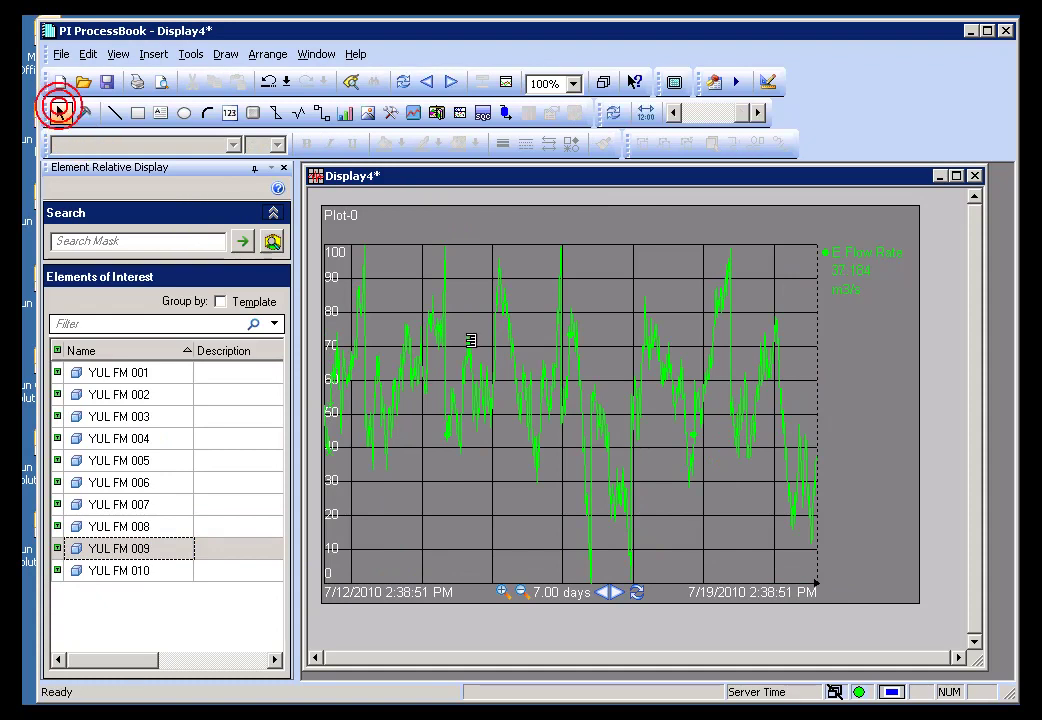
{"action": "left_click", "coordinate": [122, 373]}
{"action": "left_click", "coordinate": [122, 395]}
{"action": "left_click", "coordinate": [130, 417]}
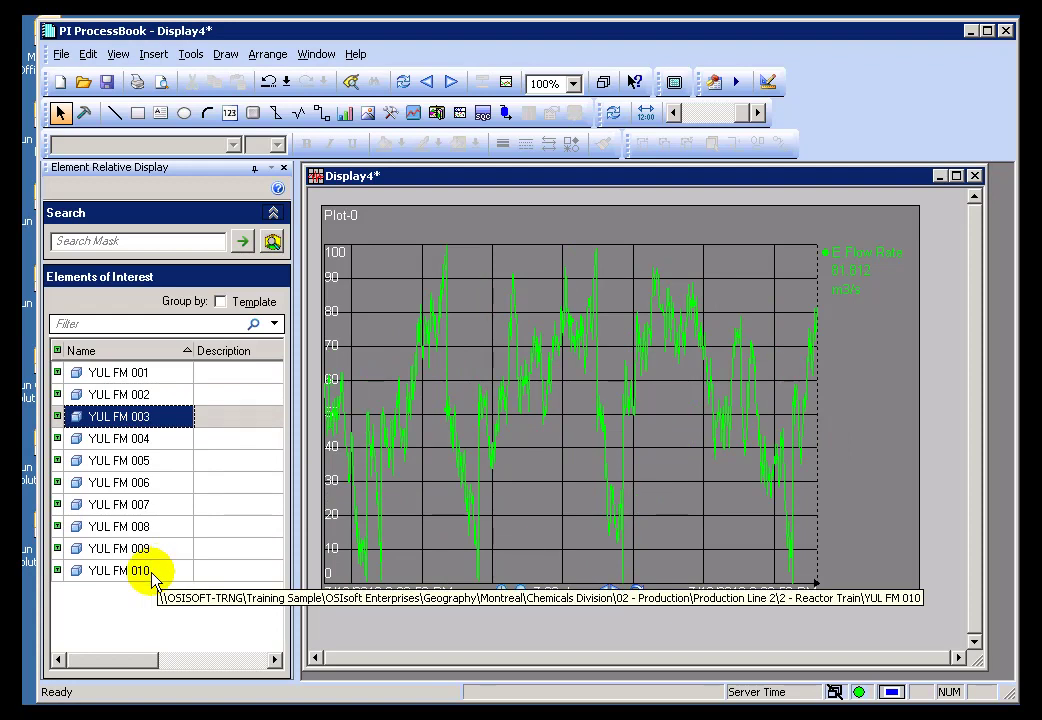
Cycle the trend through the YUL flow meters, ending on YUL FM 010 at 47.931 m3/s.
{"action": "left_click", "coordinate": [112, 376]}
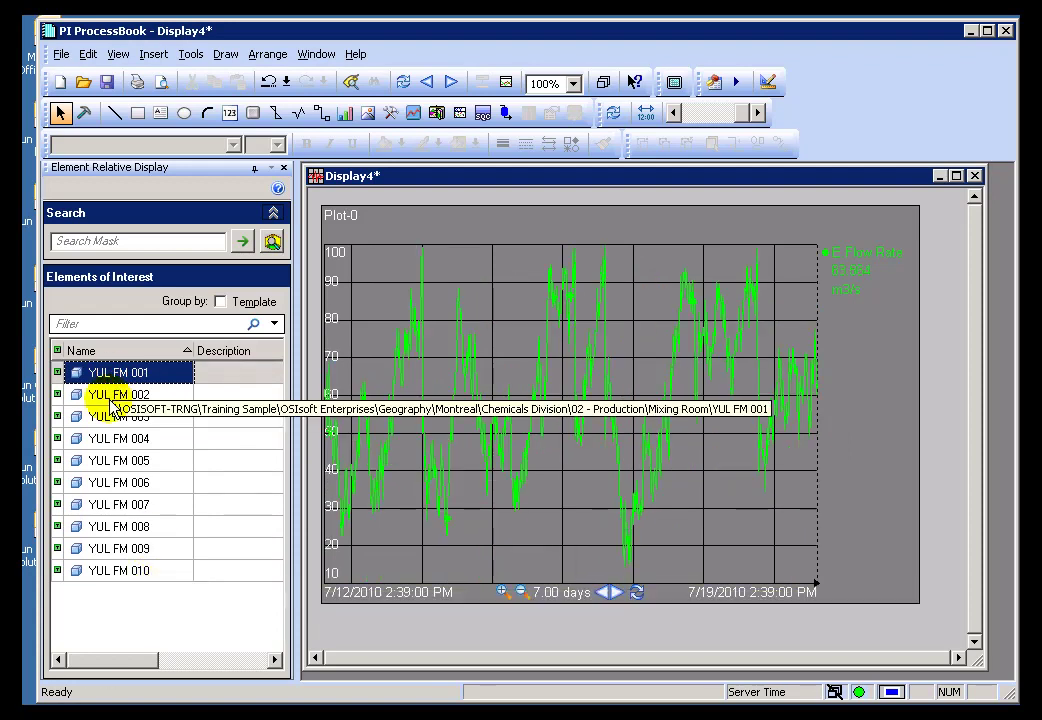
{"action": "left_click", "coordinate": [111, 398]}
{"action": "left_click", "coordinate": [113, 443]}
{"action": "left_click", "coordinate": [105, 484]}
{"action": "left_click", "coordinate": [106, 507]}
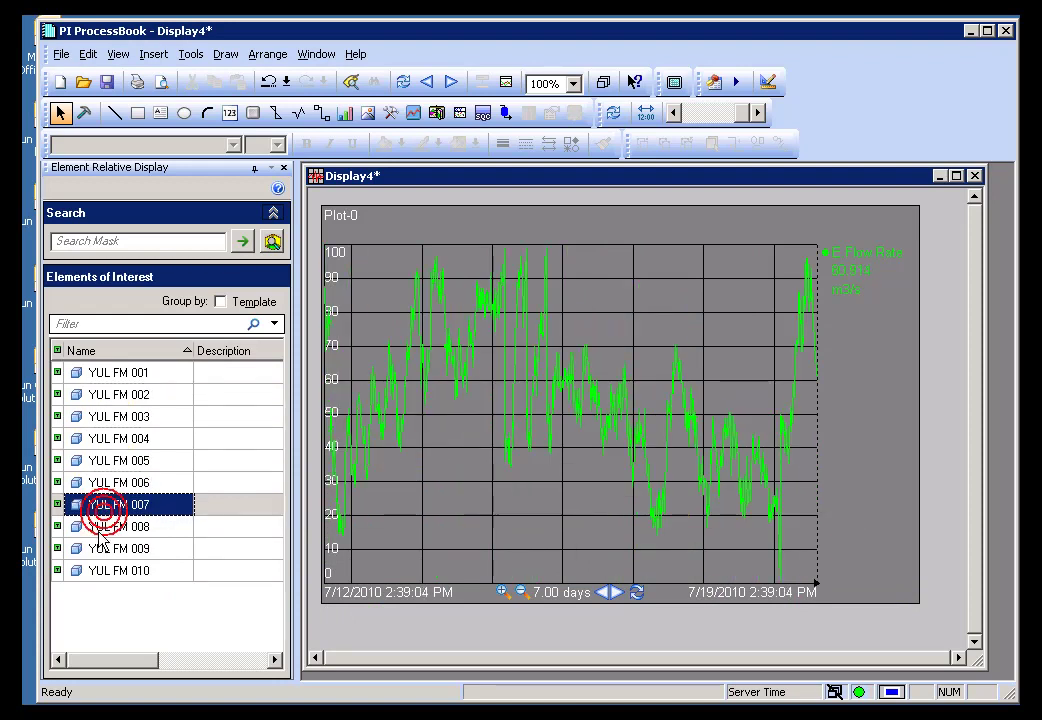
{"action": "left_click", "coordinate": [104, 527]}
{"action": "left_click", "coordinate": [110, 571]}
{"action": "left_click", "coordinate": [110, 373]}
{"action": "left_click", "coordinate": [107, 438]}
{"action": "left_click", "coordinate": [104, 482]}
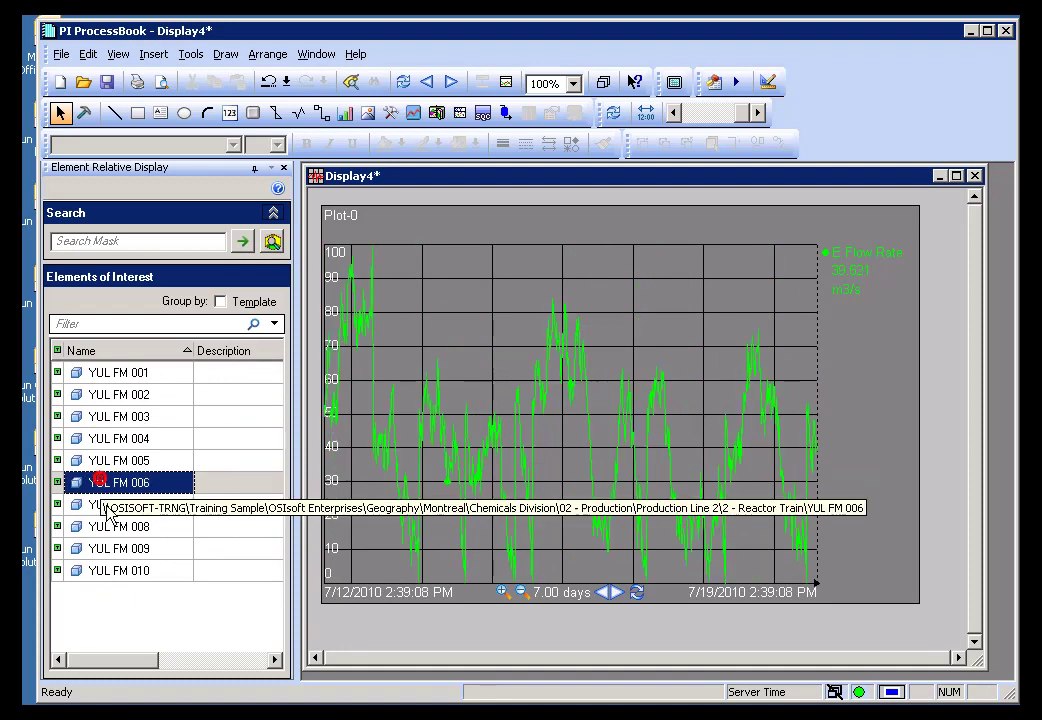
{"action": "left_click", "coordinate": [117, 420]}
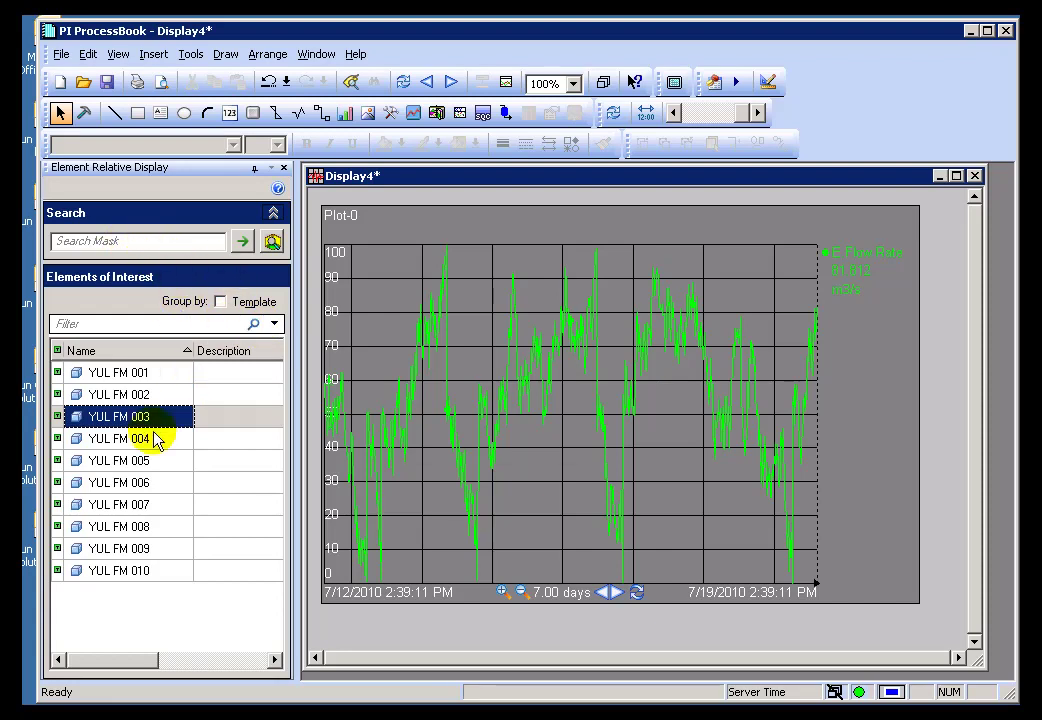
{"action": "left_click", "coordinate": [124, 565]}
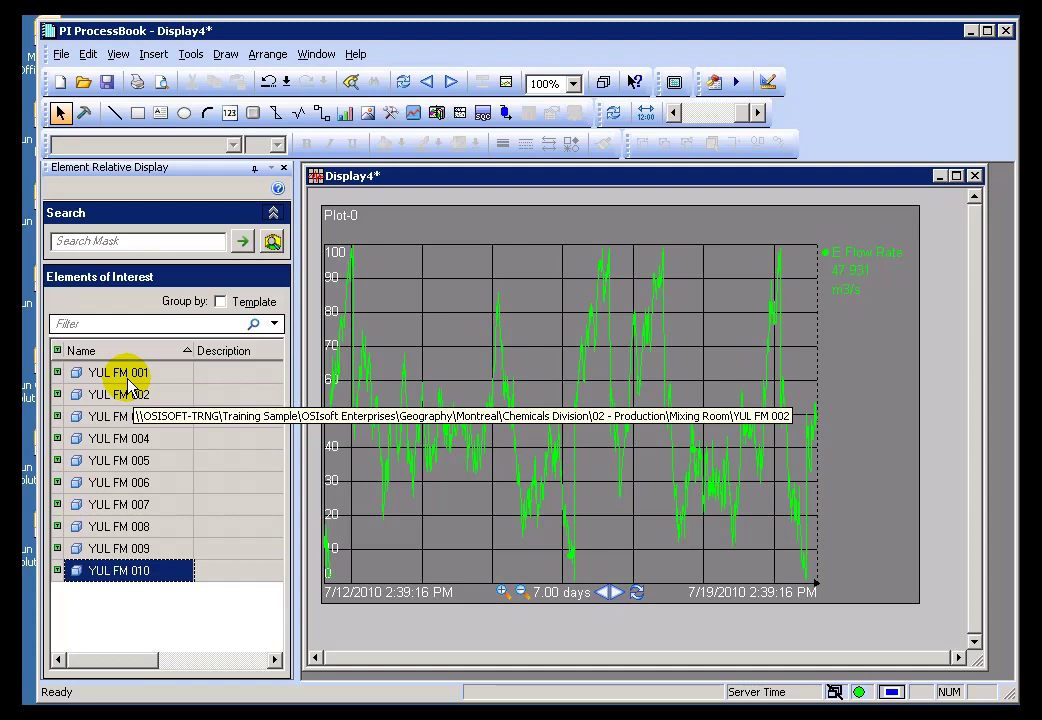
Remove the elements of interest and enter 'flow*' as the new search mask.
{"action": "right_click", "coordinate": [124, 375]}
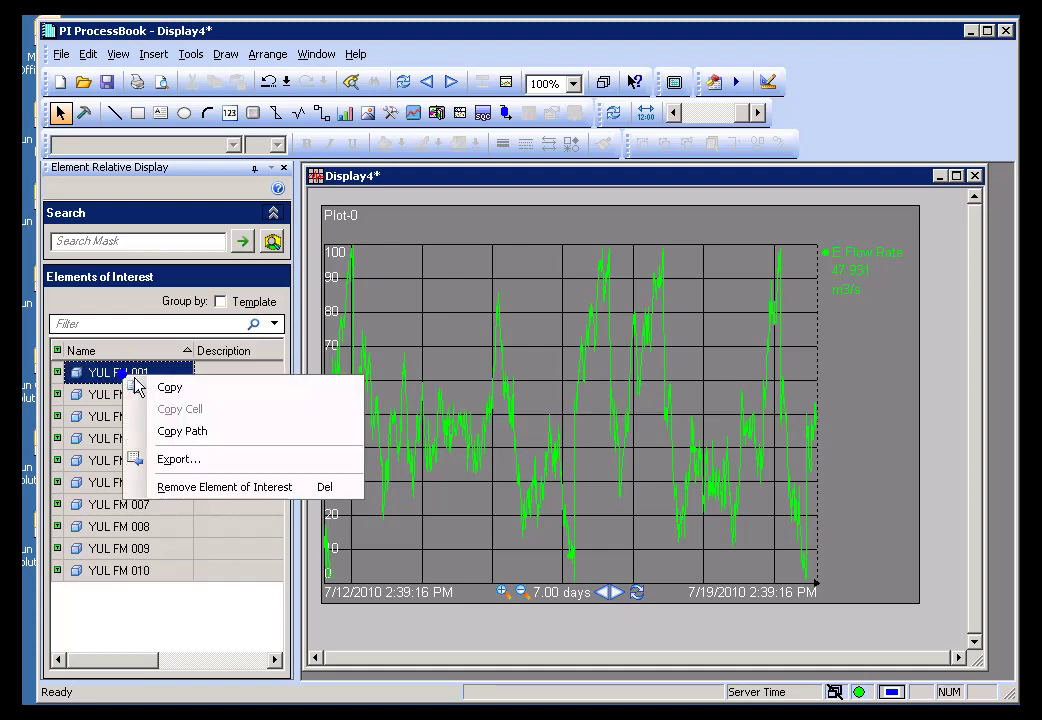
{"action": "left_click", "coordinate": [198, 487]}
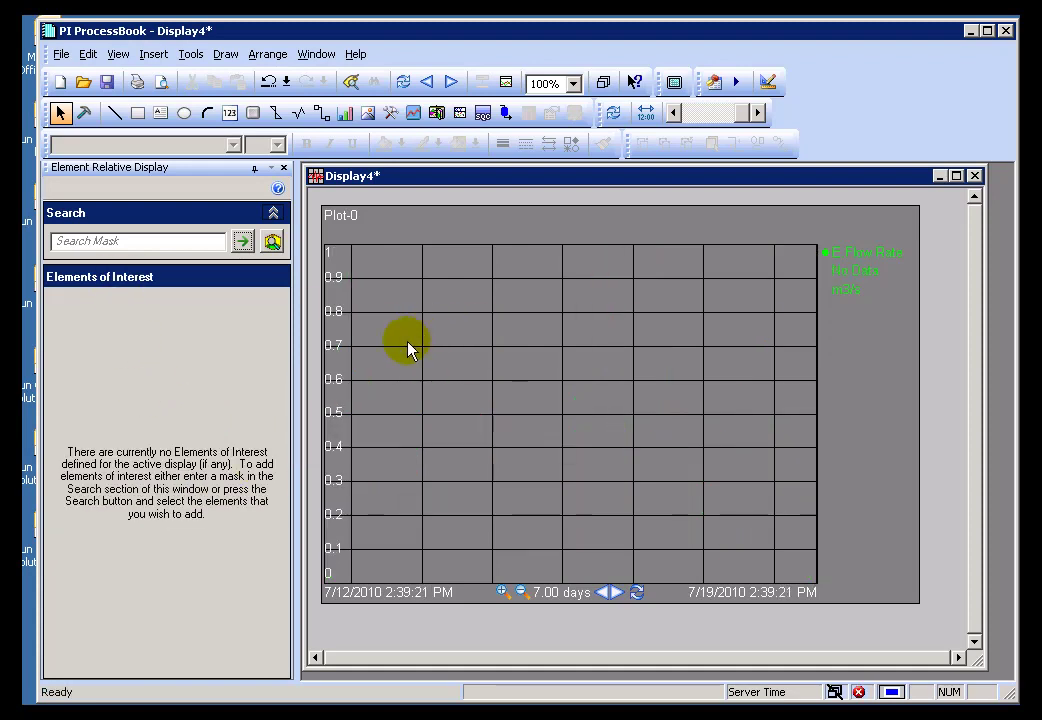
{"action": "left_click", "coordinate": [126, 241]}
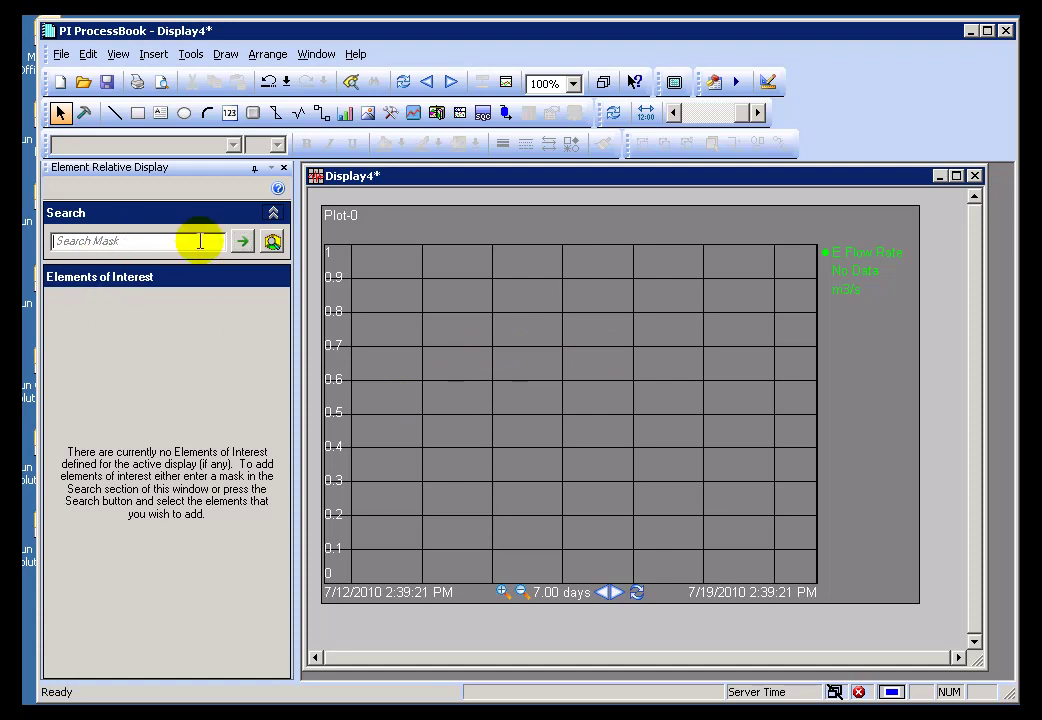
{"action": "type", "text": "flow*"}
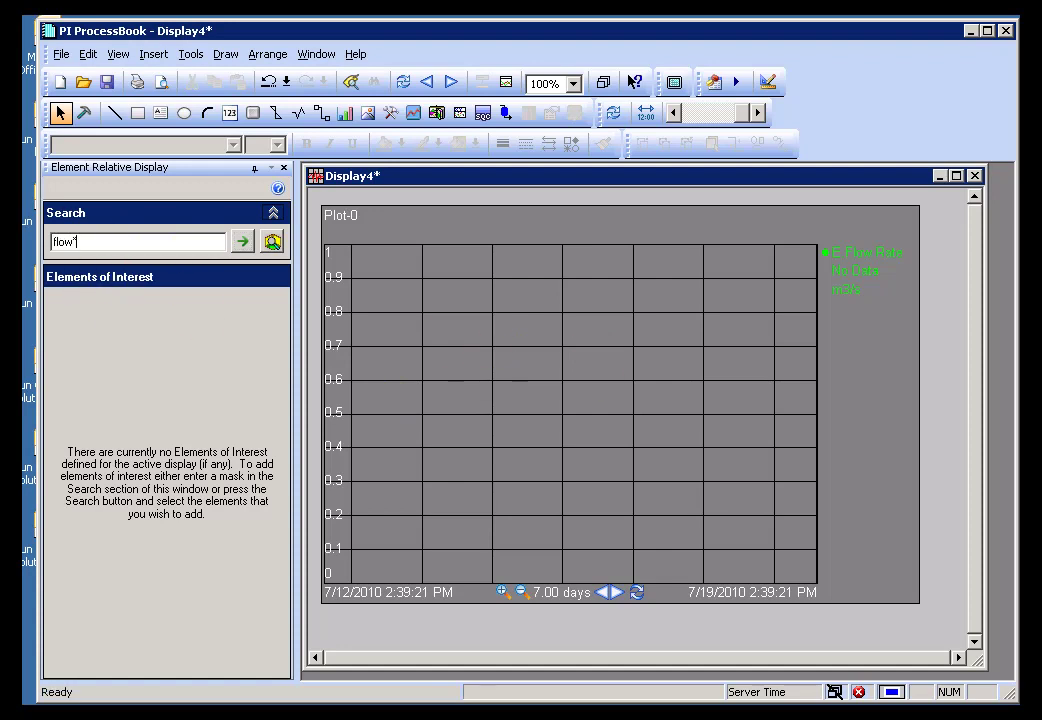
Run the flow* search, expand the three Flow Meters groups and trend YUL FM 001–003.
{"action": "left_click", "coordinate": [242, 241]}
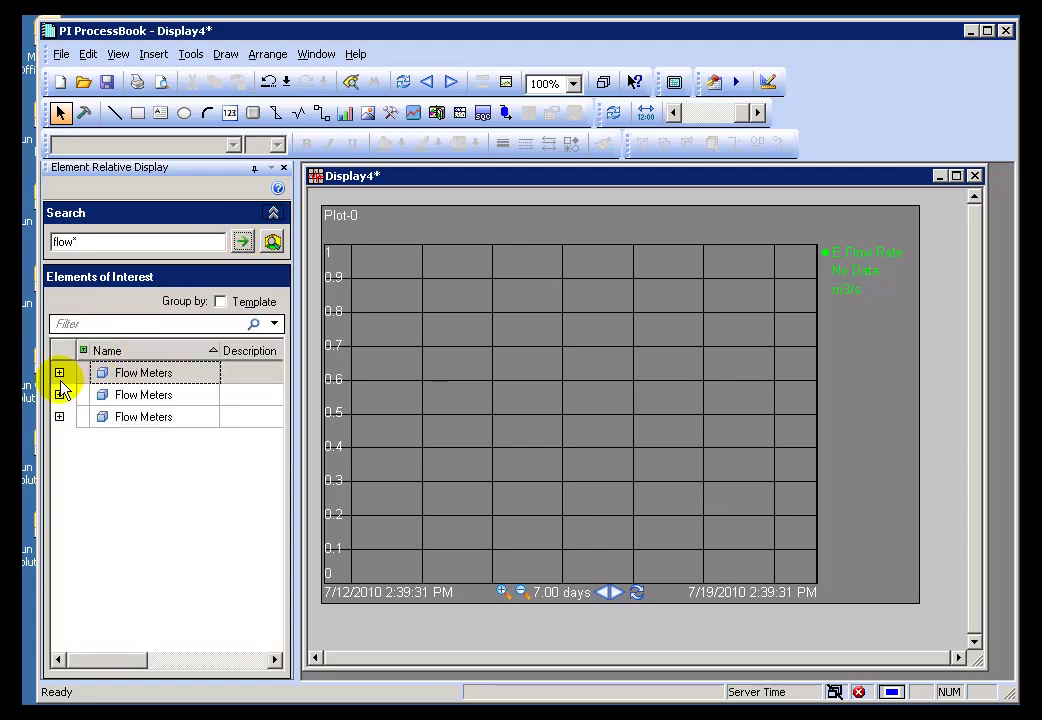
{"action": "left_click", "coordinate": [59, 416]}
{"action": "left_click", "coordinate": [59, 394]}
{"action": "left_click", "coordinate": [59, 372]}
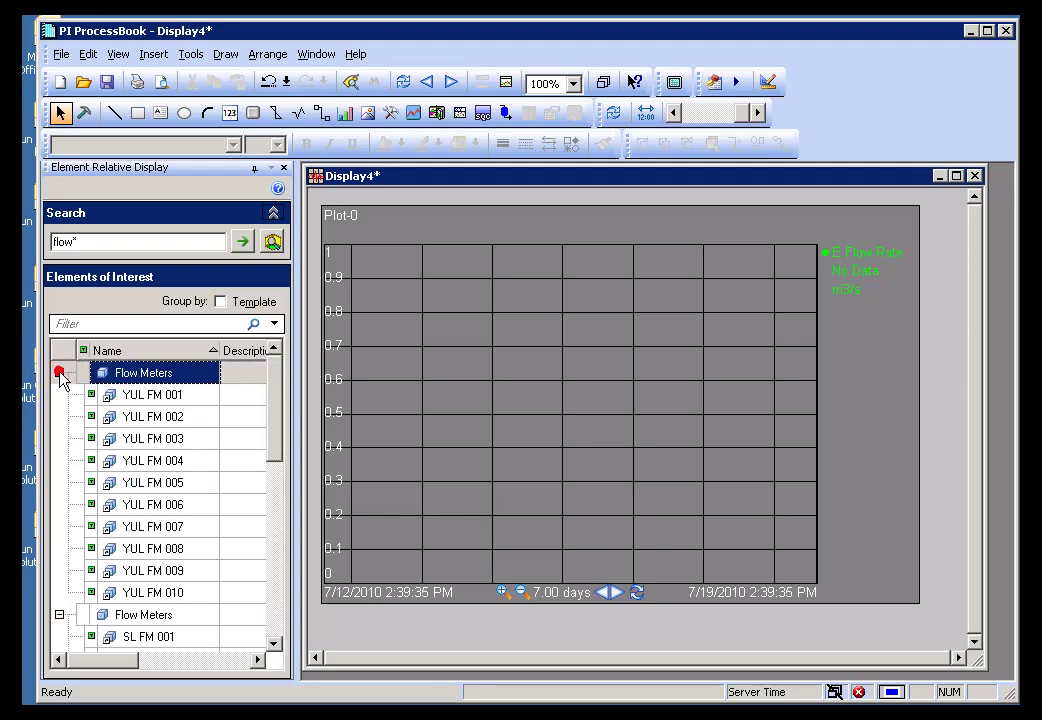
{"action": "left_click", "coordinate": [158, 396]}
{"action": "left_click", "coordinate": [155, 418]}
{"action": "left_click", "coordinate": [157, 440]}
{"action": "mouse_move", "coordinate": [279, 414]}
{"action": "left_mouse_down"}
{"action": "mouse_move", "coordinate": [277, 480]}
{"action": "mouse_move", "coordinate": [277, 428]}
{"action": "mouse_move", "coordinate": [262, 402]}
{"action": "left_mouse_up"}
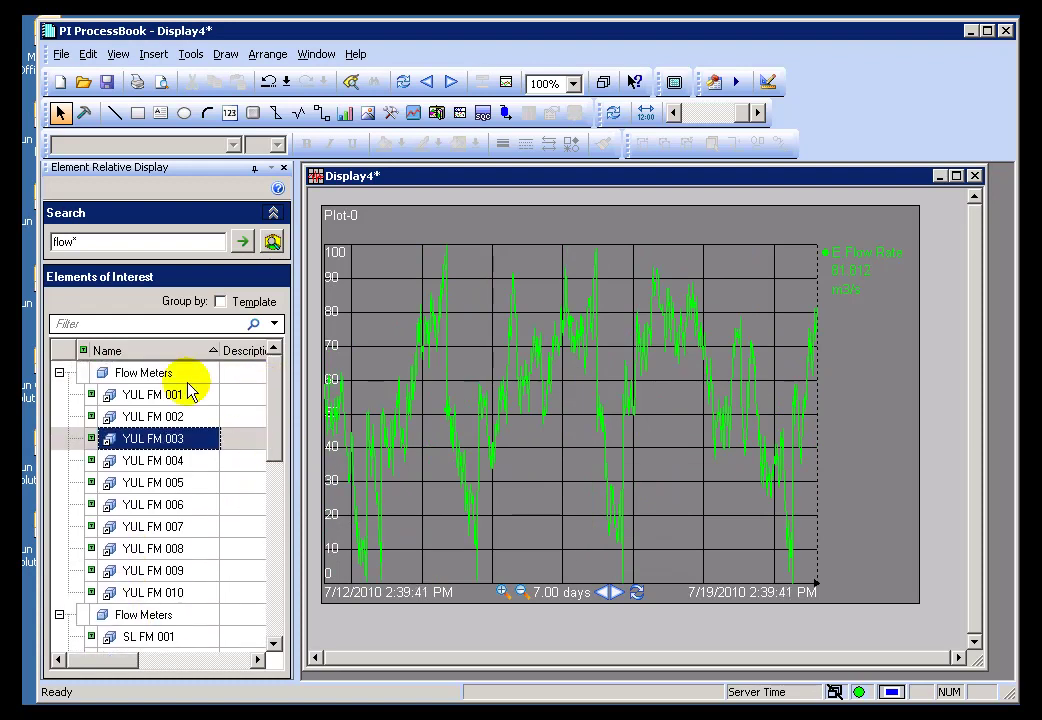
Select the YUL Flow Meters group and step the trend through YUL FM 001–003 again.
{"action": "left_click", "coordinate": [127, 376]}
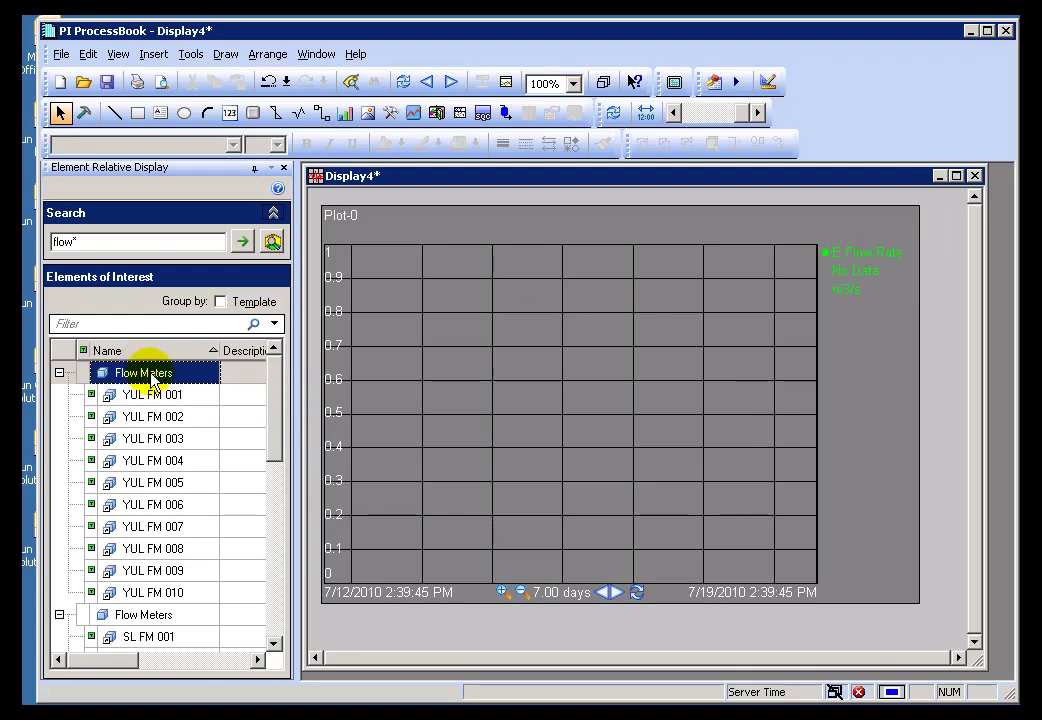
{"action": "left_click", "coordinate": [145, 395]}
{"action": "left_click", "coordinate": [138, 417]}
{"action": "left_click", "coordinate": [130, 437]}
{"action": "left_click", "coordinate": [128, 372]}
{"action": "left_click_drag", "start_coordinate": [272, 390], "coordinate": [273, 448]}
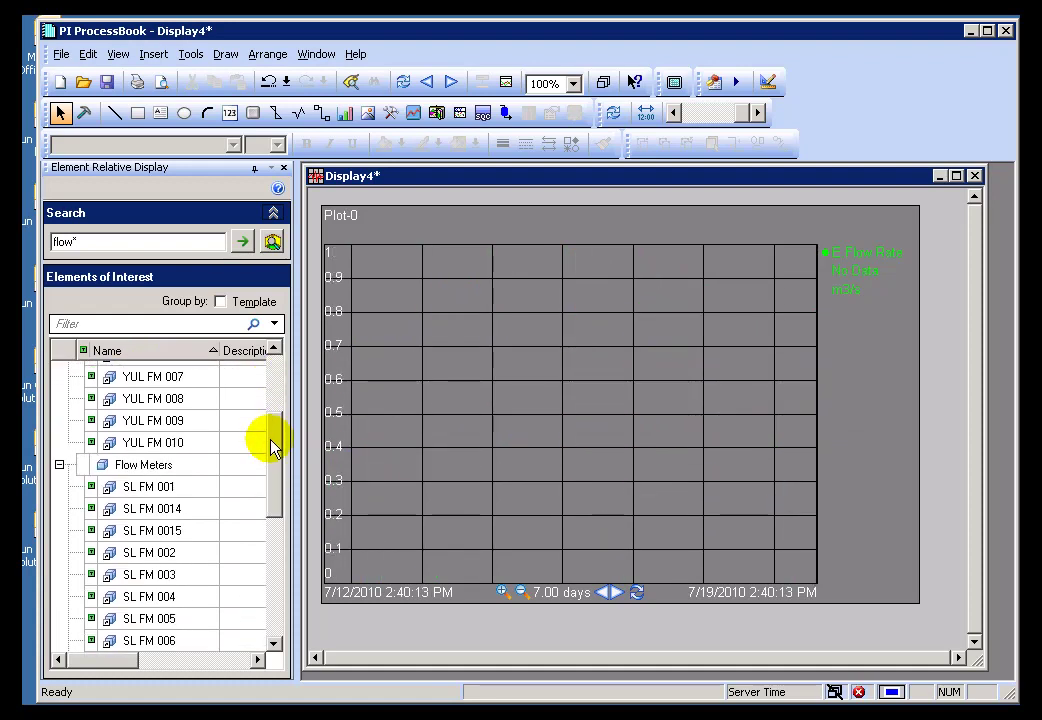
Select the SL Flow Meters group and trend SL FM 001, SL FM 0014 and SL FM 0015.
{"action": "left_click", "coordinate": [104, 465]}
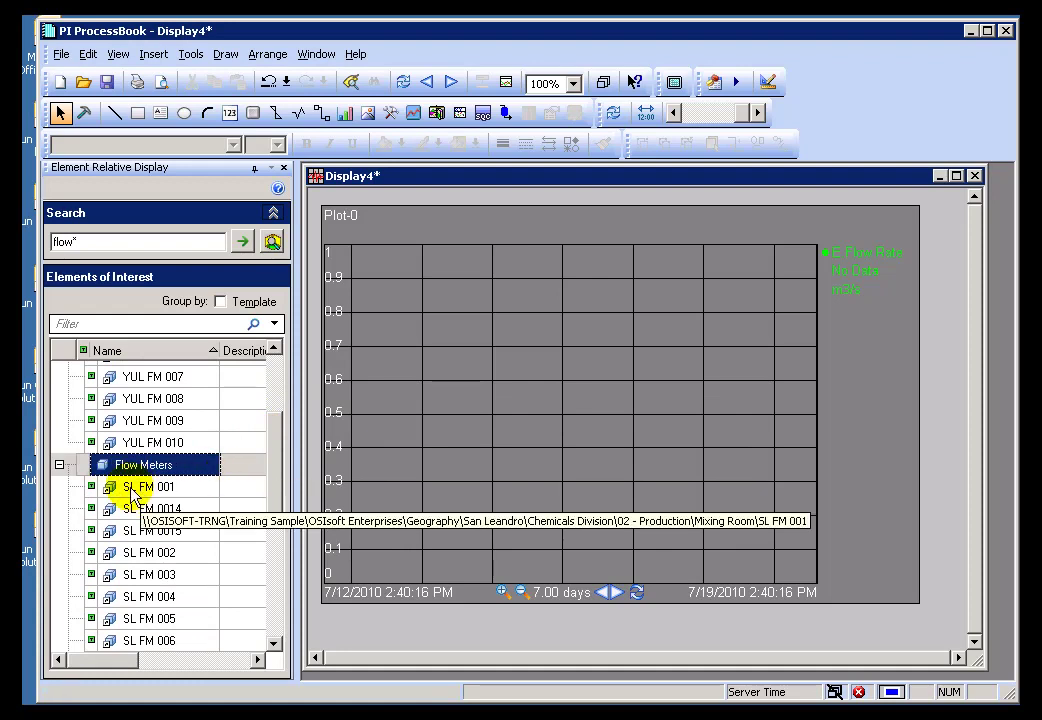
{"action": "left_click", "coordinate": [133, 490]}
{"action": "left_click", "coordinate": [130, 509]}
{"action": "left_click", "coordinate": [112, 530]}
{"action": "scroll", "coordinate": [276, 490], "scroll_direction": "down", "scroll_amount": 1}
{"action": "left_click_drag", "start_coordinate": [276, 490], "coordinate": [265, 574]}
Trend HOU FM 001–003, then select the HOU and top Flow Meters groups.
{"action": "left_click", "coordinate": [130, 553]}
{"action": "left_click", "coordinate": [115, 574]}
{"action": "left_click", "coordinate": [120, 595]}
{"action": "left_click", "coordinate": [160, 531]}
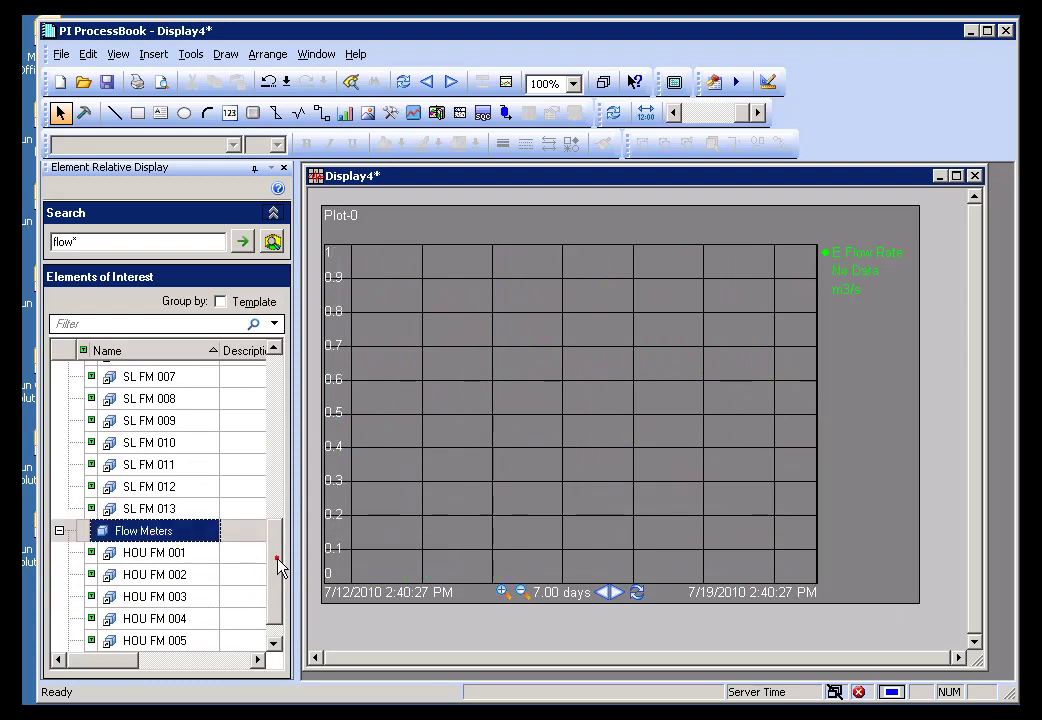
{"action": "mouse_move", "coordinate": [277, 560]}
{"action": "left_mouse_down"}
{"action": "mouse_move", "coordinate": [279, 390]}
{"action": "mouse_move", "coordinate": [272, 399]}
{"action": "left_mouse_up"}
{"action": "left_click", "coordinate": [143, 460]}
{"action": "left_click", "coordinate": [146, 376]}
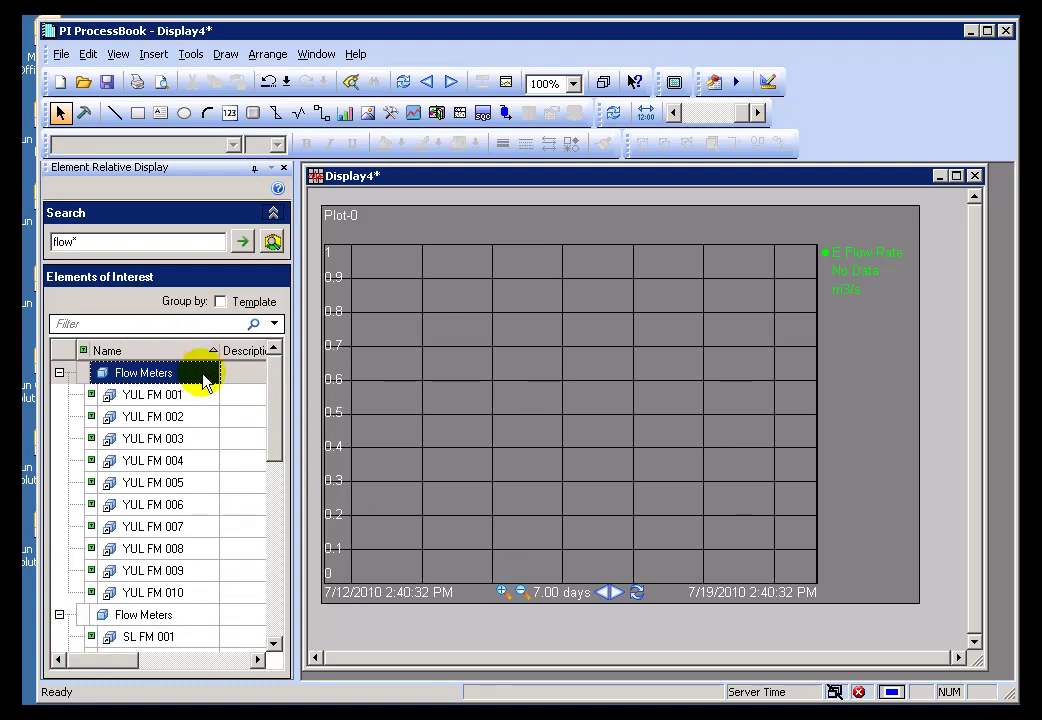
{"action": "left_click_drag", "start_coordinate": [270, 372], "coordinate": [275, 610]}
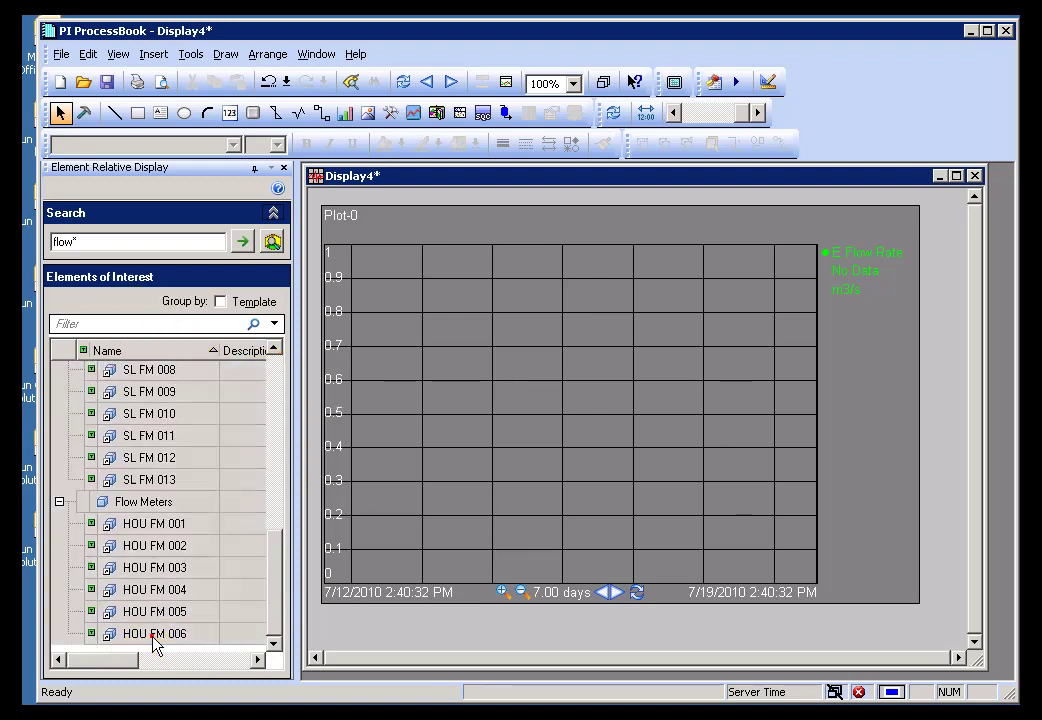
Remove the flow elements of interest and replace the search mask to find Geography.
{"action": "right_click", "coordinate": [165, 591]}
{"action": "left_click", "coordinate": [244, 699]}
{"action": "double_click", "coordinate": [87, 240]}
{"action": "key", "text": "BackSpace"}
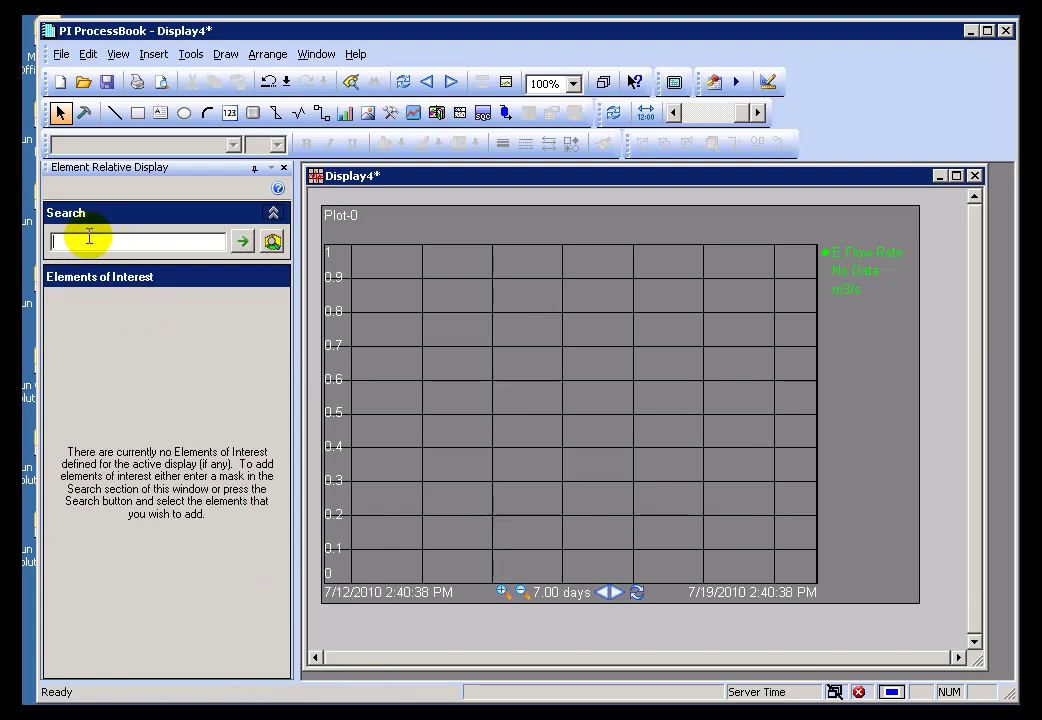
{"action": "type", "text": "gra"}
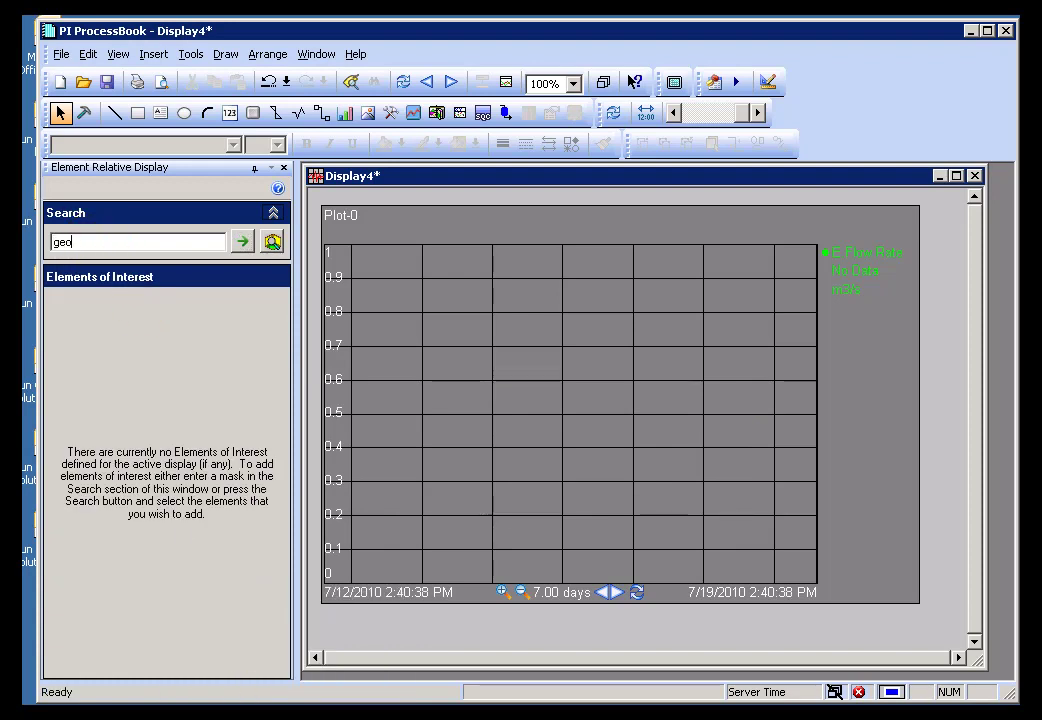
{"action": "type", "text": "phy"}
{"action": "left_click", "coordinate": [242, 241]}
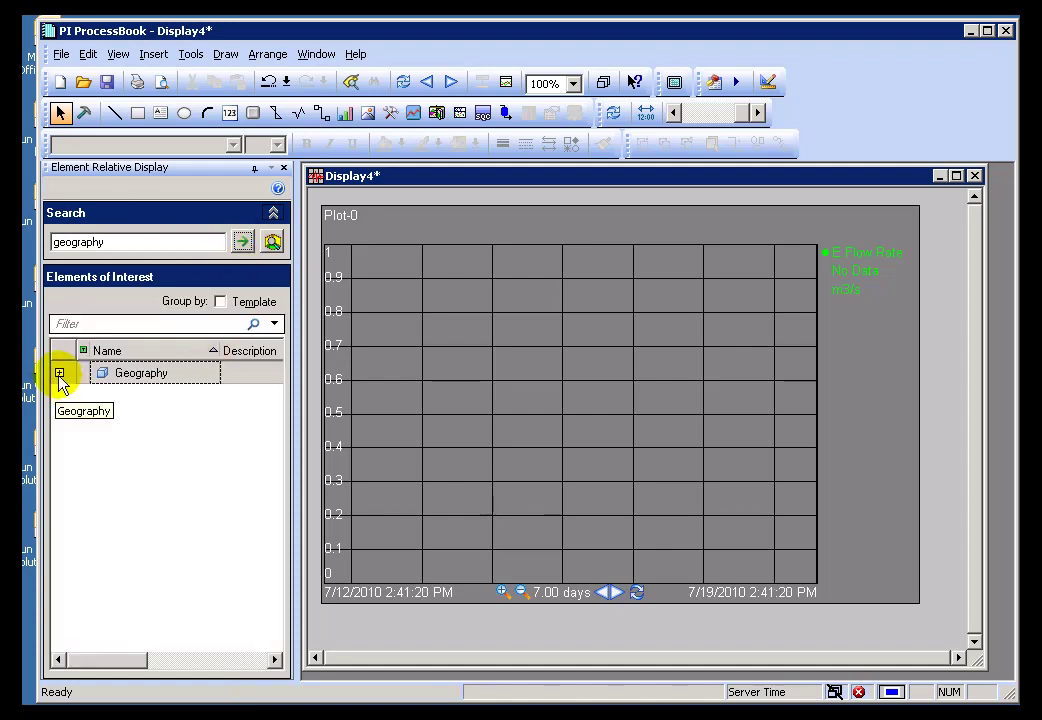
Expand Geography > Houston > Chemicals Division > 00 - Equipment > Flow Meters and trend the first meters.
{"action": "left_click", "coordinate": [59, 373]}
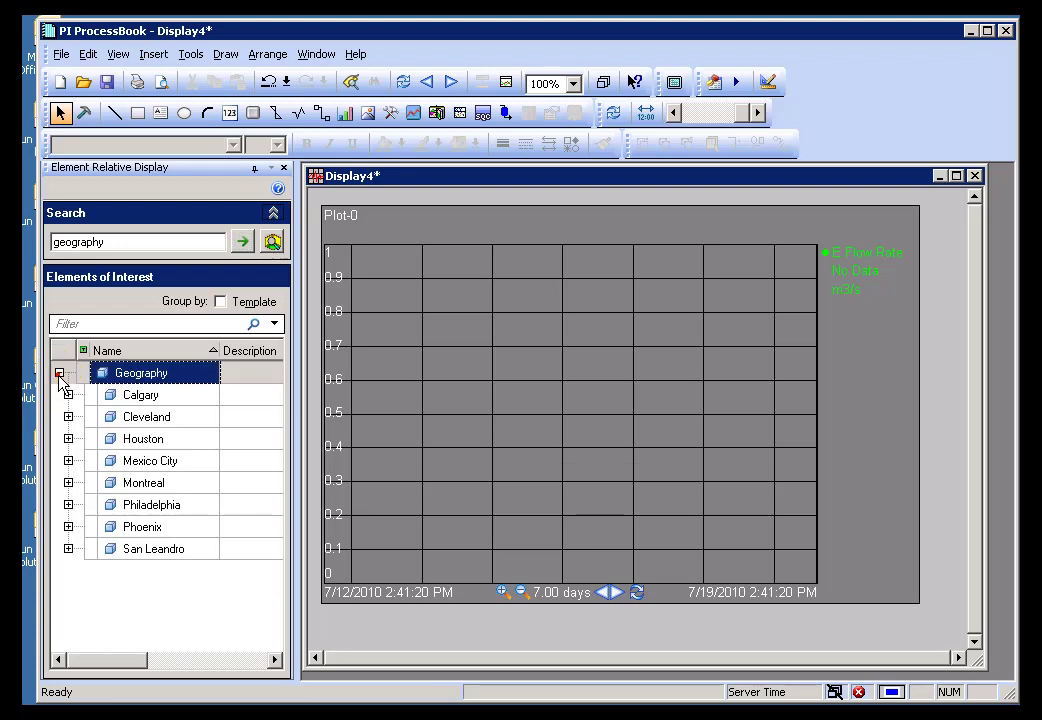
{"action": "left_click", "coordinate": [68, 439]}
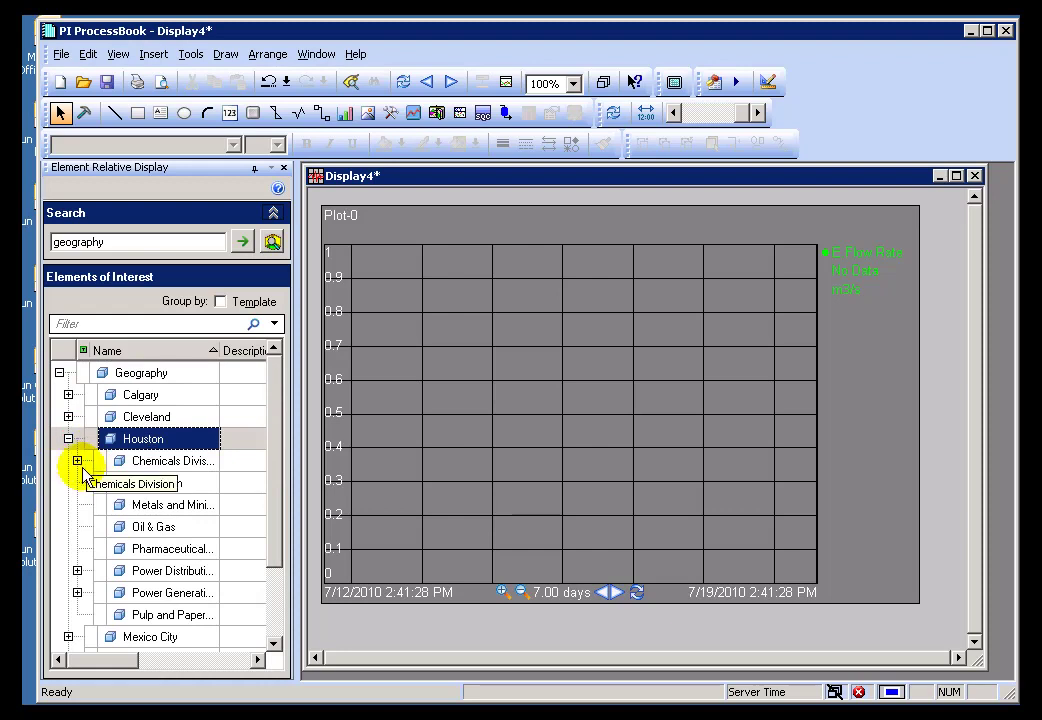
{"action": "left_click", "coordinate": [77, 461]}
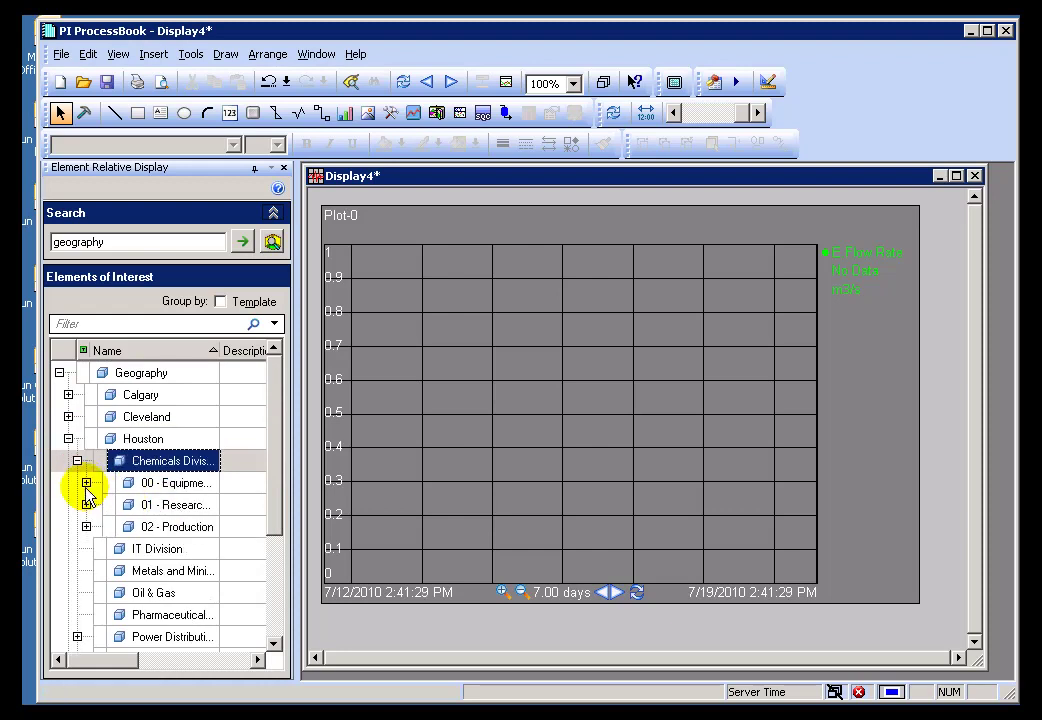
{"action": "left_click", "coordinate": [86, 483]}
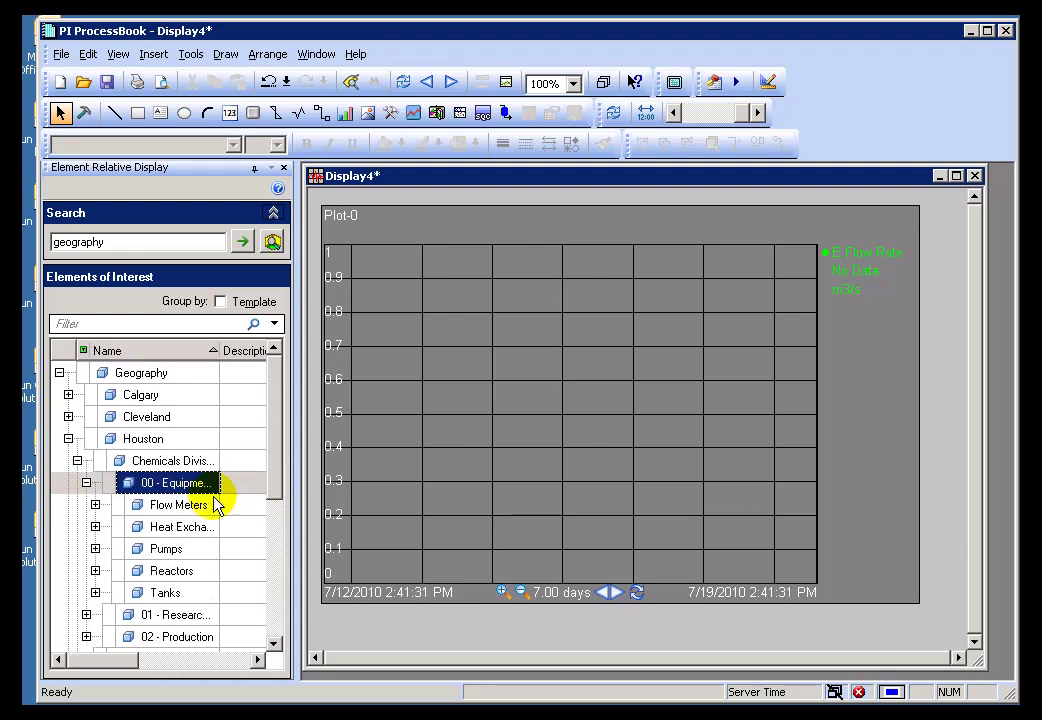
{"action": "left_click", "coordinate": [95, 505]}
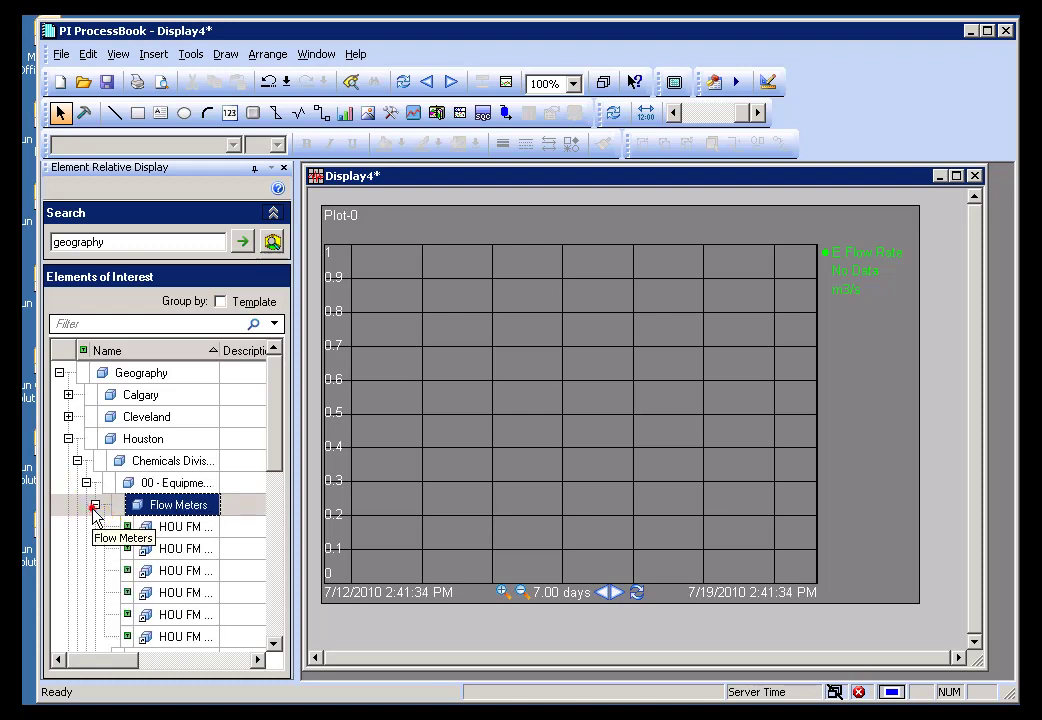
{"action": "left_click", "coordinate": [174, 528]}
{"action": "left_click", "coordinate": [180, 549]}
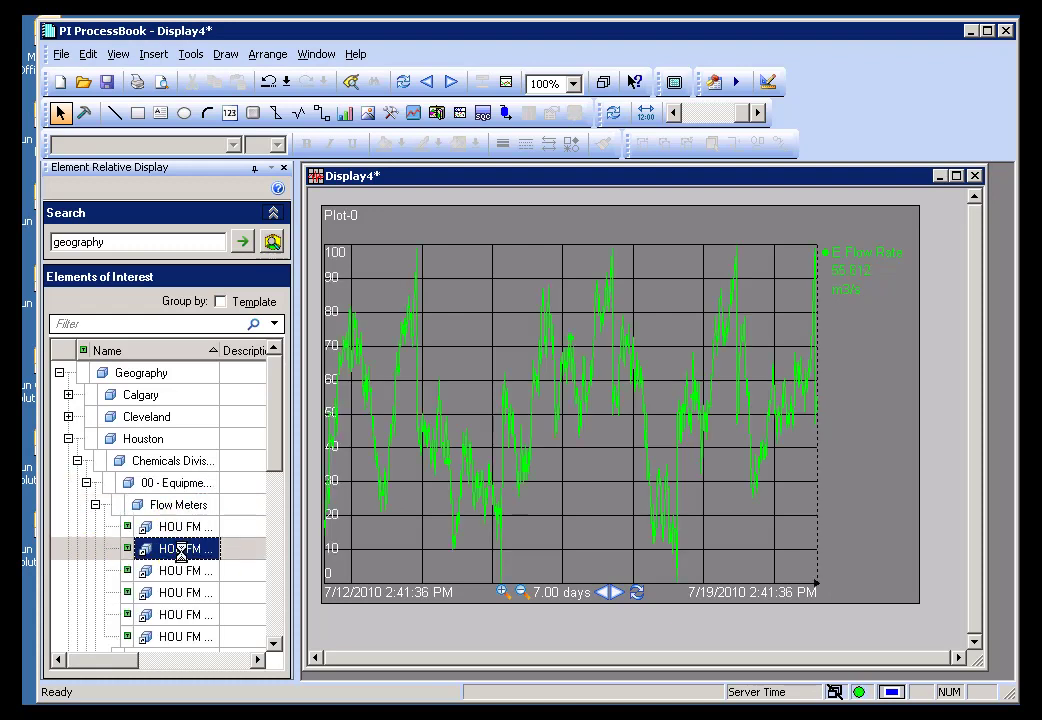
Reselect the Houston groups, trend HOU FM 002, and collapse the Flow Meters group.
{"action": "left_click", "coordinate": [140, 505]}
{"action": "left_click", "coordinate": [155, 484]}
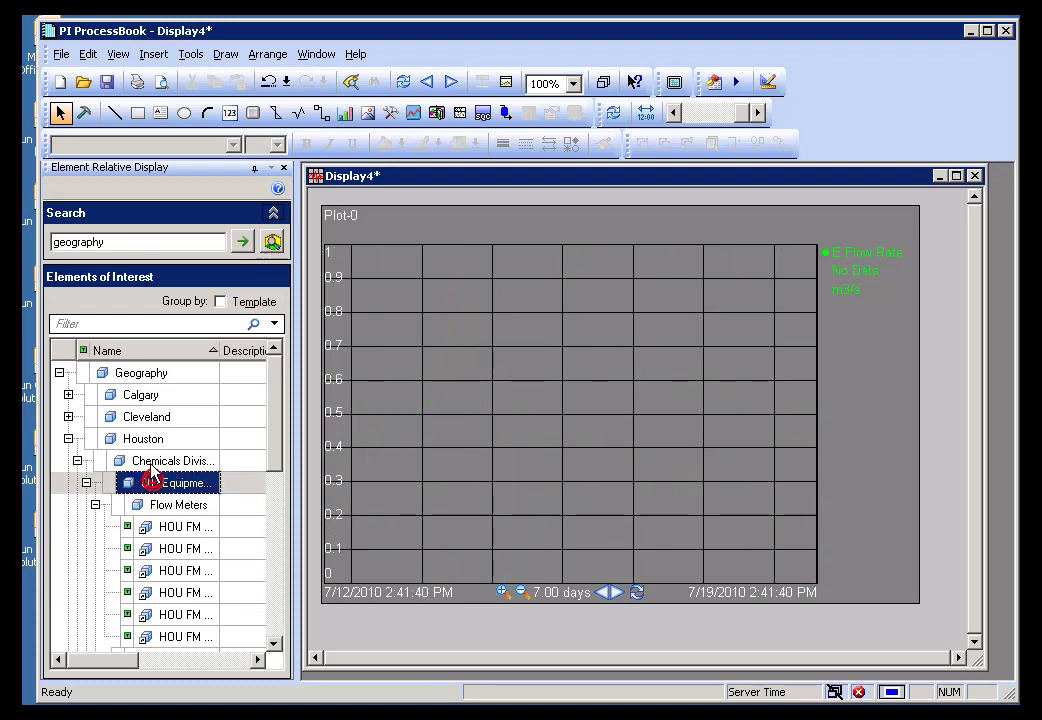
{"action": "left_click", "coordinate": [165, 527]}
{"action": "left_click", "coordinate": [183, 550]}
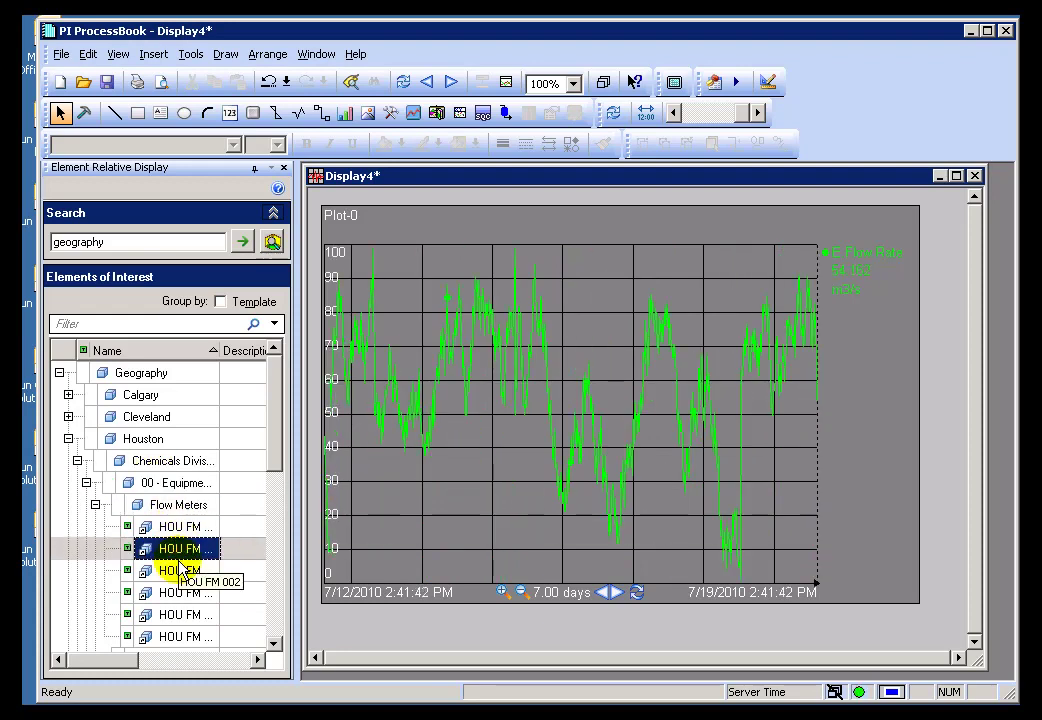
{"action": "left_click", "coordinate": [95, 505]}
Collapse the Houston branch and expand San Leandro > Chemicals Division > 00 - Equipment > Flow Meters.
{"action": "left_click", "coordinate": [86, 483]}
{"action": "left_click", "coordinate": [77, 461]}
{"action": "left_click", "coordinate": [68, 440]}
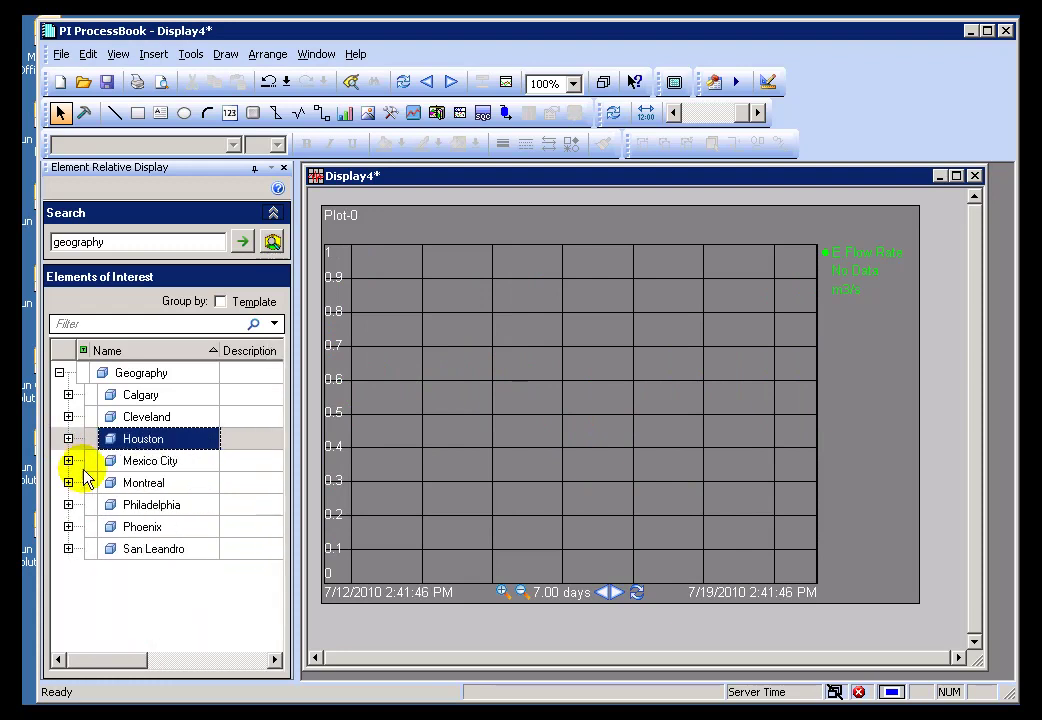
{"action": "left_click", "coordinate": [68, 548]}
{"action": "left_click", "coordinate": [77, 571]}
{"action": "left_click", "coordinate": [86, 593]}
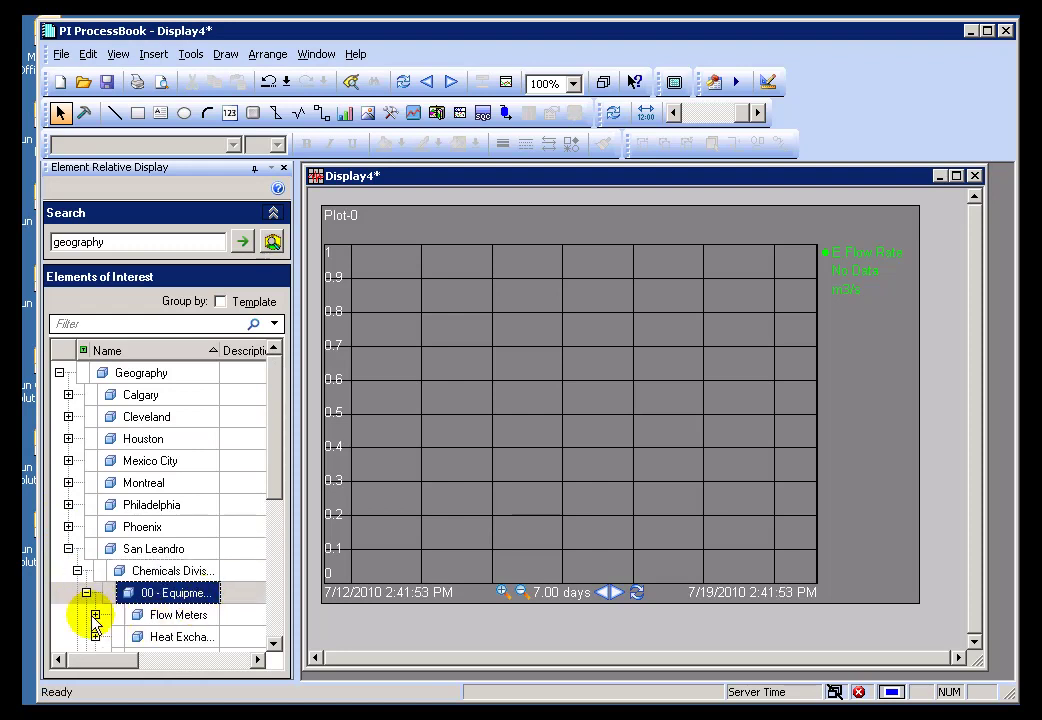
{"action": "left_click", "coordinate": [95, 614]}
Step the trend through San Leandro flow meters up to SL FM 007, then select Geography.
{"action": "left_click_drag", "start_coordinate": [276, 421], "coordinate": [285, 490]}
{"action": "scroll", "coordinate": [233, 472], "scroll_direction": "down", "scroll_amount": 1}
{"action": "left_click", "coordinate": [187, 429]}
{"action": "left_click", "coordinate": [187, 451]}
{"action": "left_click", "coordinate": [187, 495]}
{"action": "left_click", "coordinate": [187, 539]}
{"action": "mouse_move", "coordinate": [272, 493]}
{"action": "left_mouse_down"}
{"action": "mouse_move", "coordinate": [285, 447]}
{"action": "mouse_move", "coordinate": [279, 395]}
{"action": "mouse_move", "coordinate": [288, 477]}
{"action": "mouse_move", "coordinate": [295, 419]}
{"action": "left_mouse_up"}
{"action": "left_click", "coordinate": [170, 589]}
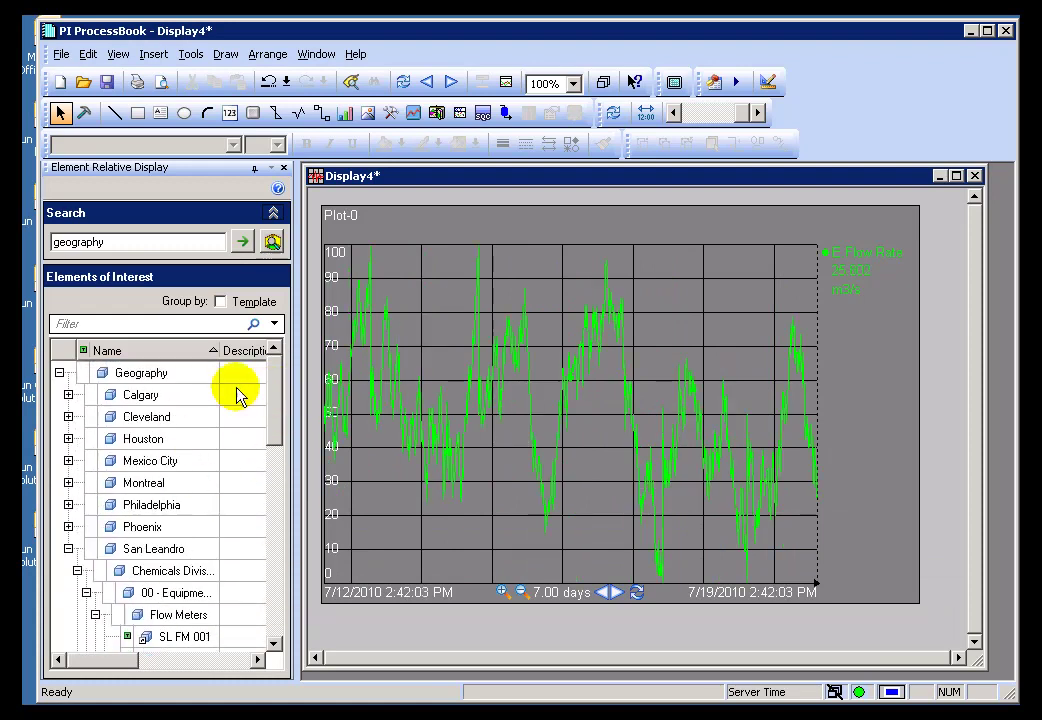
{"action": "left_click", "coordinate": [122, 374]}
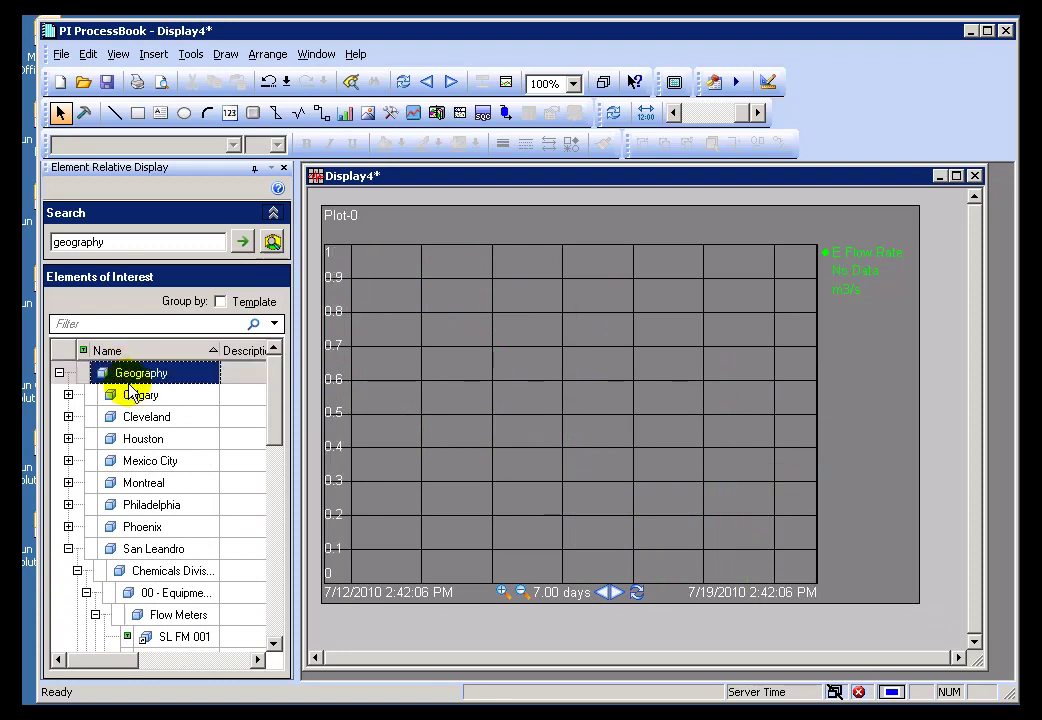
{"action": "left_click_drag", "start_coordinate": [273, 395], "coordinate": [278, 462]}
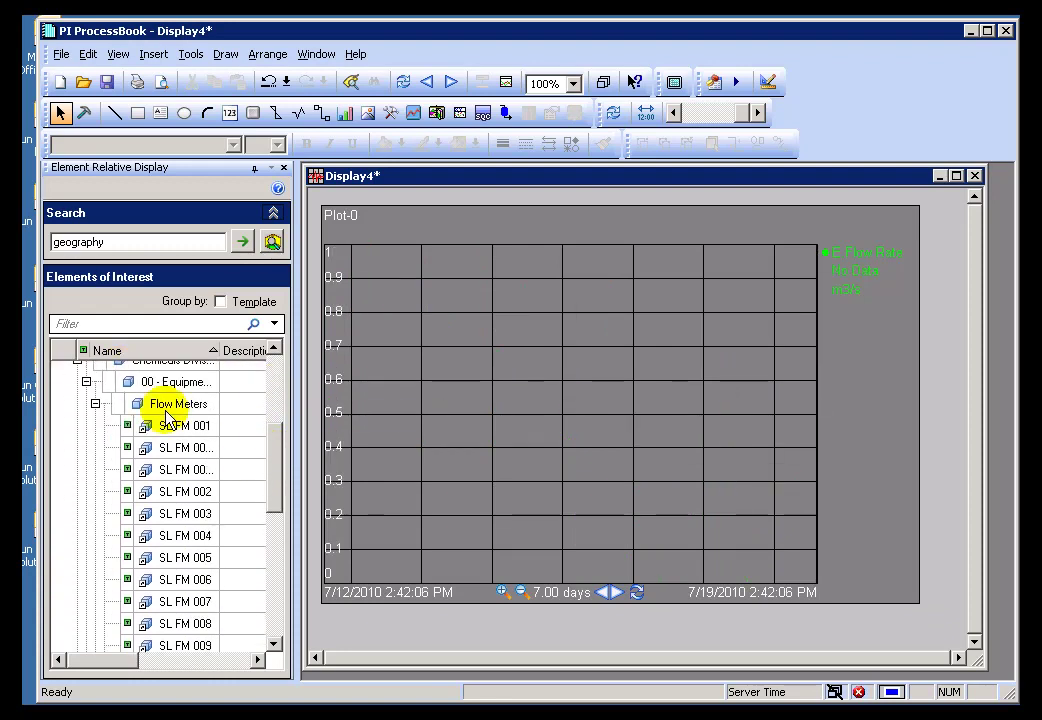
Trend SL FM 001, select SL Tank 001 and switch to Build mode.
{"action": "left_click", "coordinate": [175, 426]}
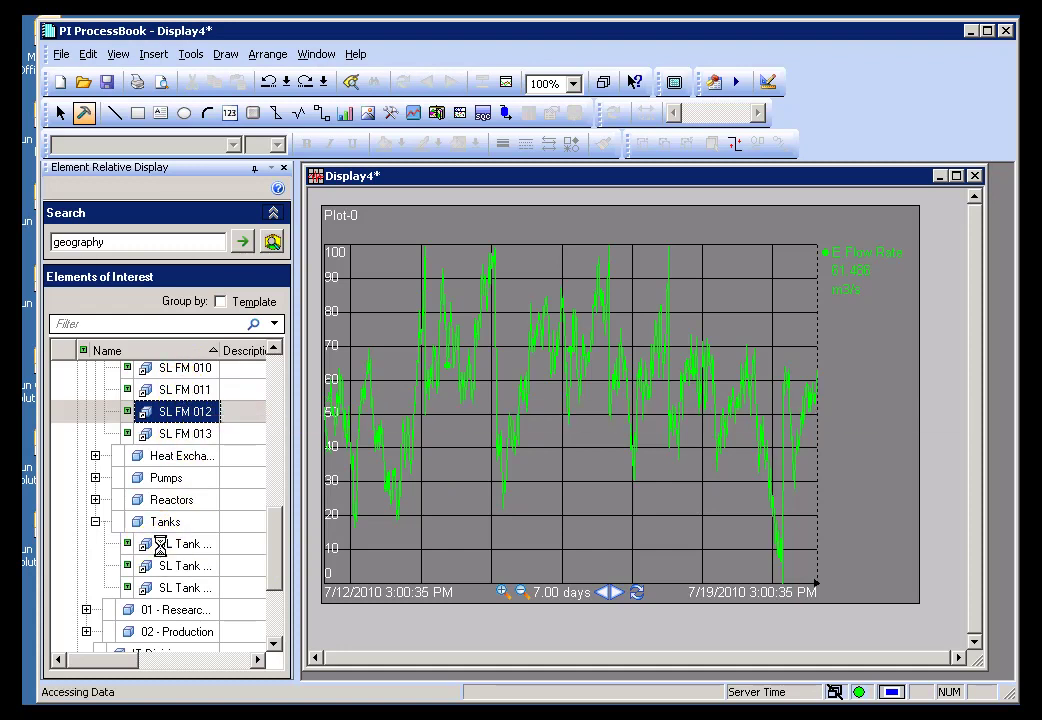
{"action": "left_click", "coordinate": [165, 544]}
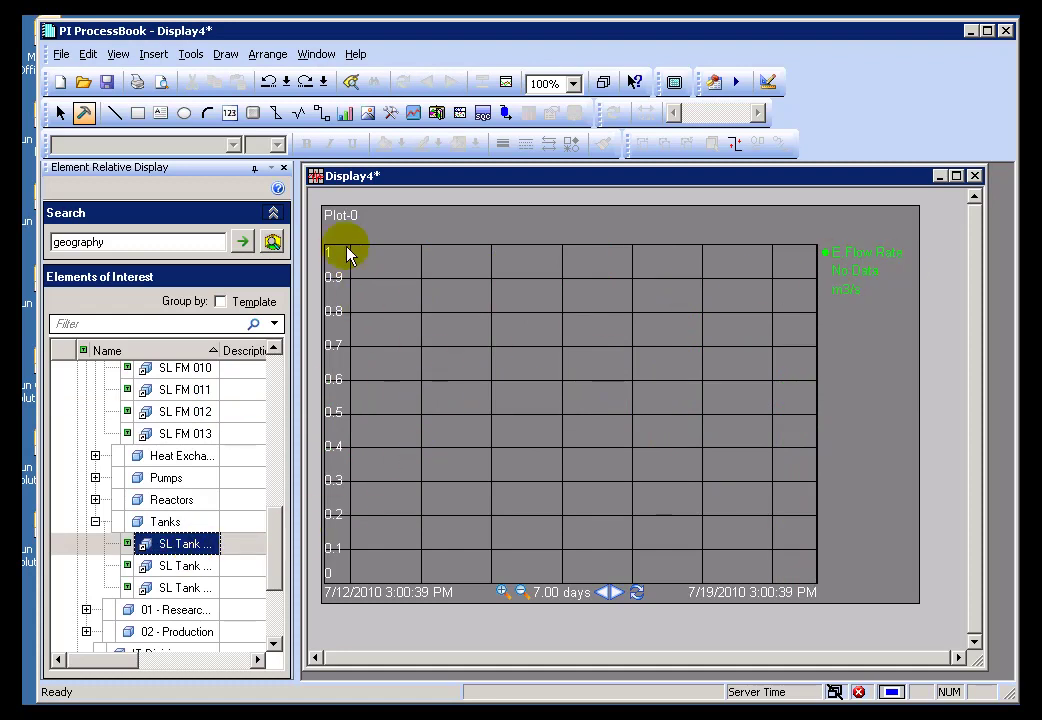
{"action": "left_click", "coordinate": [84, 112]}
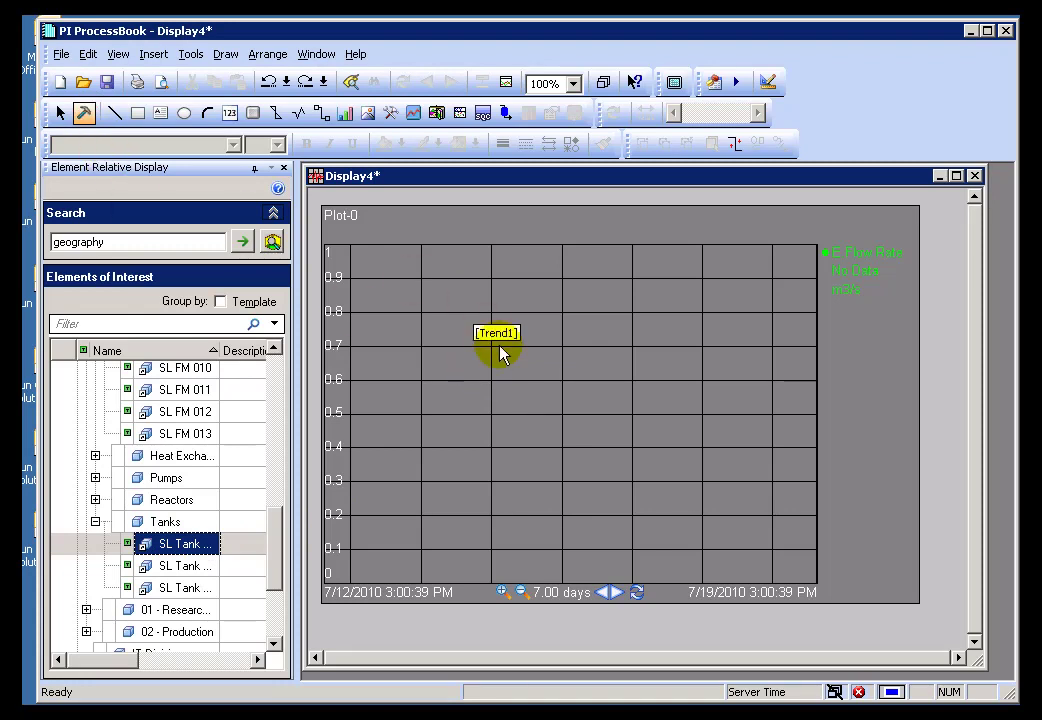
Remove E.Flow Rate from the trend definition and switch the tag source to Element Relative.
{"action": "double_click", "coordinate": [500, 350]}
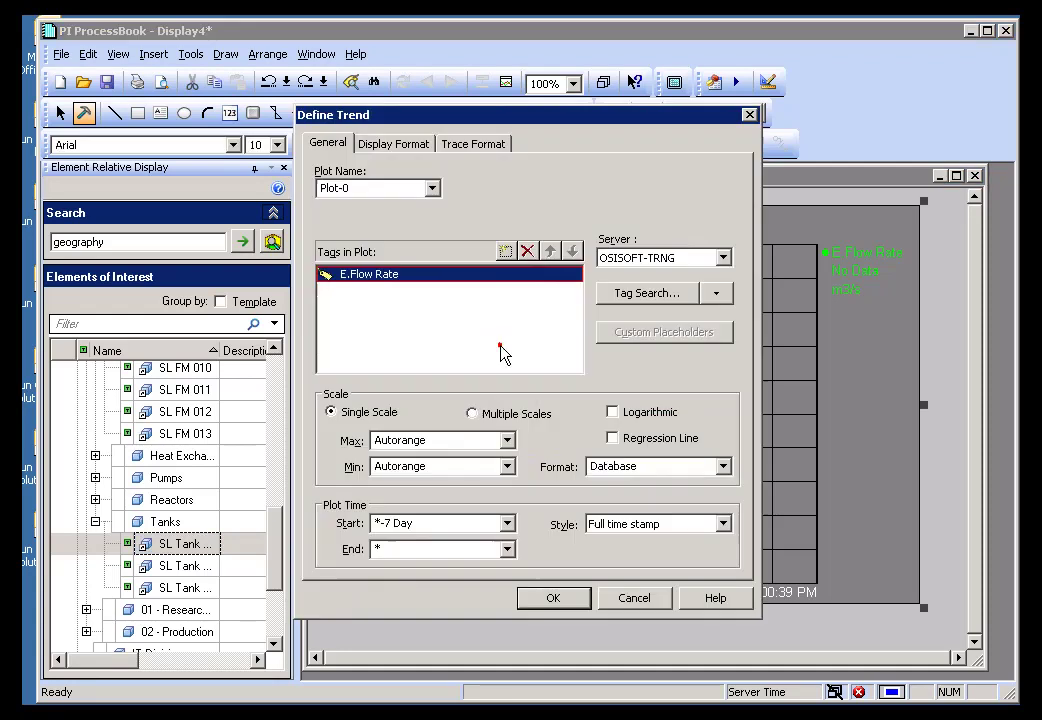
{"action": "left_click", "coordinate": [528, 252]}
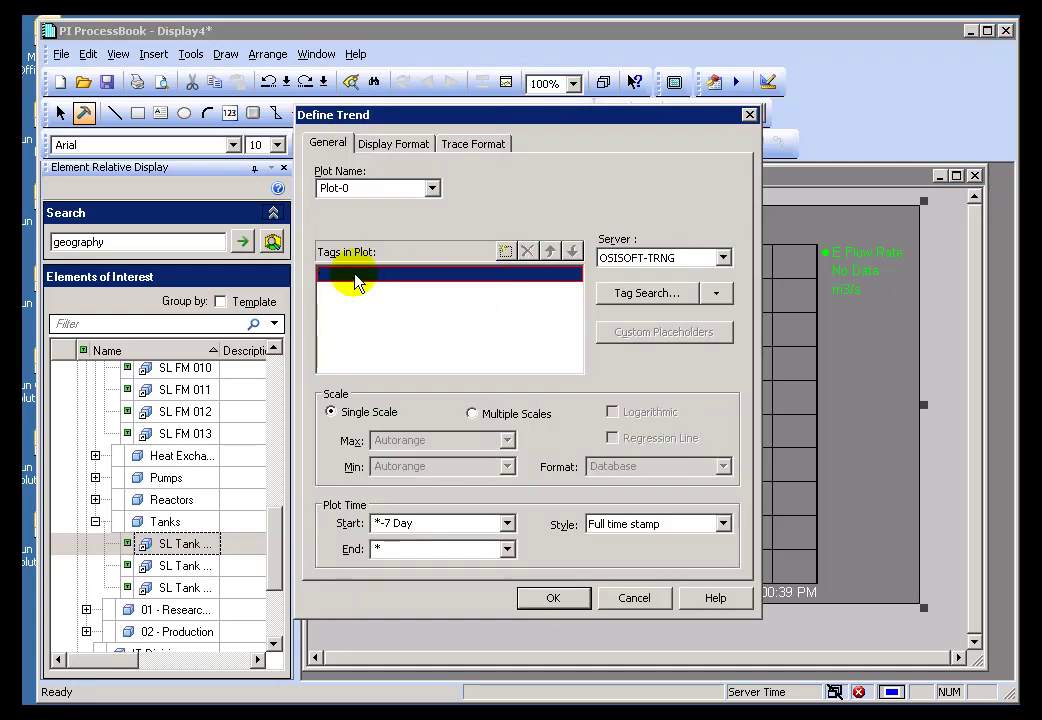
{"action": "left_click", "coordinate": [716, 293]}
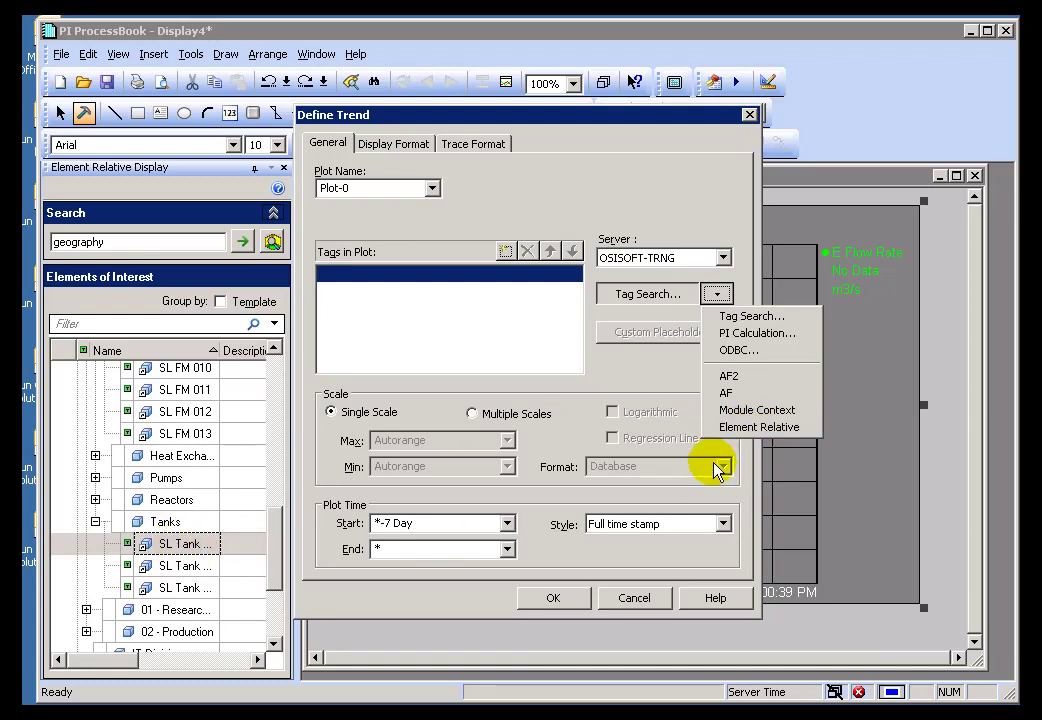
{"action": "left_click", "coordinate": [736, 427]}
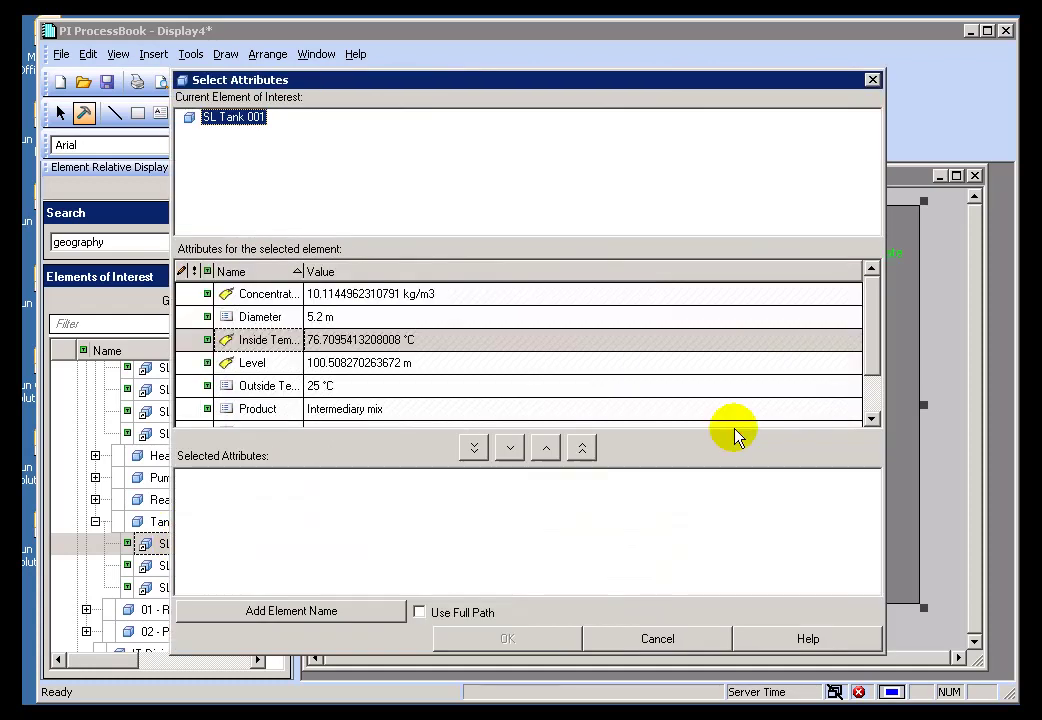
Add the Concentration, Inside Temperature, Level and Volume attributes to the trend and confirm.
{"action": "left_click", "coordinate": [305, 299]}
{"action": "left_click_drag", "start_coordinate": [306, 305], "coordinate": [273, 352]}
{"action": "left_click", "coordinate": [263, 345], "text": "ctrl"}
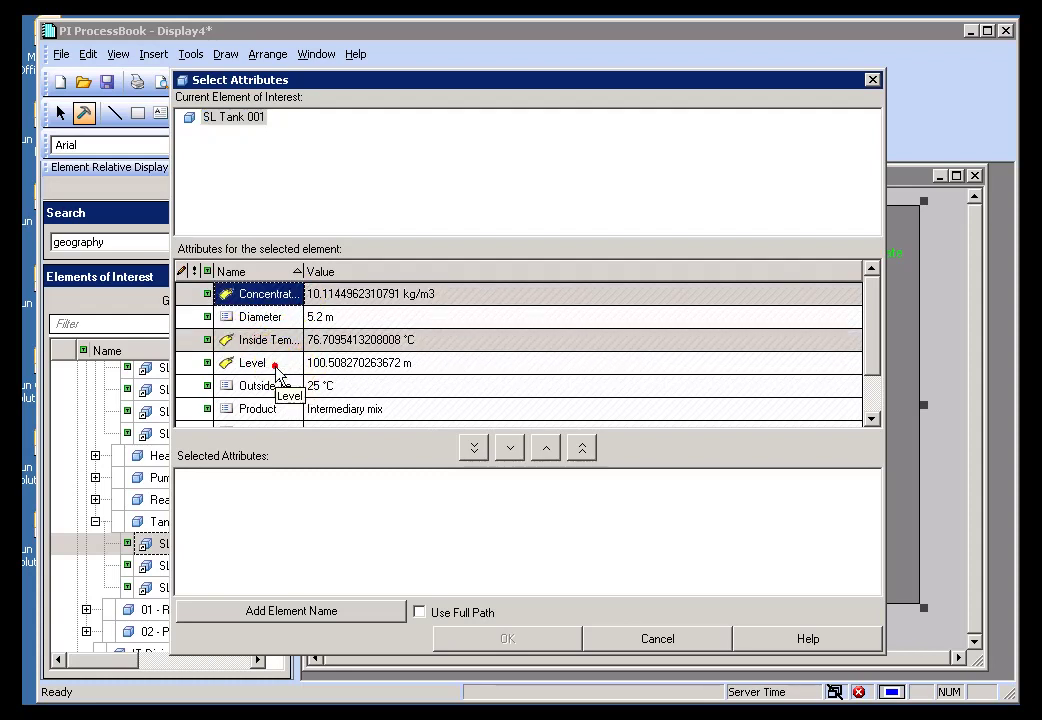
{"action": "left_click", "coordinate": [511, 449]}
{"action": "left_click", "coordinate": [250, 363], "text": "ctrl"}
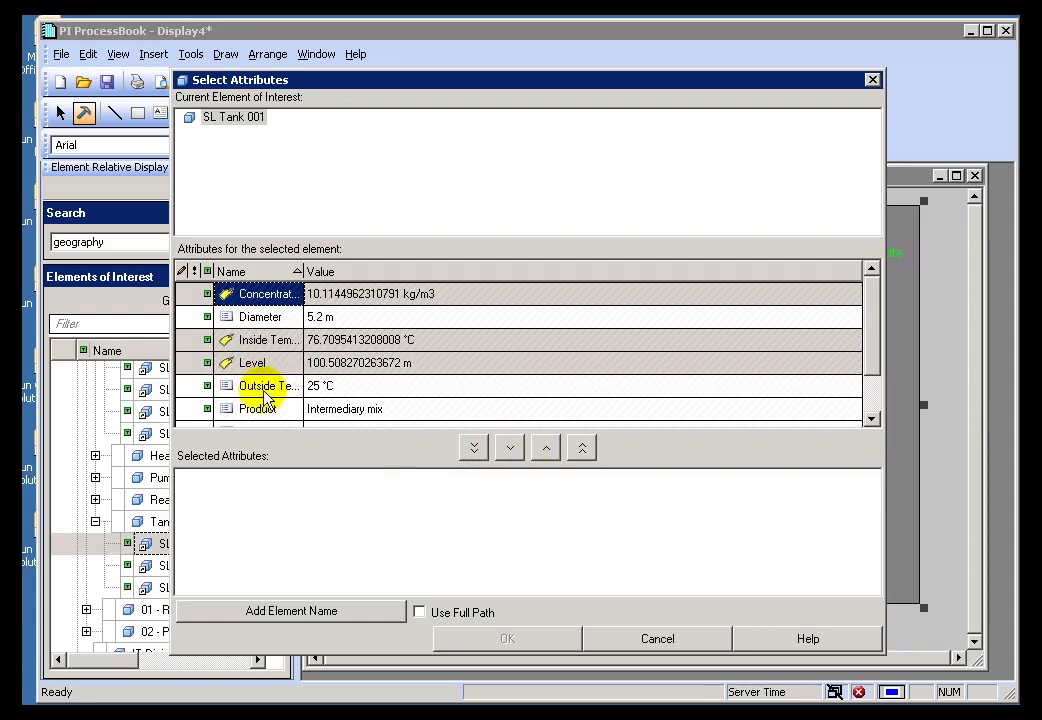
{"action": "left_click", "coordinate": [510, 449]}
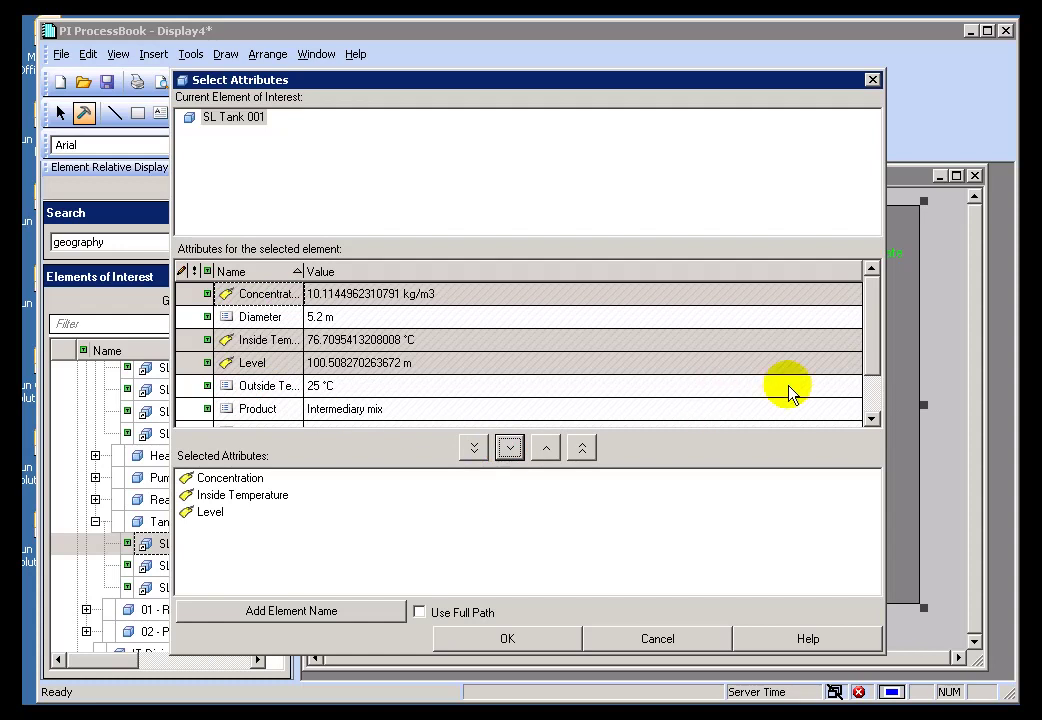
{"action": "left_click", "coordinate": [872, 354]}
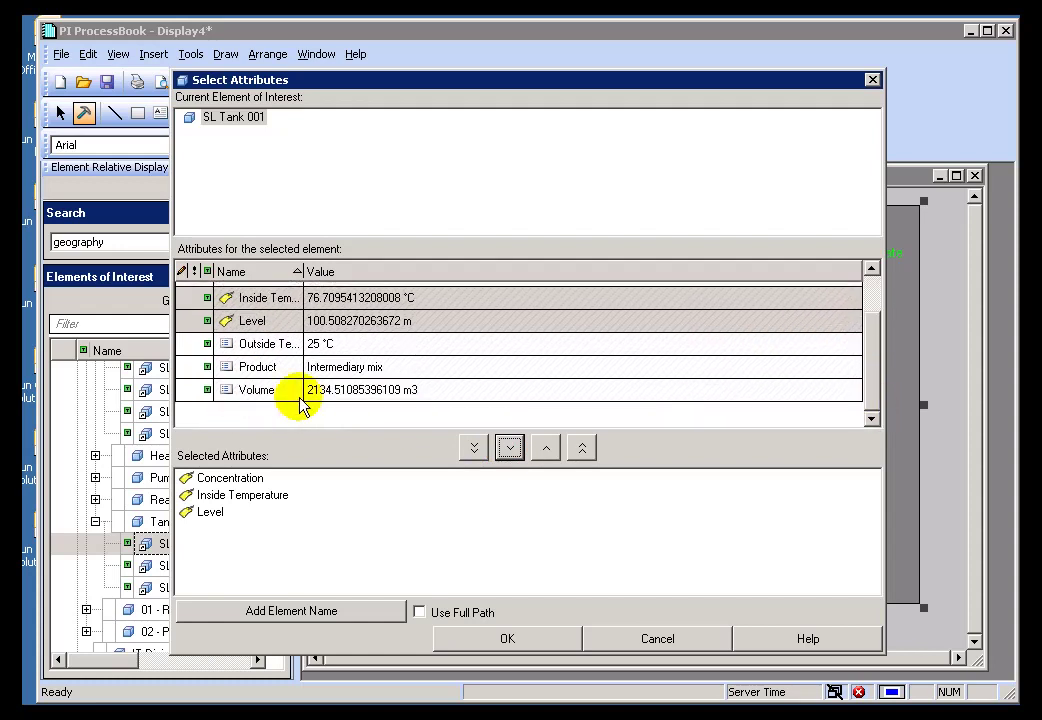
{"action": "left_click", "coordinate": [243, 390]}
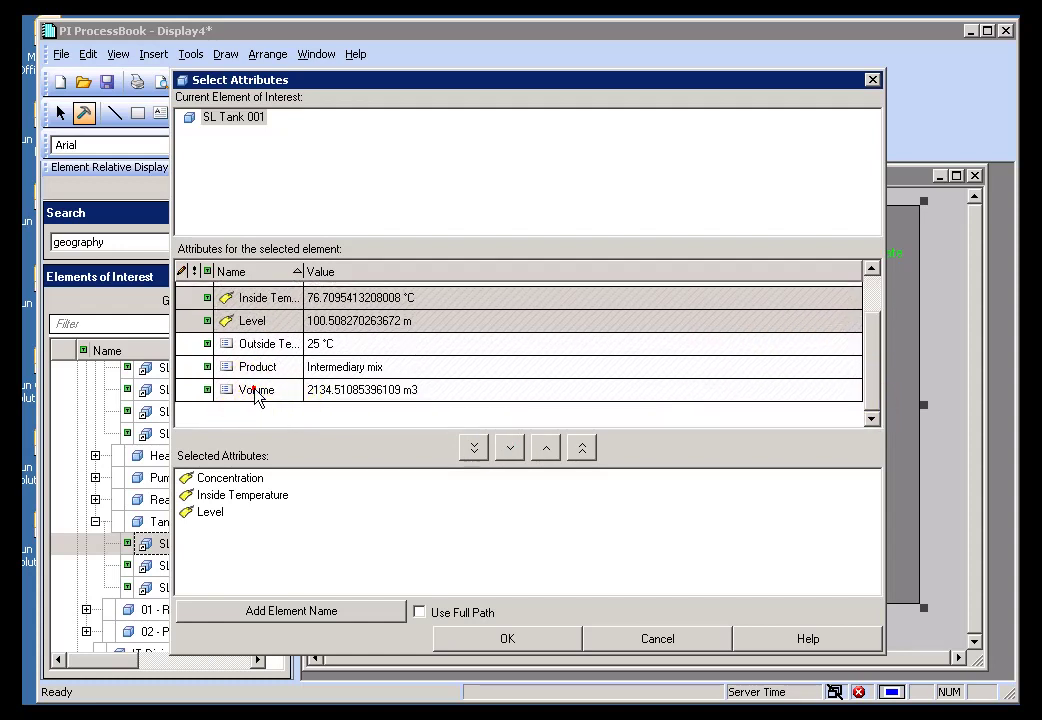
{"action": "left_click", "coordinate": [255, 393]}
{"action": "left_click", "coordinate": [510, 449]}
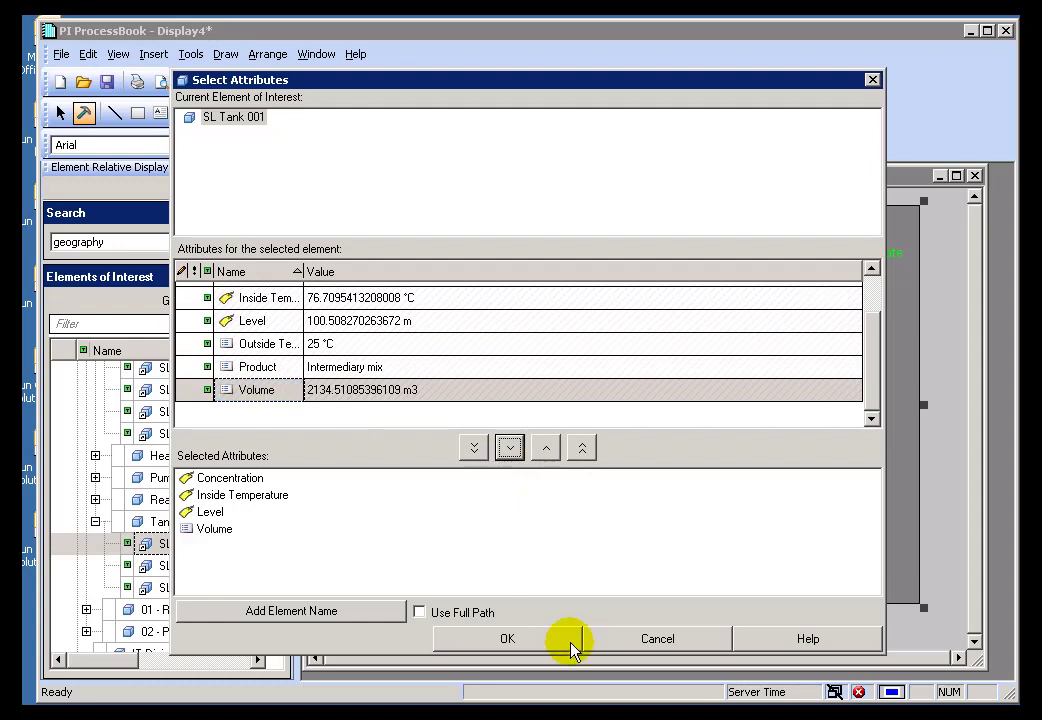
{"action": "left_click", "coordinate": [503, 639]}
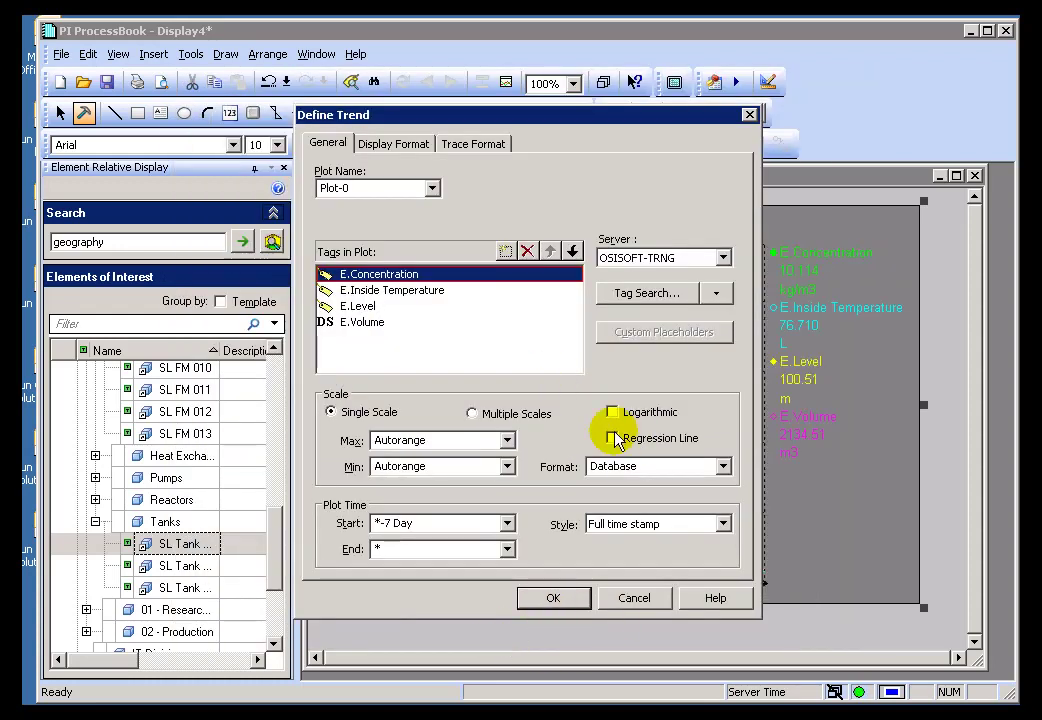
Apply Multiple Scales, switch to Run mode, and trend SL Tank 002 and 003, then SL Tank 001 again.
{"action": "left_click", "coordinate": [471, 413]}
{"action": "left_click", "coordinate": [545, 600]}
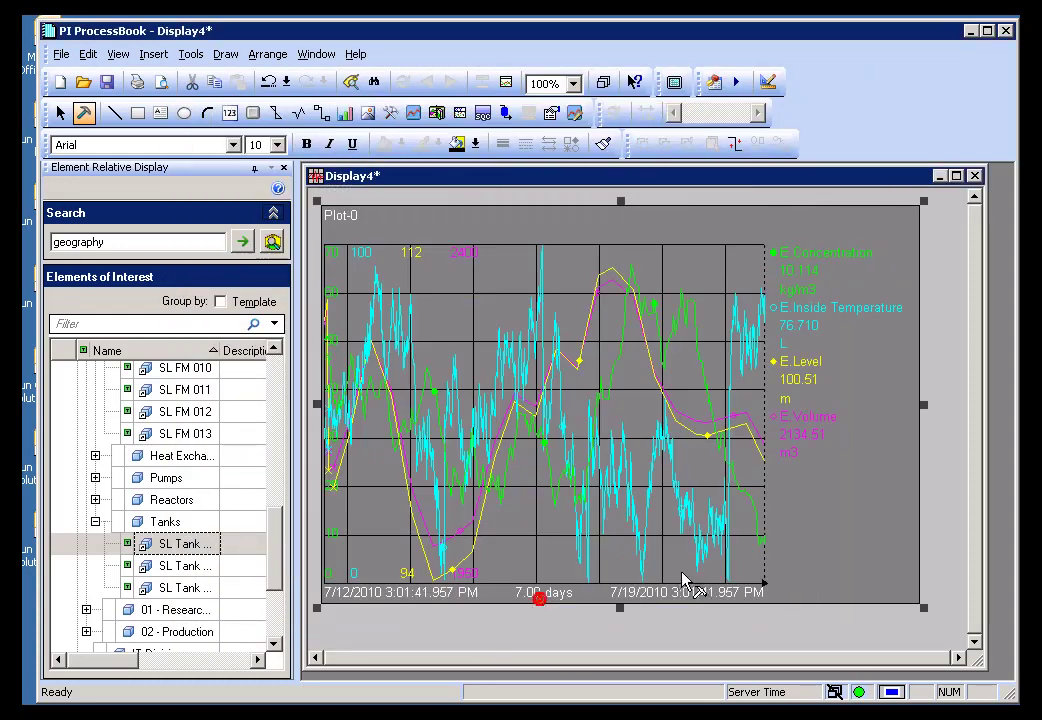
{"action": "left_click", "coordinate": [60, 112]}
{"action": "left_click", "coordinate": [181, 566]}
{"action": "left_click", "coordinate": [177, 594]}
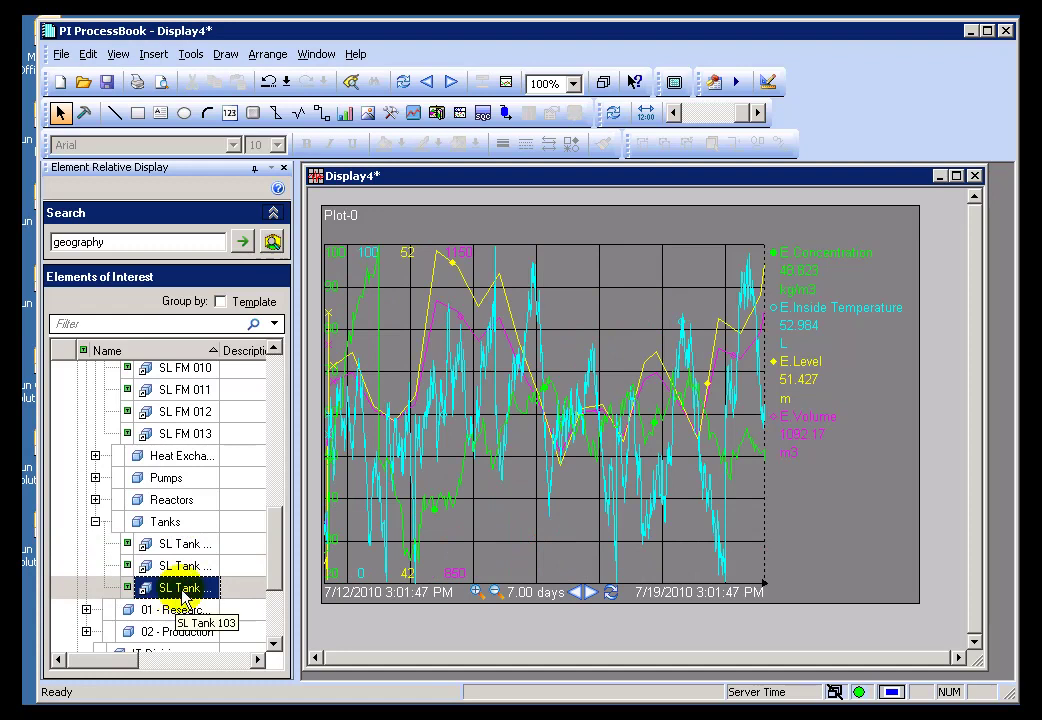
{"action": "left_click", "coordinate": [162, 566]}
{"action": "left_click", "coordinate": [165, 543]}
{"action": "mouse_move", "coordinate": [277, 548]}
{"action": "left_mouse_down"}
{"action": "mouse_move", "coordinate": [275, 600]}
{"action": "mouse_move", "coordinate": [267, 569]}
{"action": "mouse_move", "coordinate": [280, 386]}
{"action": "left_mouse_up"}
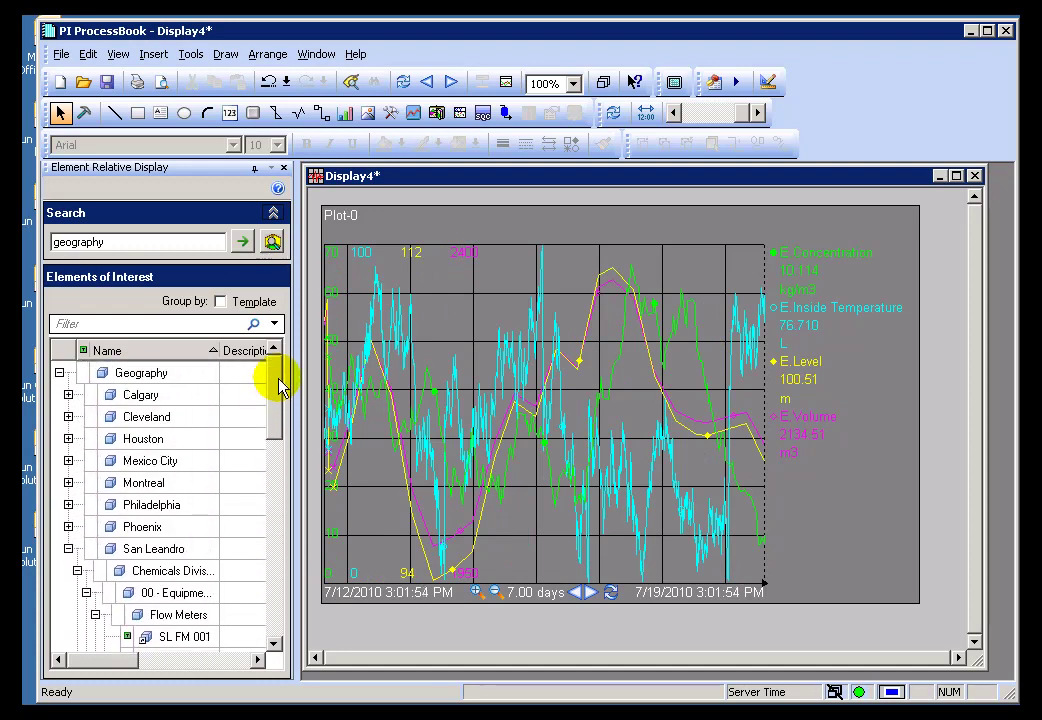
Expand Houston > Chemicals Division > 00 - Equipment List > Tanks and trend the first two Houston tanks.
{"action": "left_click", "coordinate": [70, 440]}
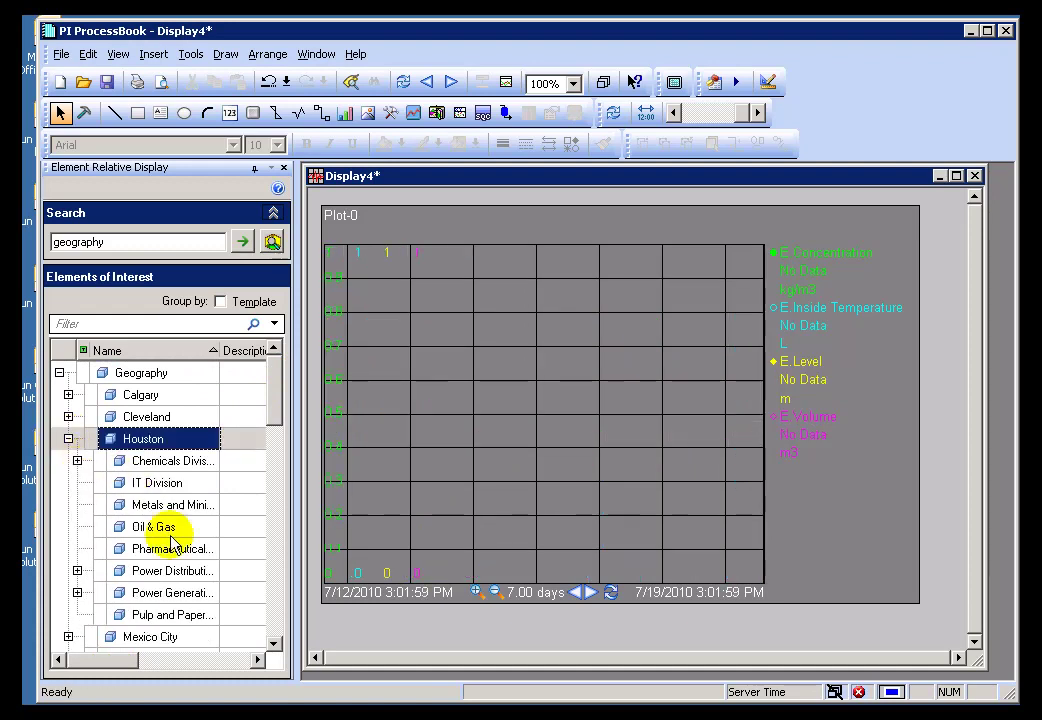
{"action": "left_click", "coordinate": [77, 461]}
{"action": "left_click", "coordinate": [87, 483]}
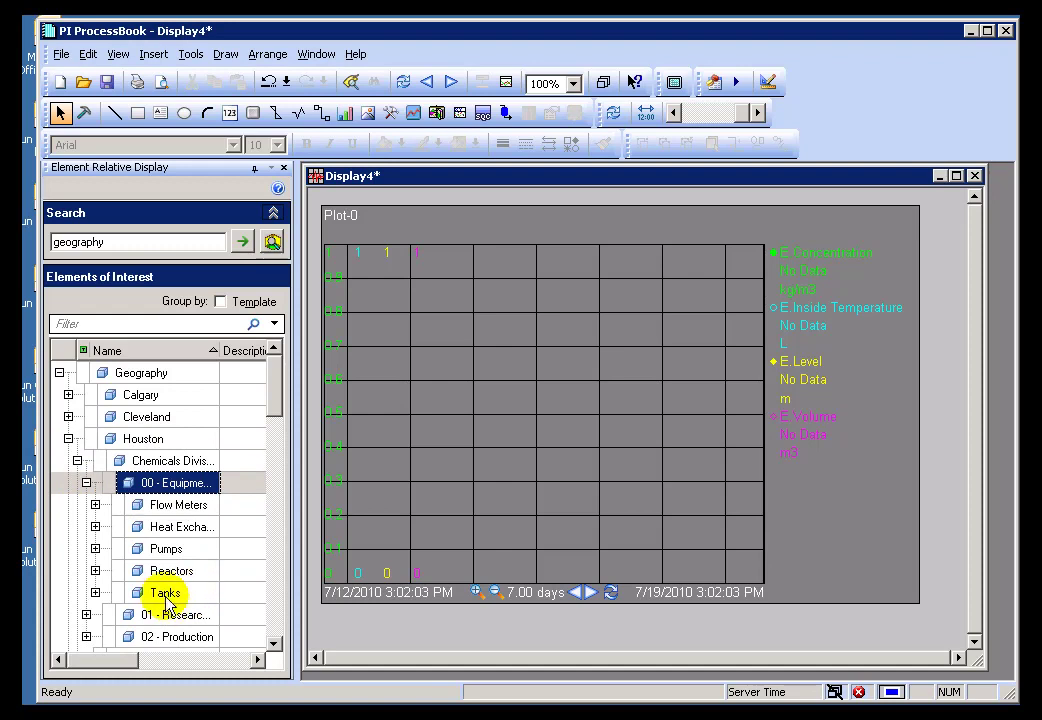
{"action": "left_click", "coordinate": [95, 593]}
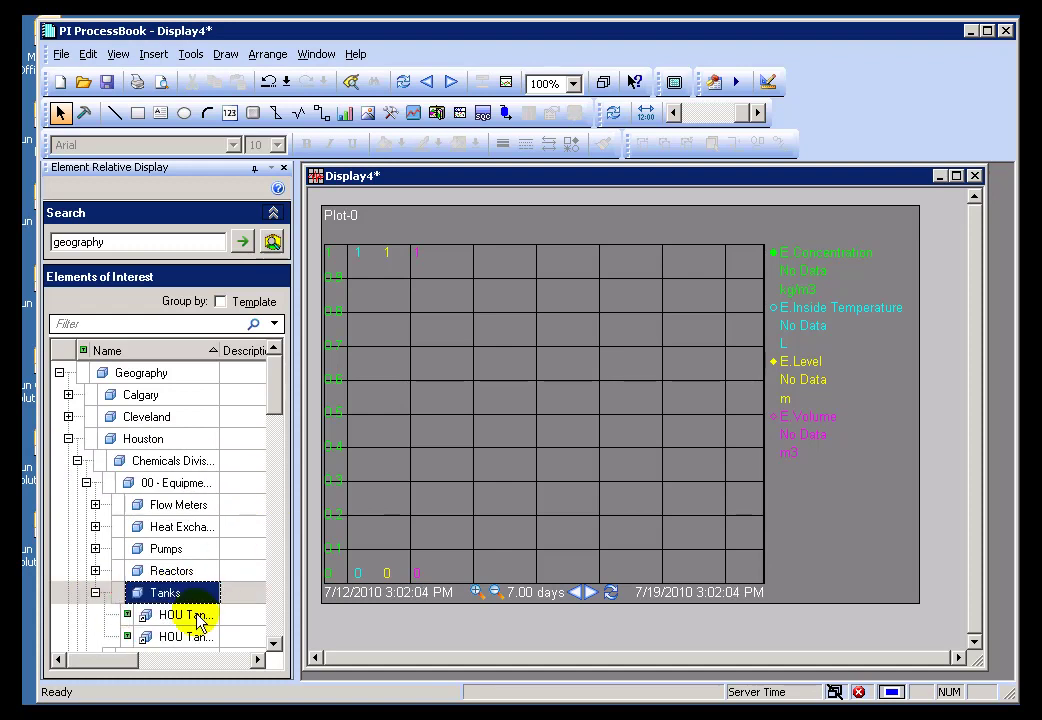
{"action": "left_click", "coordinate": [198, 617]}
{"action": "left_click", "coordinate": [187, 638]}
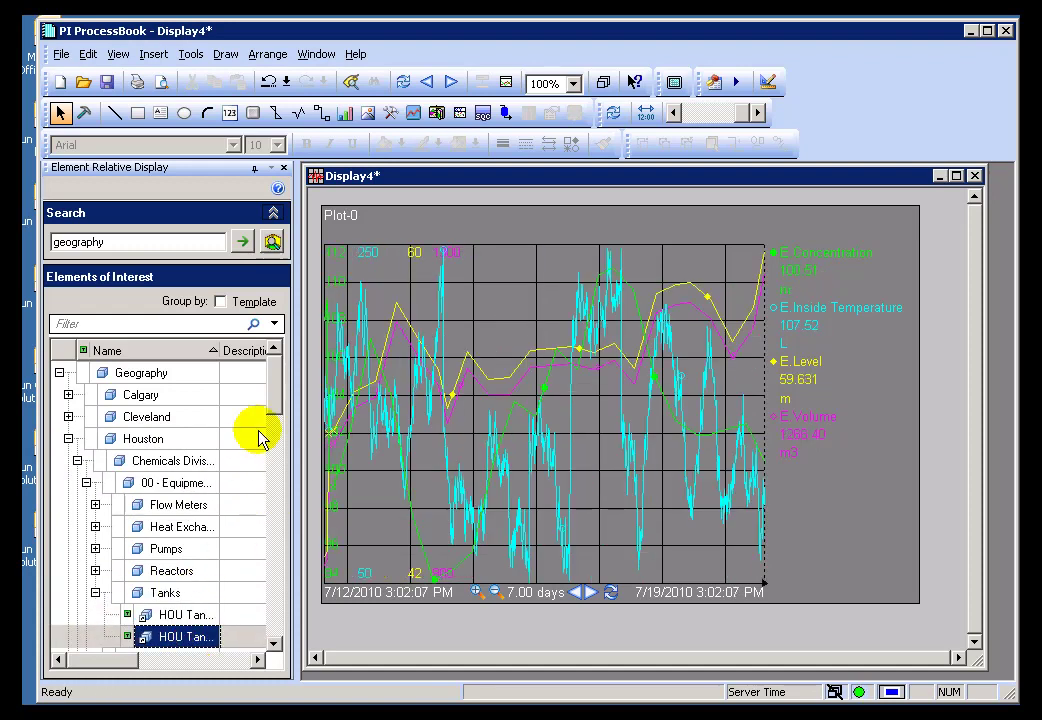